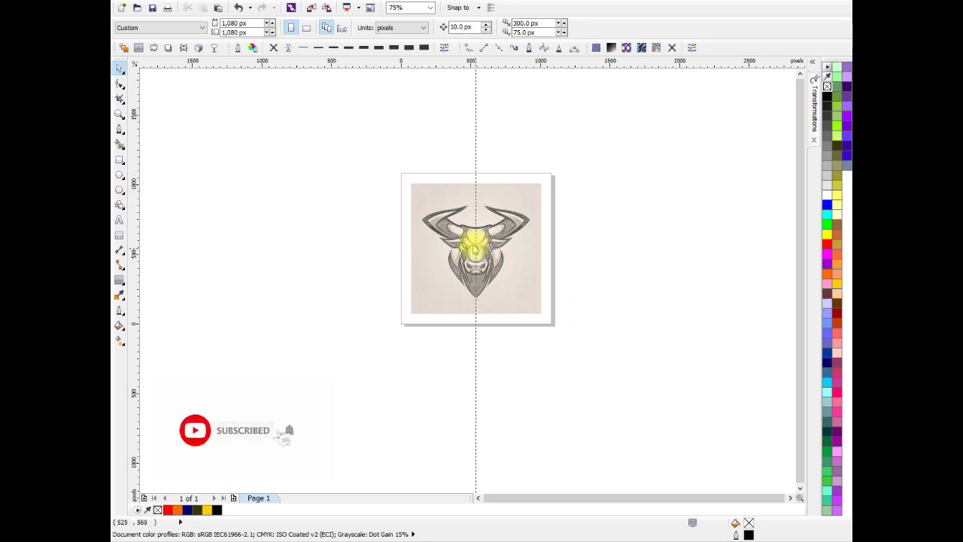
# - Place a vertical guide through the bull sketch's centre and lock the sketch bitmap in place
pyautogui.moveTo(134, 188); pyautogui.dragTo(474, 248)
pyautogui.scroll(2, 473, 249)
pyautogui.rightClick(498, 212)
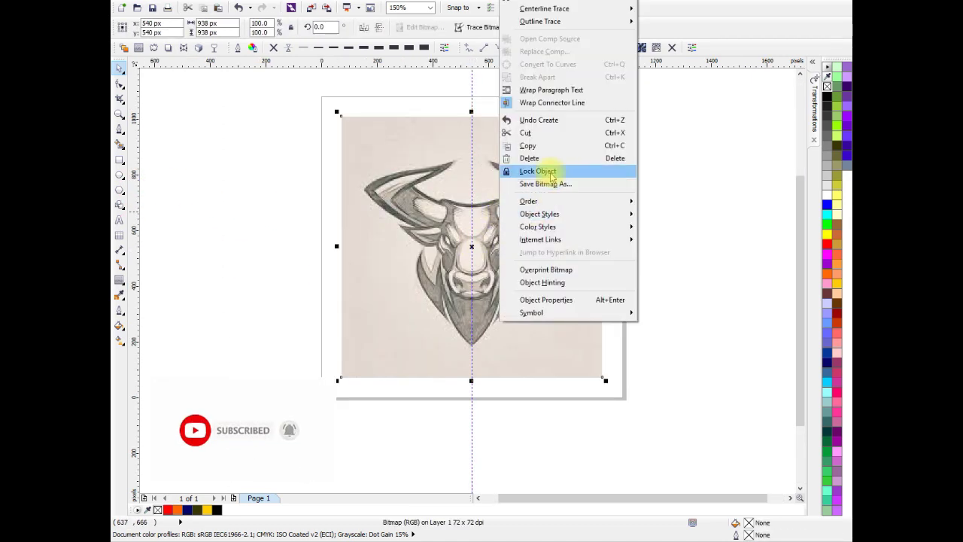
pyautogui.click(537, 171)
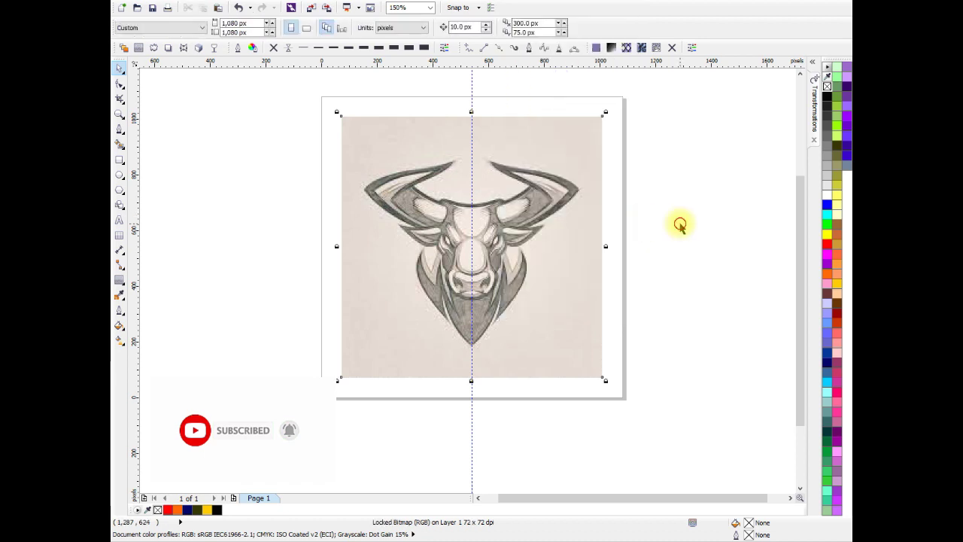
# - Begin a Bezier outline at the forehead guide, tracing the brow to the horn tip and outer point
pyautogui.click(119, 129)
pyautogui.scroll(1, 509, 214)
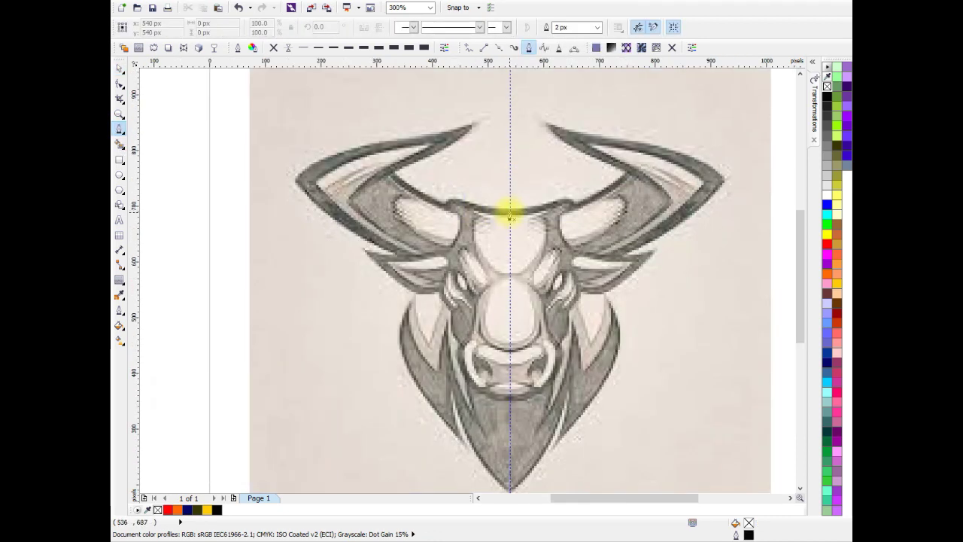
pyautogui.click(509, 213)
pyautogui.scroll(1, 490, 215)
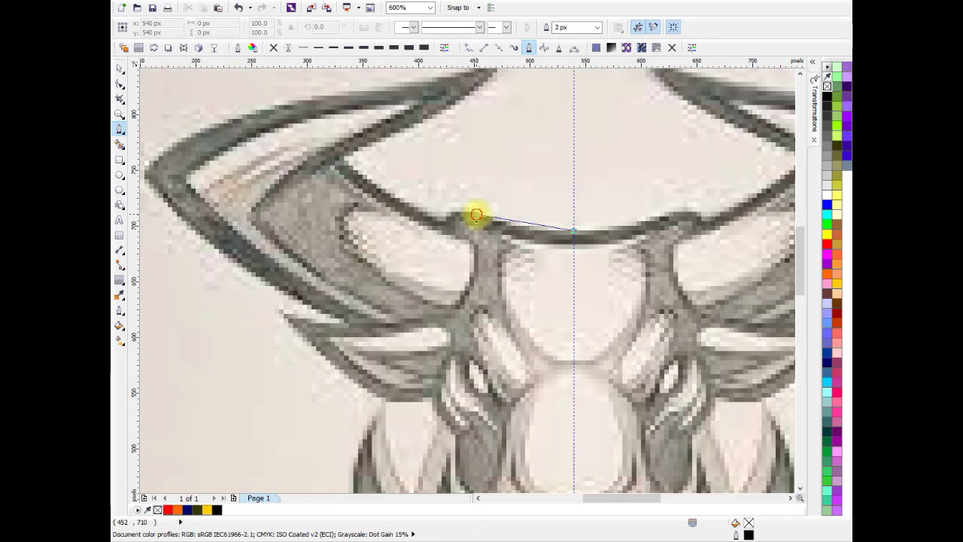
pyautogui.moveTo(476, 215); pyautogui.dragTo(450, 203)
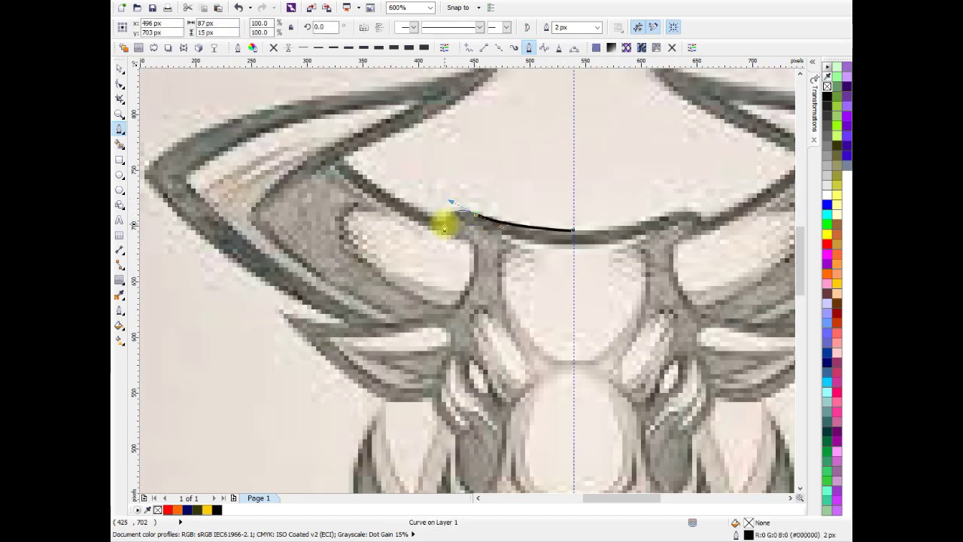
pyautogui.scroll(-2, 445, 226)
pyautogui.scroll(2, 452, 222)
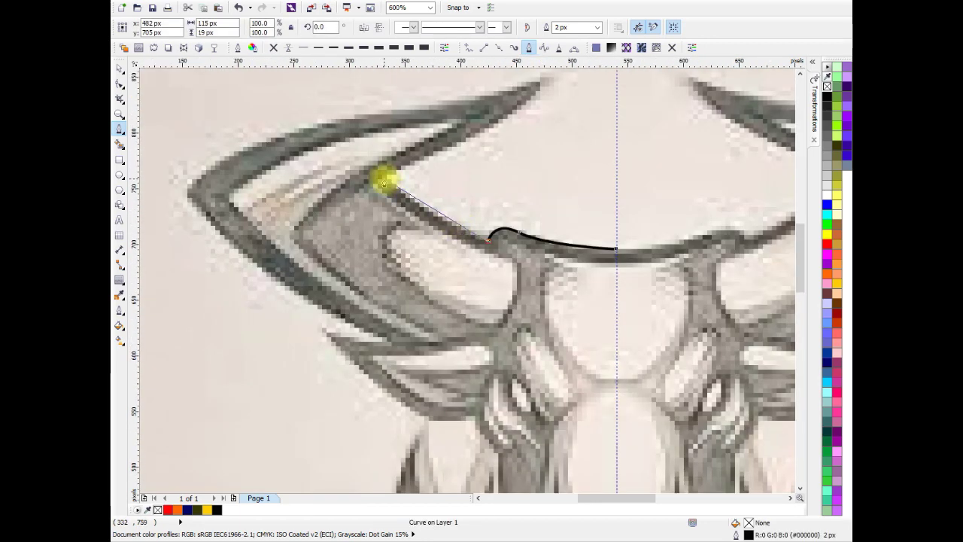
pyautogui.moveTo(384, 177)
pyautogui.mouseDown()
pyautogui.moveTo(365, 151)
pyautogui.moveTo(383, 176)
pyautogui.mouseUp()
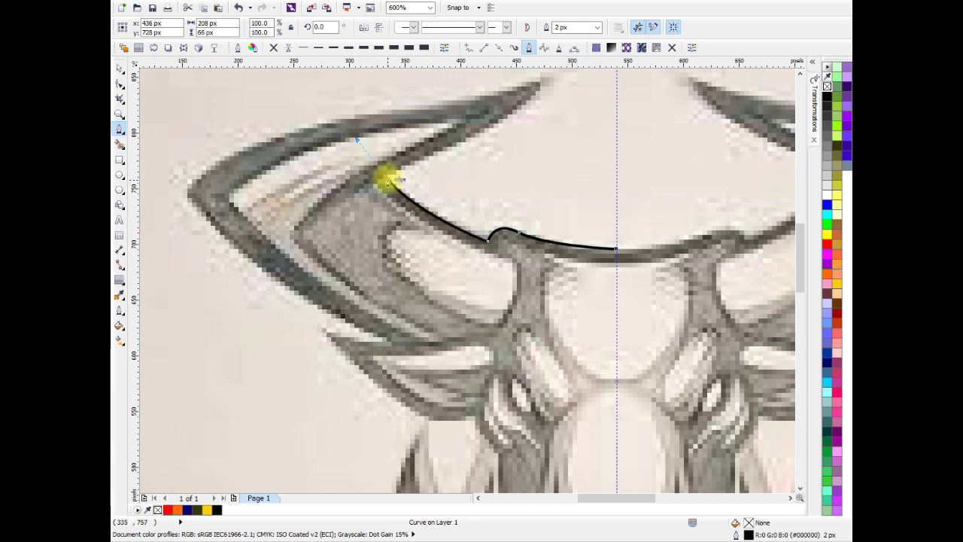
pyautogui.hotkey('alt', 'Up')
pyautogui.hotkey('alt', 'Right')
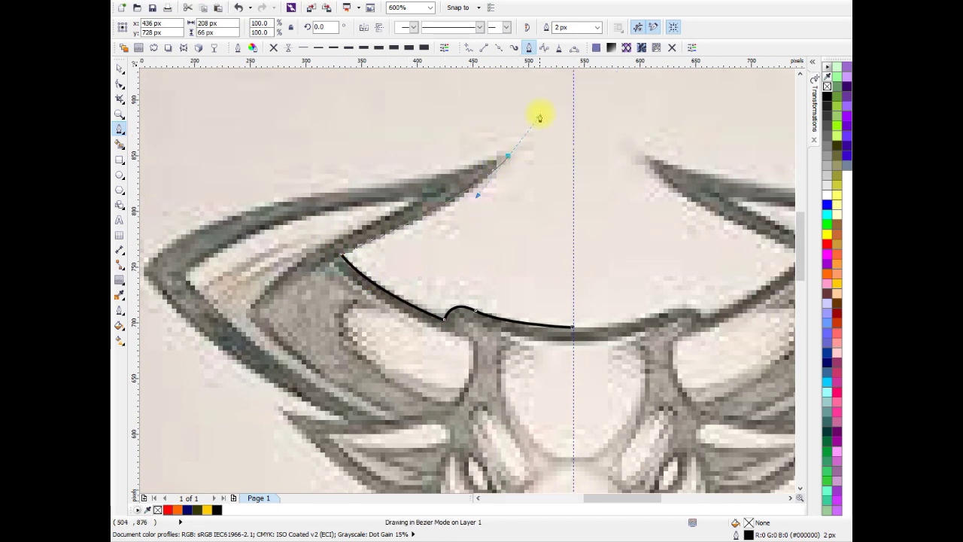
pyautogui.moveTo(544, 113); pyautogui.dragTo(510, 153)
pyautogui.hotkey('alt', 'Left')
pyautogui.hotkey('alt', 'Down')
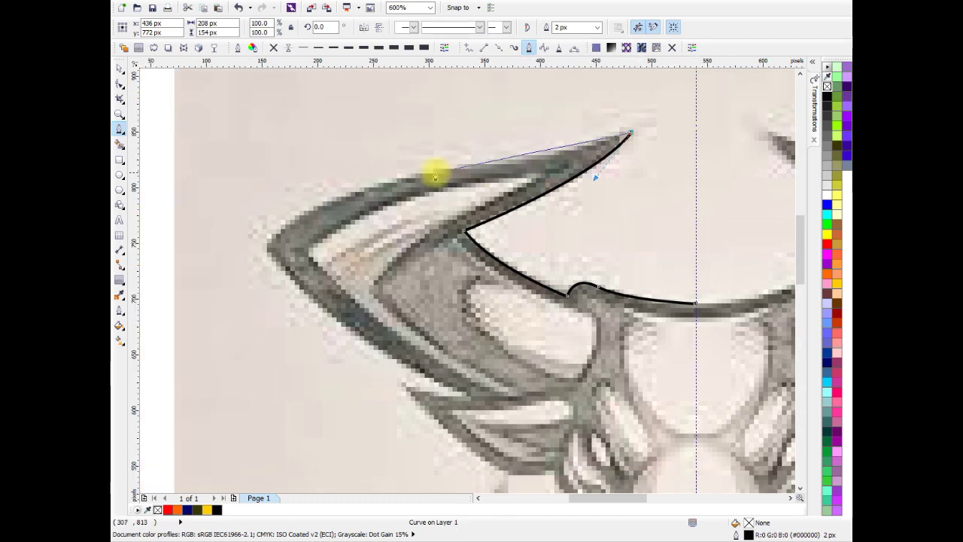
pyautogui.moveTo(409, 177); pyautogui.dragTo(343, 179)
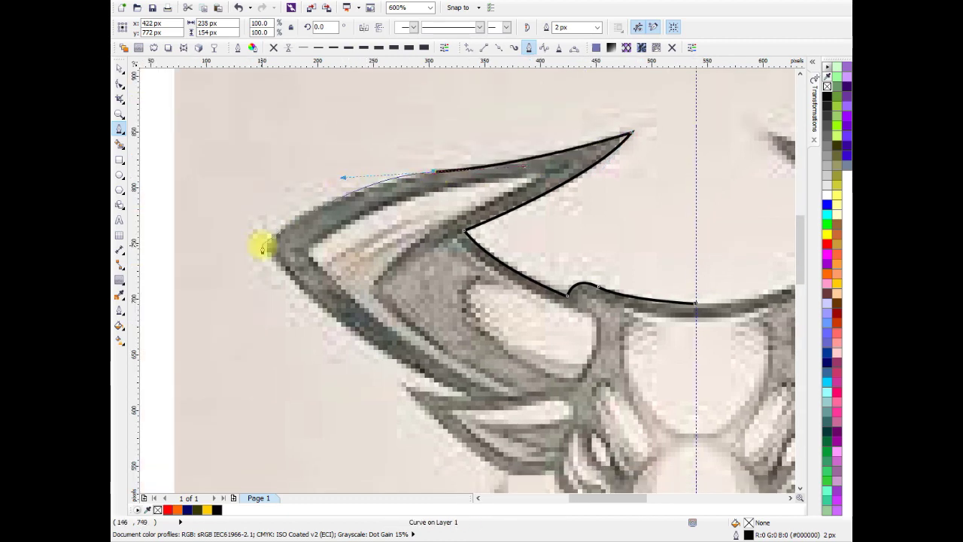
pyautogui.click(264, 246)
# - Trace the horn's lower edge and small spur down to where the cheek meets the eye
pyautogui.hotkey('alt', 'Down')
pyautogui.hotkey('alt', 'Right')
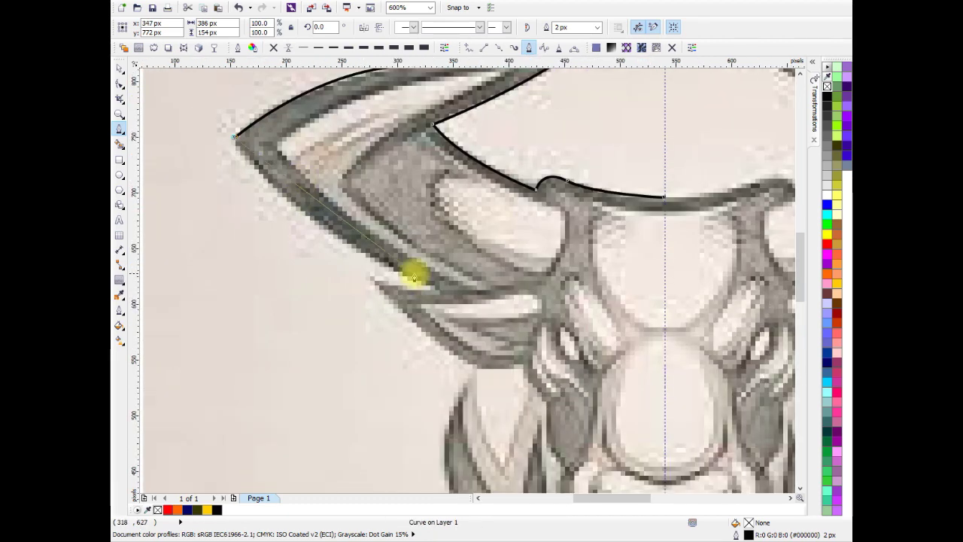
pyautogui.moveTo(438, 289); pyautogui.dragTo(592, 363)
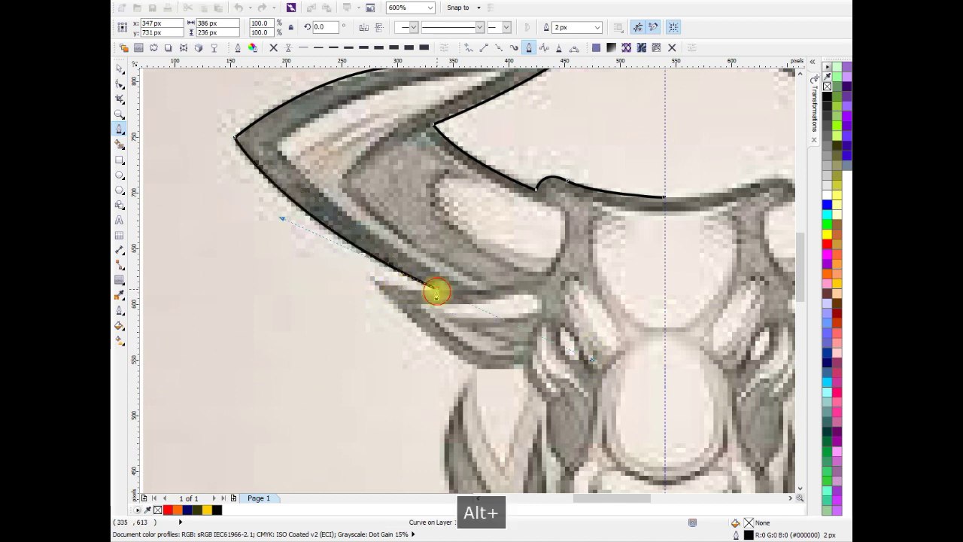
pyautogui.hotkey('alt', 'Down')
pyautogui.hotkey('alt', 'Left')
pyautogui.moveTo(457, 193); pyautogui.dragTo(424, 182)
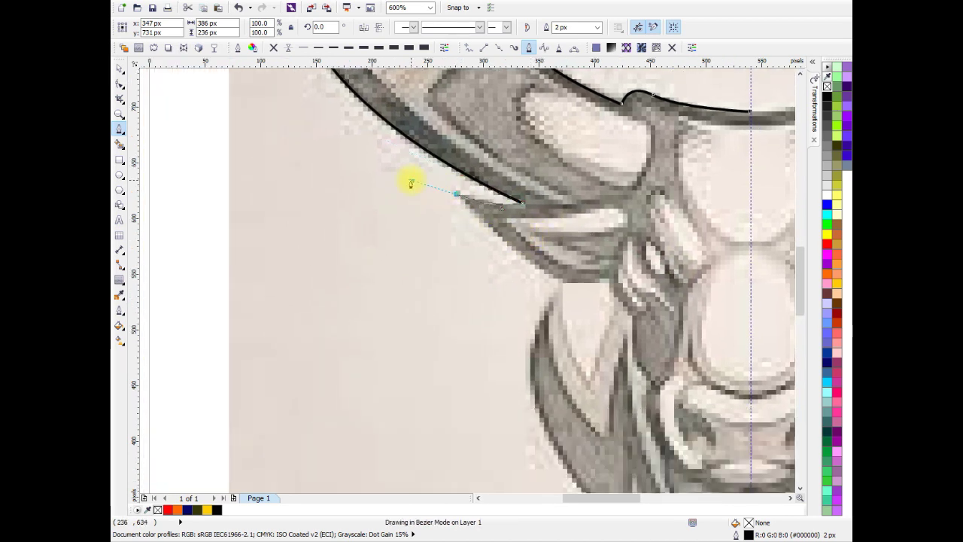
pyautogui.hotkey('alt', 'Right')
pyautogui.hotkey('alt', 'Down')
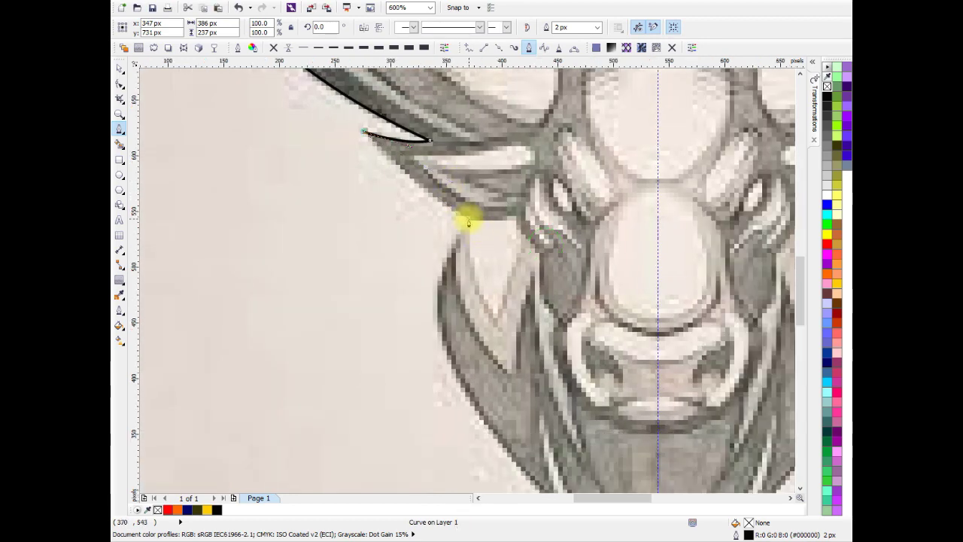
pyautogui.moveTo(468, 221); pyautogui.dragTo(508, 228)
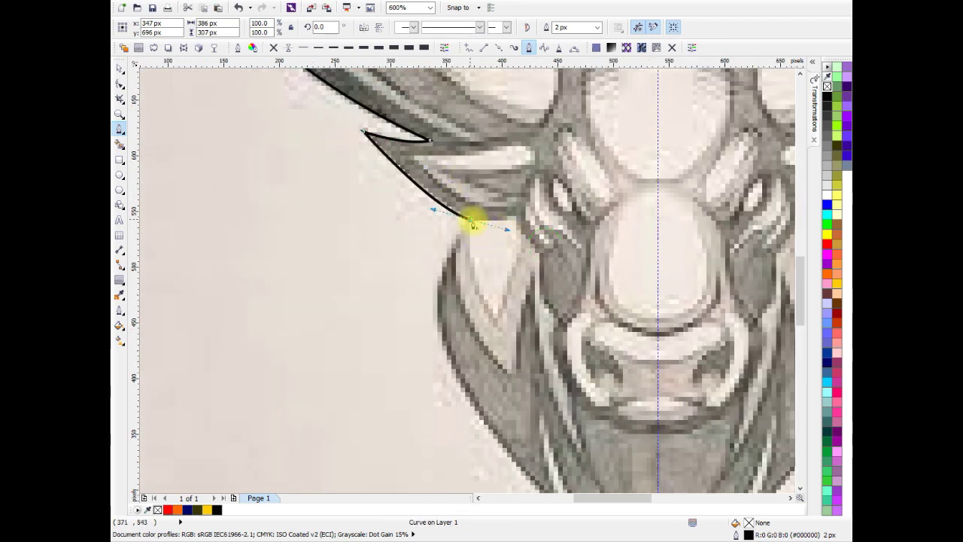
pyautogui.scroll(-3, 517, 219)
pyautogui.scroll(3, 517, 217)
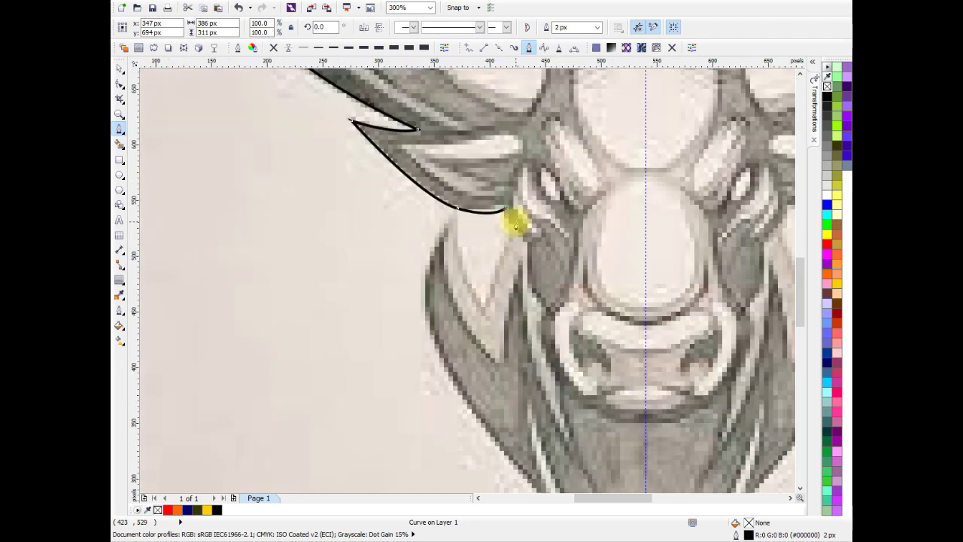
pyautogui.click(506, 210)
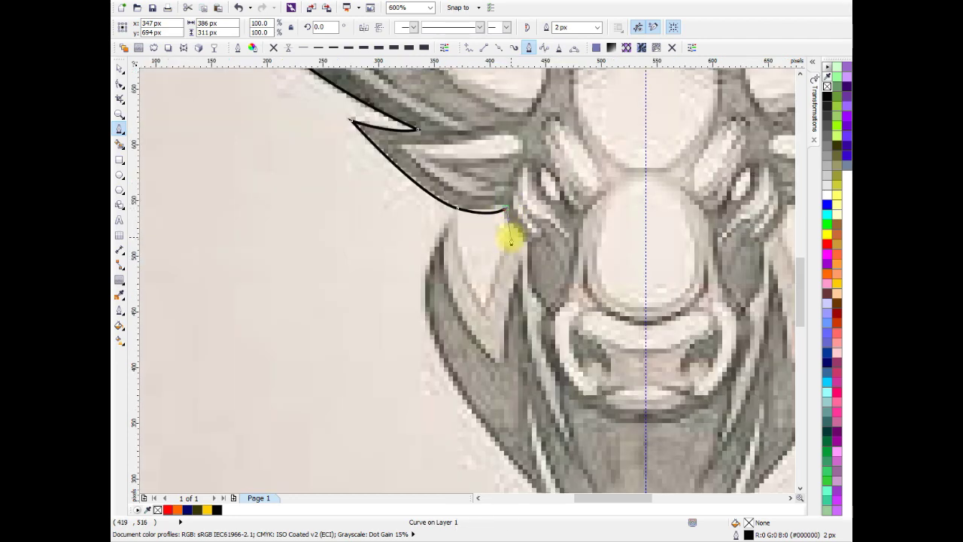
# - Continue the outline down the cheek and along the jaw to the beard's inner edge
pyautogui.scroll(-1, 523, 244)
pyautogui.scroll(-2, 512, 221)
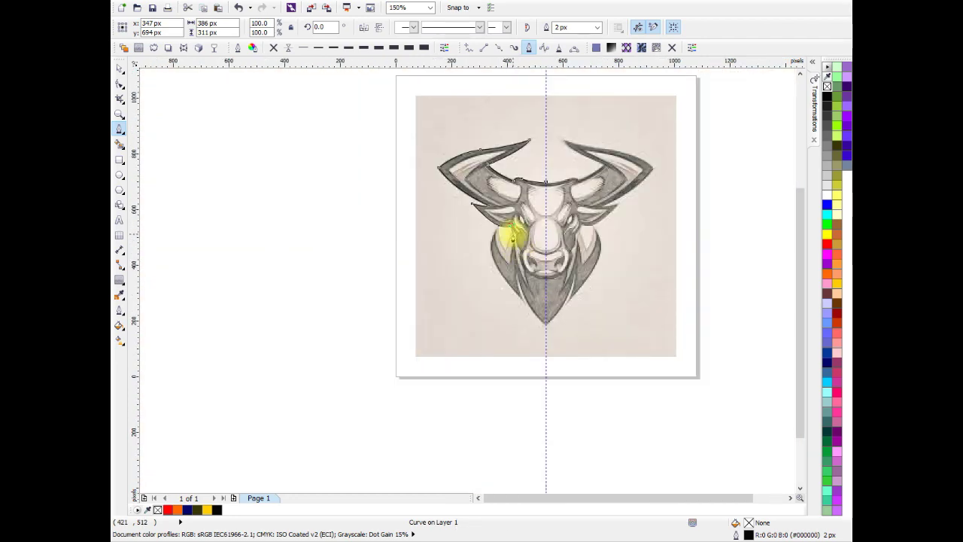
pyautogui.scroll(3, 511, 226)
pyautogui.scroll(1, 512, 226)
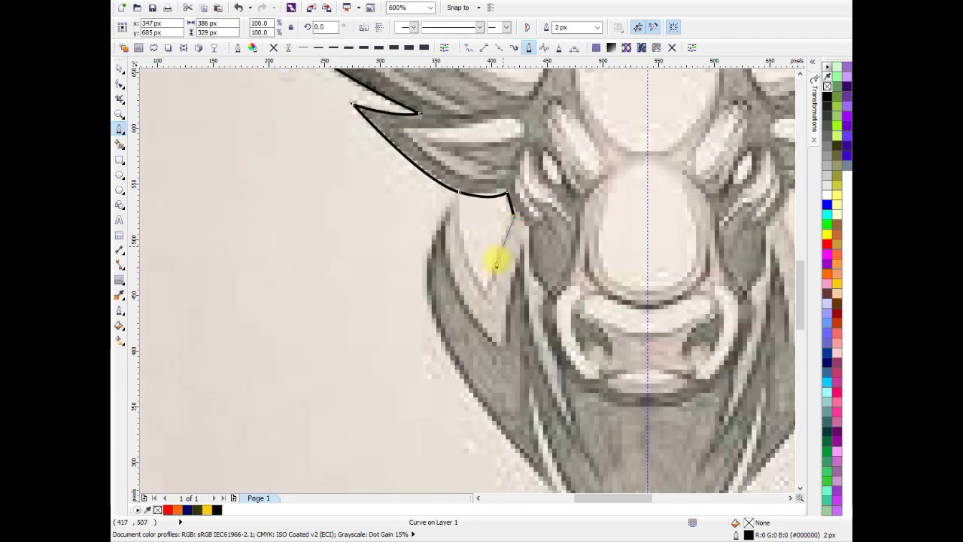
pyautogui.click(486, 298)
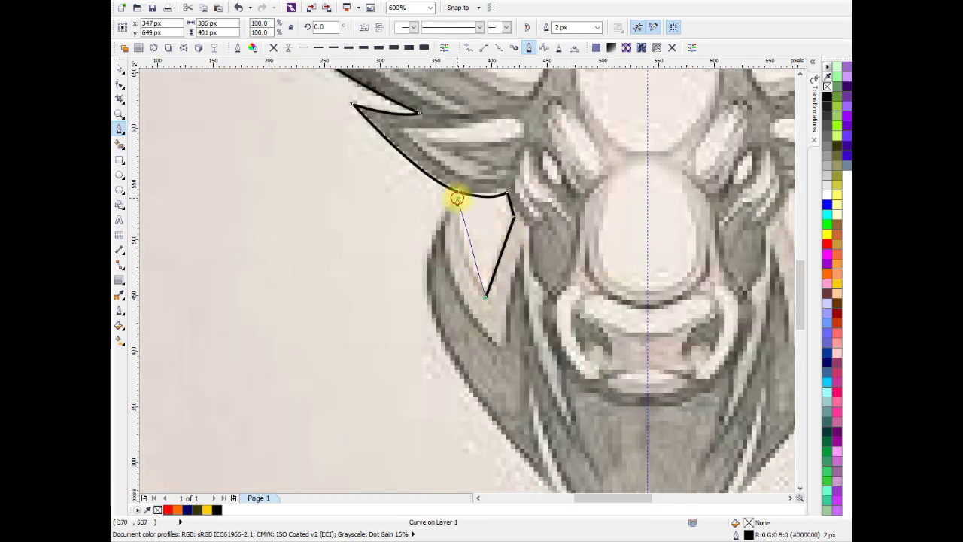
pyautogui.moveTo(457, 198); pyautogui.dragTo(456, 189)
pyautogui.scroll(-2, 458, 200)
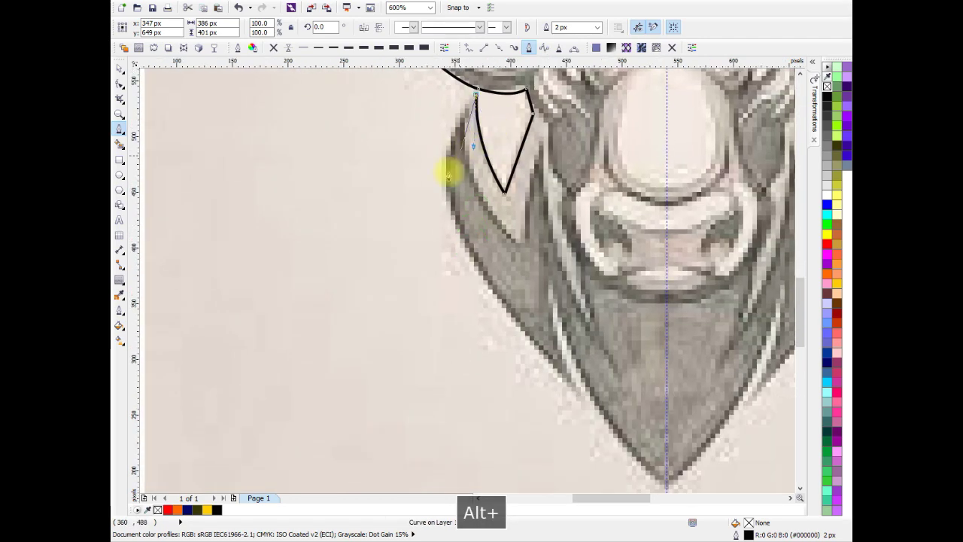
pyautogui.moveTo(456, 222); pyautogui.dragTo(486, 317)
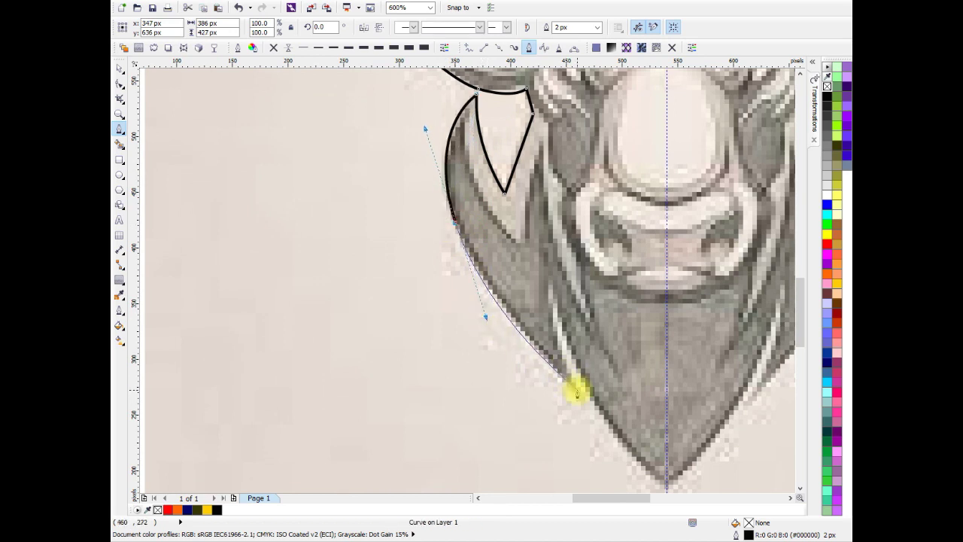
pyautogui.moveTo(577, 391); pyautogui.dragTo(549, 278)
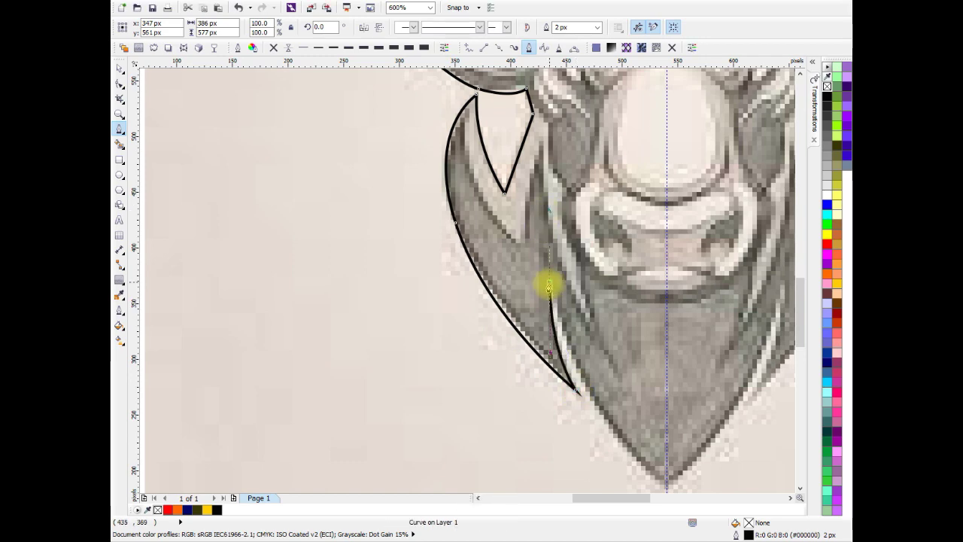
pyautogui.click(549, 280)
# - Finish at the chin tip on the guide, close the shape at the top, and fill it black
pyautogui.scroll(-2, 532, 176)
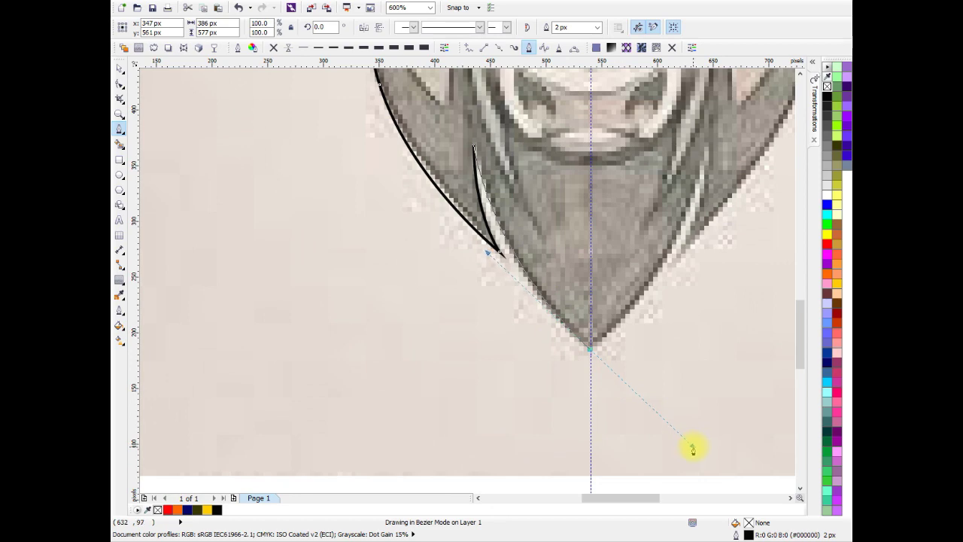
pyautogui.click(590, 348)
pyautogui.scroll(-1, 592, 344)
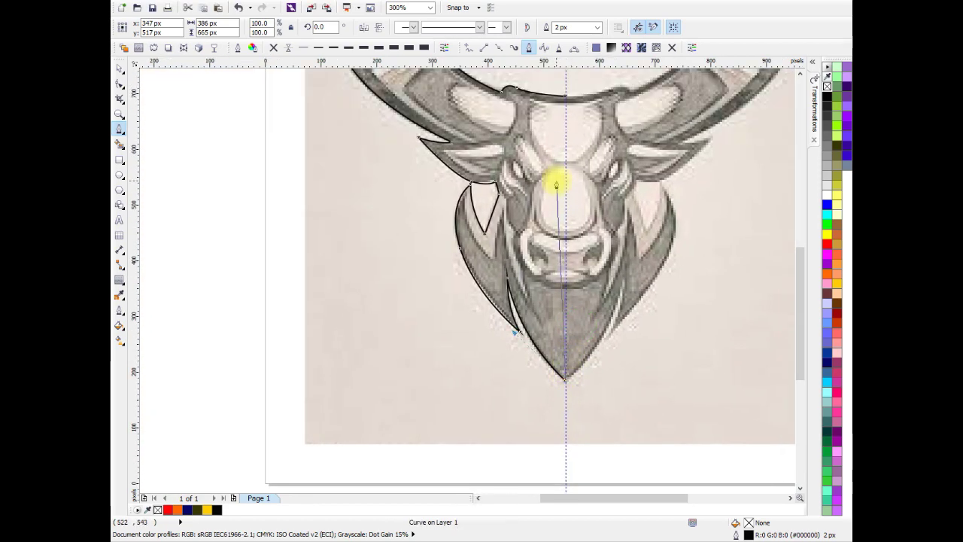
pyautogui.scroll(1, 556, 185)
pyautogui.click(549, 168)
pyautogui.scroll(-2, 549, 168)
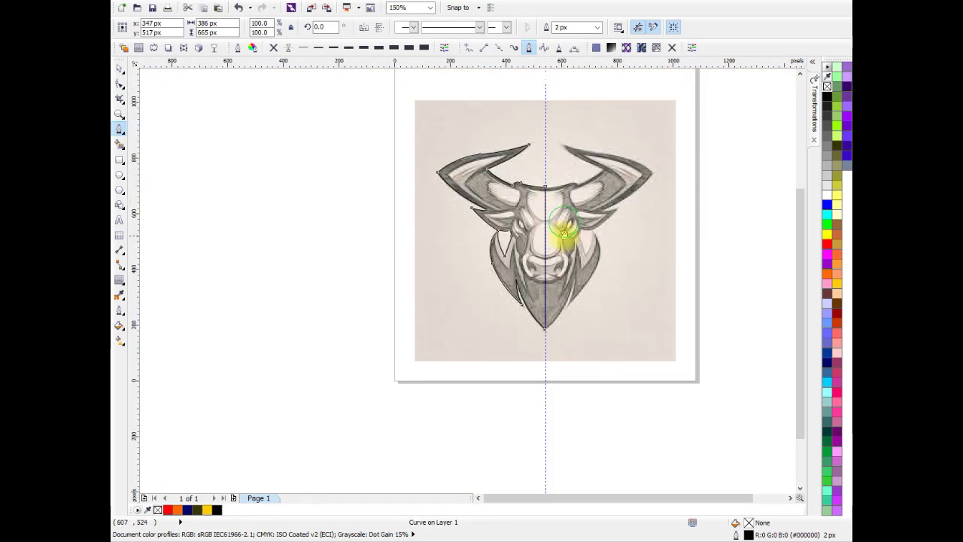
pyautogui.click(828, 97)
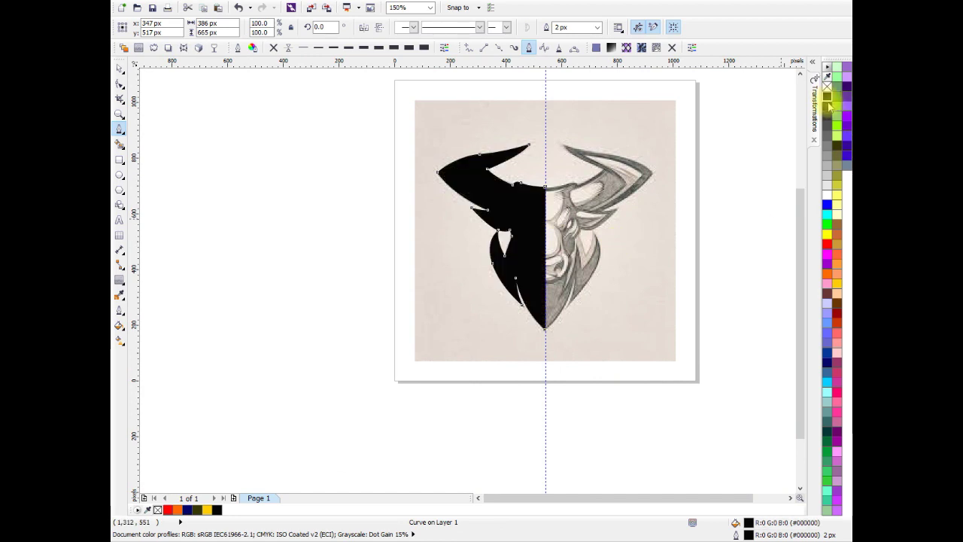
# - Remove the half-head's fill, give it a 10 px outline, and begin a line inside the left horn
pyautogui.click(828, 85)
pyautogui.click(395, 49)
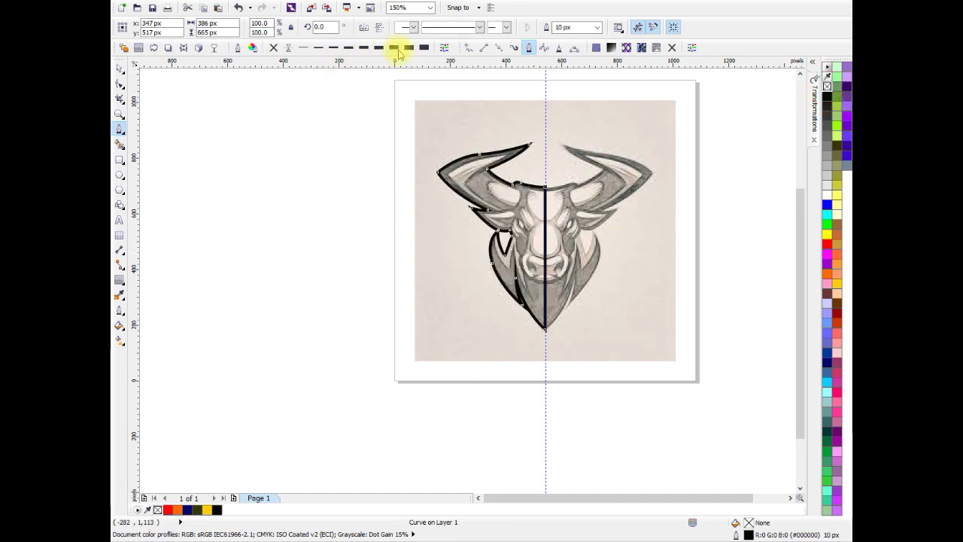
pyautogui.scroll(2, 490, 189)
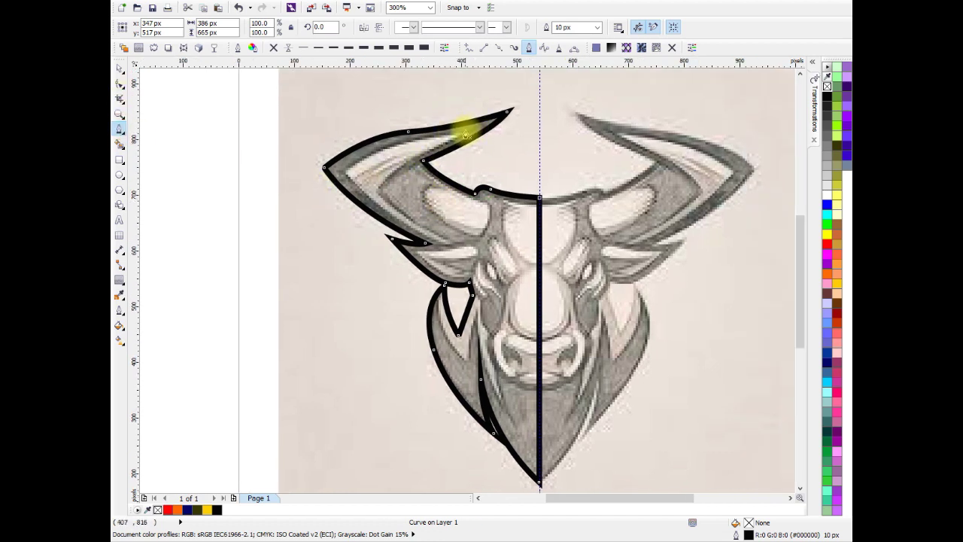
pyautogui.click(466, 132)
pyautogui.click(390, 146)
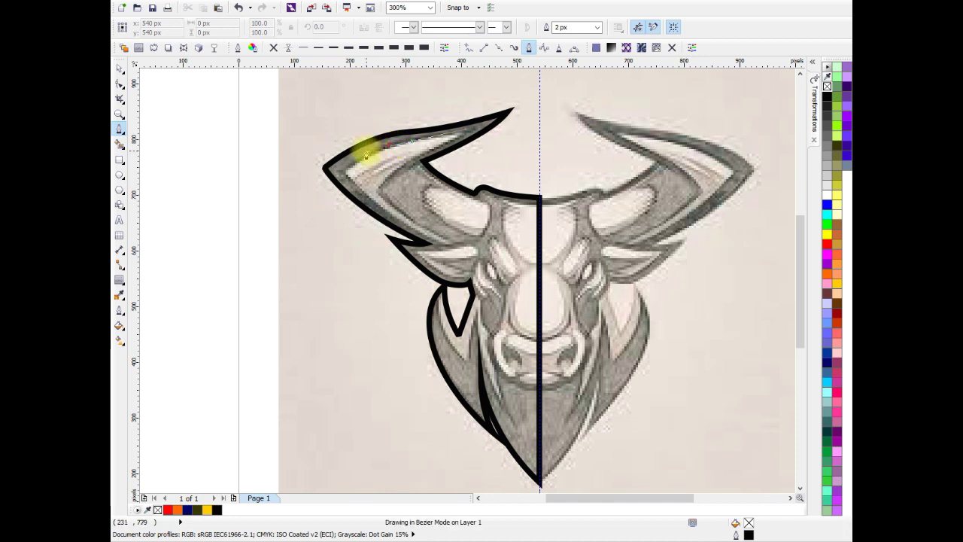
# - Draw the inner stripe of the left horn as a curve anchored at the horn tip
pyautogui.click(345, 172)
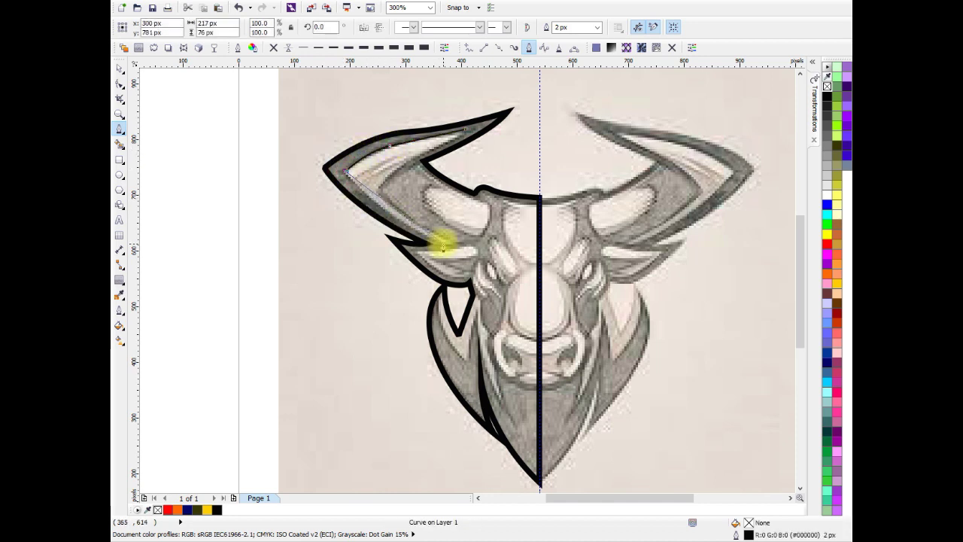
pyautogui.moveTo(445, 248); pyautogui.dragTo(518, 275)
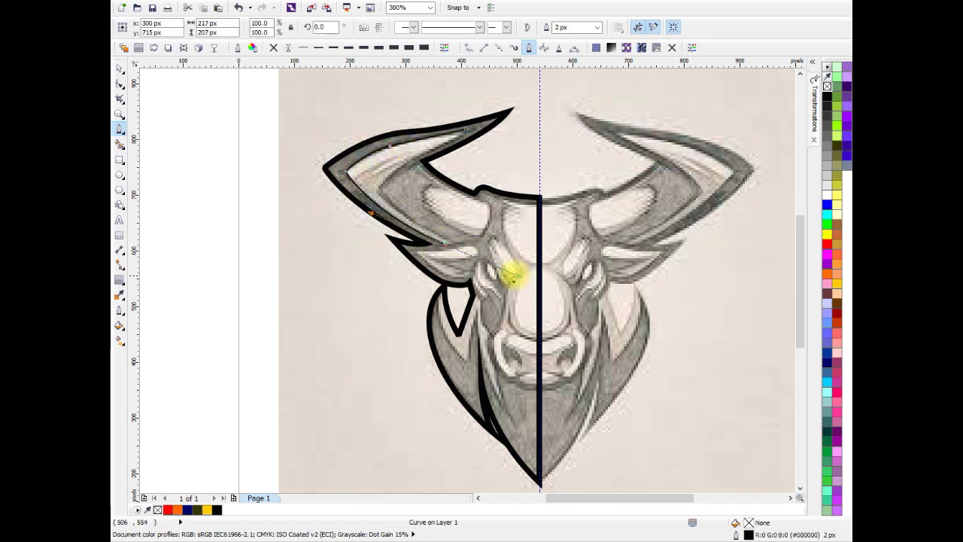
pyautogui.moveTo(444, 248); pyautogui.dragTo(368, 178)
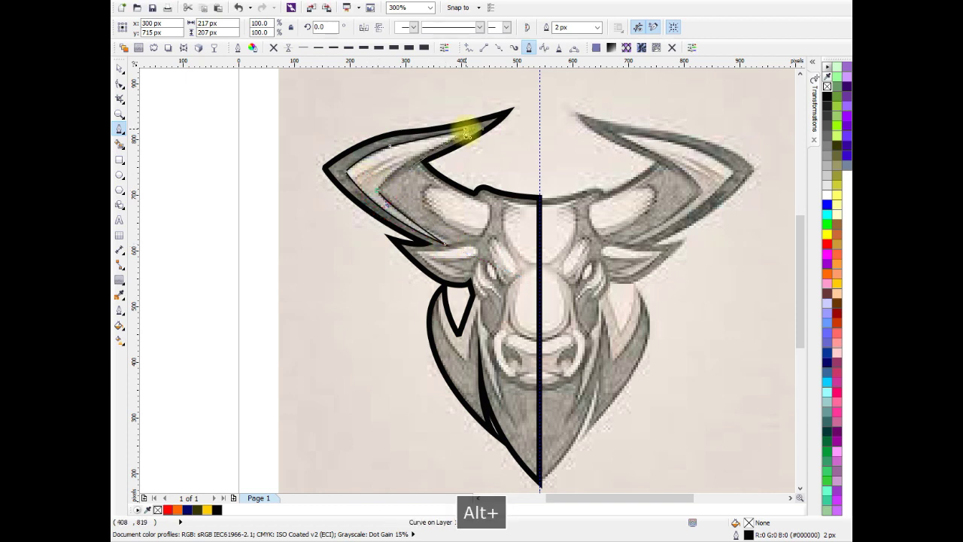
pyautogui.moveTo(466, 133); pyautogui.dragTo(404, 160)
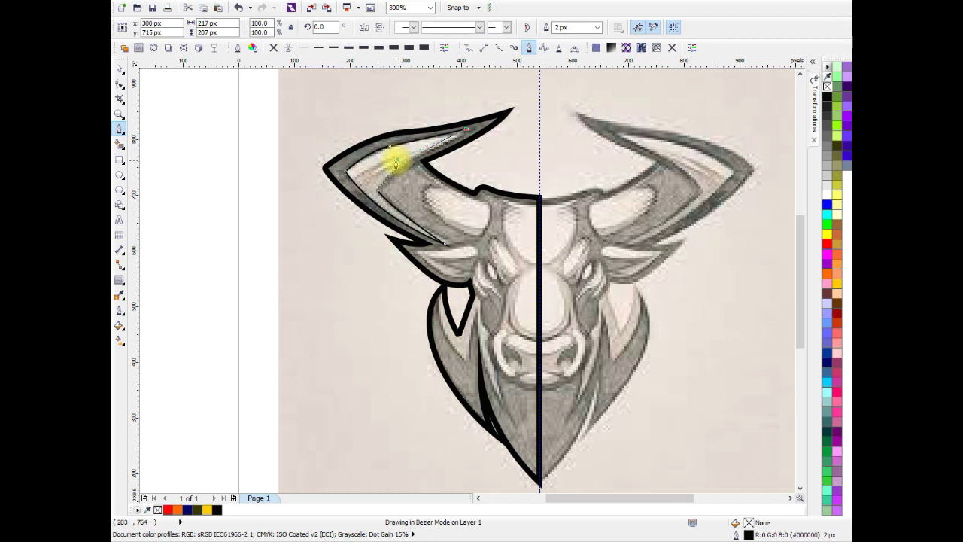
pyautogui.click(391, 164)
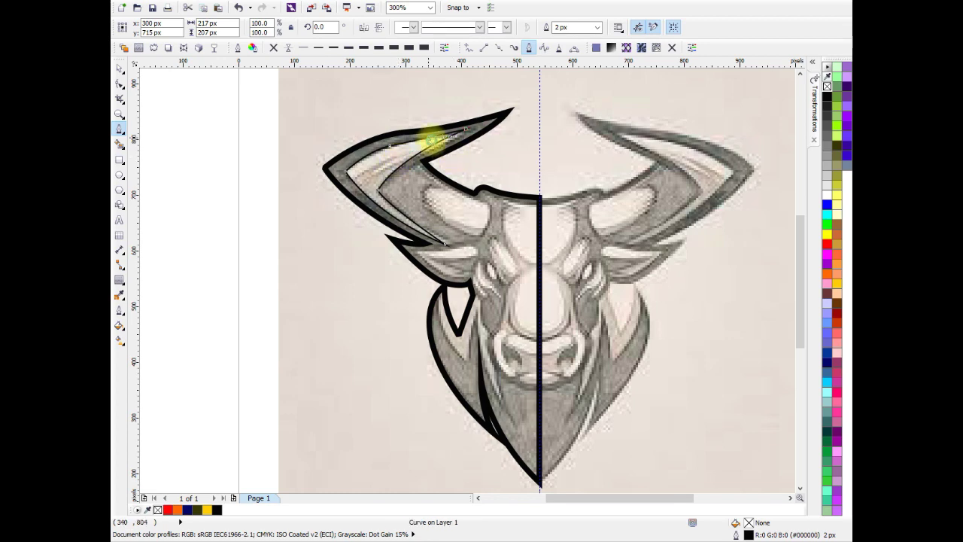
pyautogui.scroll(3, 414, 151)
pyautogui.scroll(-1, 415, 151)
# - Bend the inner horn curve's segments with the Shape tool to follow the pencil shading
pyautogui.press('F10')
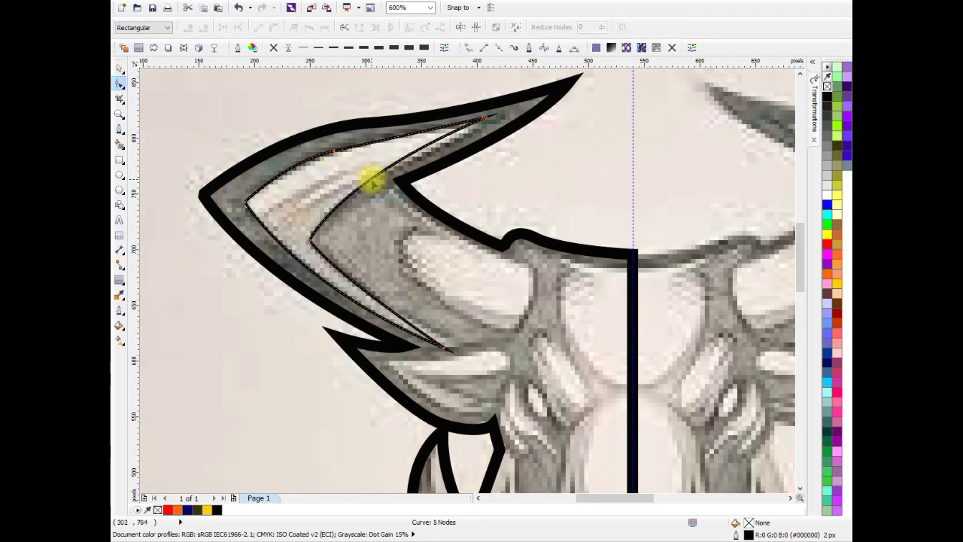
pyautogui.click(371, 182)
pyautogui.moveTo(395, 161)
pyautogui.mouseDown()
pyautogui.moveTo(413, 176)
pyautogui.moveTo(381, 175)
pyautogui.mouseUp()
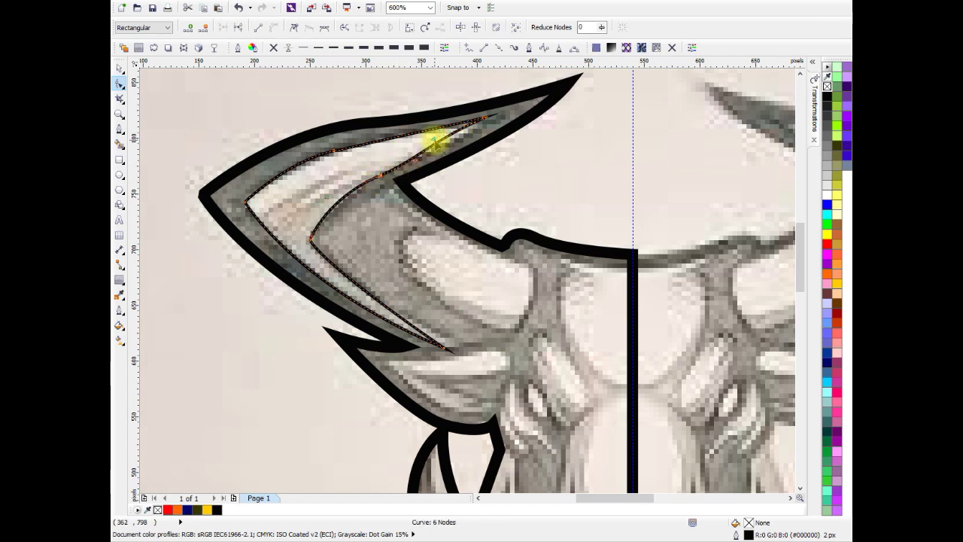
pyautogui.scroll(-2, 384, 173)
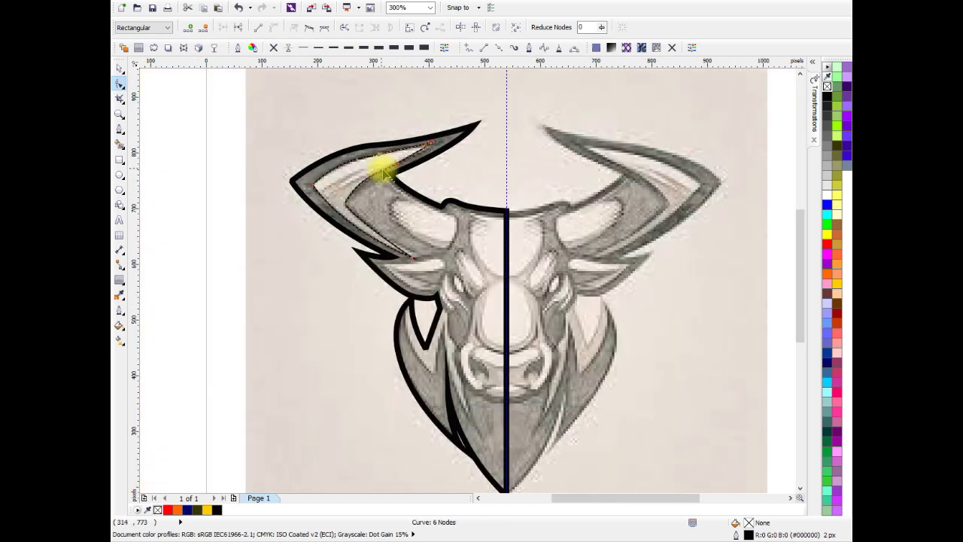
pyautogui.scroll(2, 384, 173)
pyautogui.moveTo(370, 169); pyautogui.dragTo(410, 164)
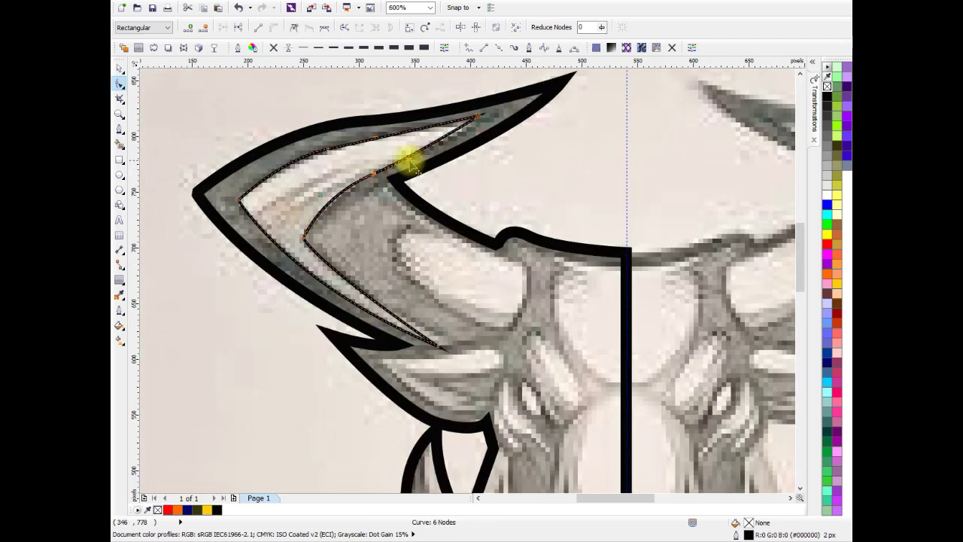
pyautogui.scroll(-2, 410, 124)
pyautogui.scroll(2, 398, 137)
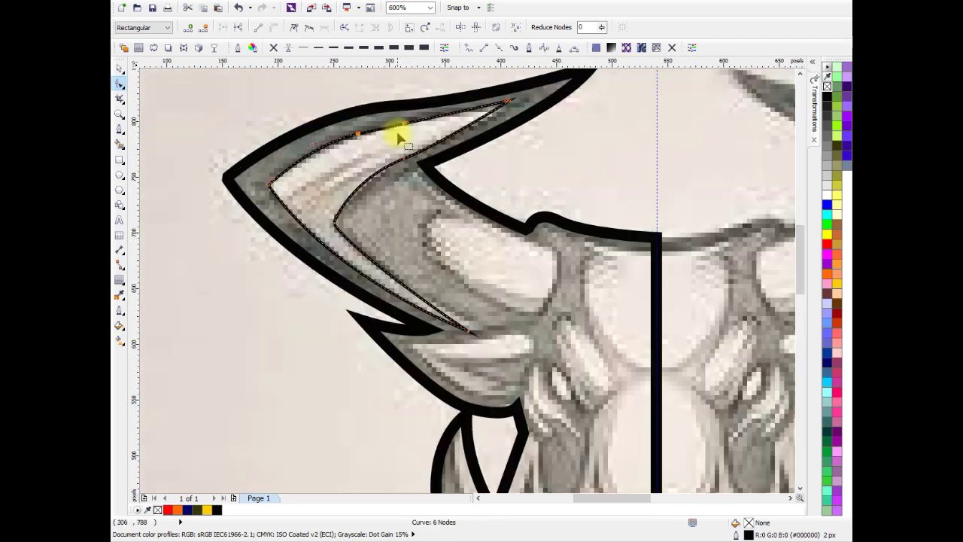
pyautogui.scroll(-4, 404, 125)
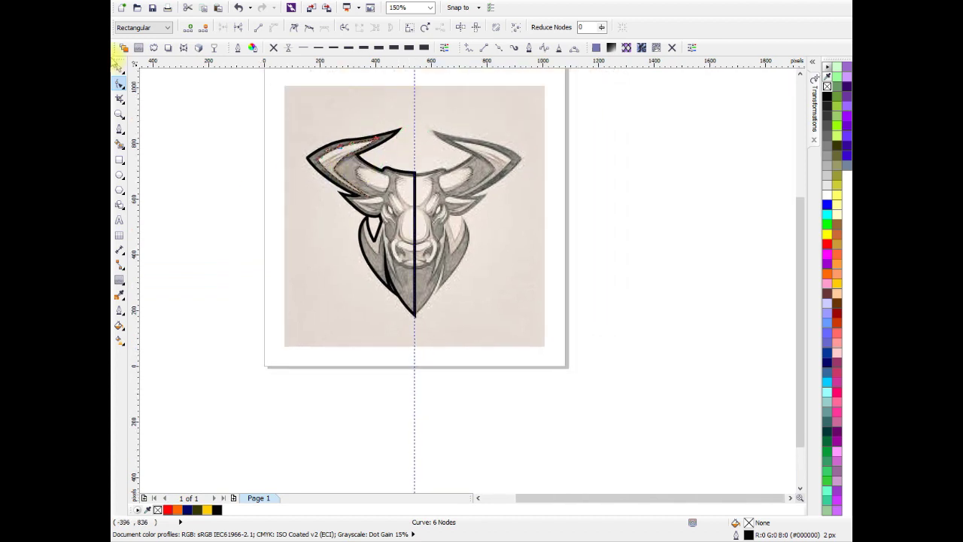
pyautogui.click(120, 67)
pyautogui.scroll(2, 361, 177)
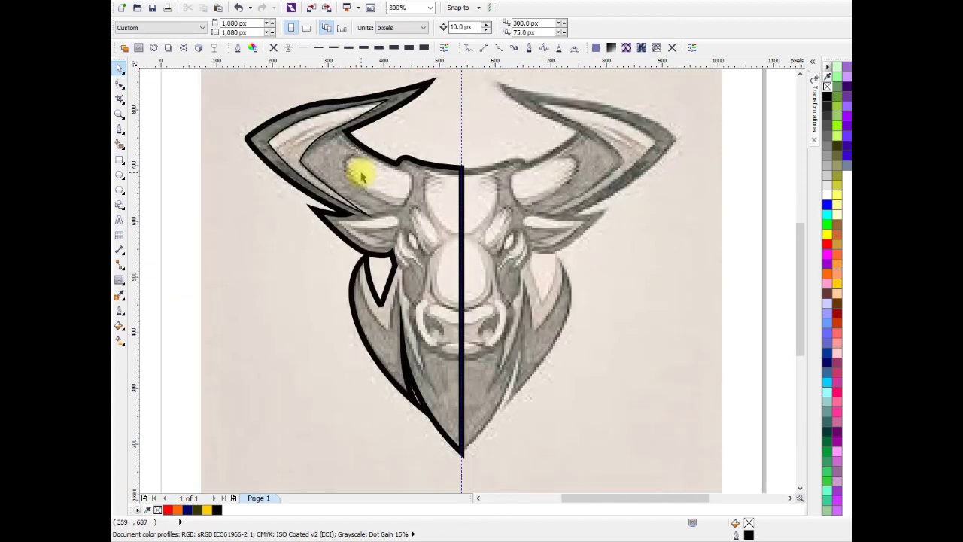
# - Draw a closed curve around the pale patch at the left horn's base, then deselect it
pyautogui.click(120, 128)
pyautogui.scroll(2, 345, 158)
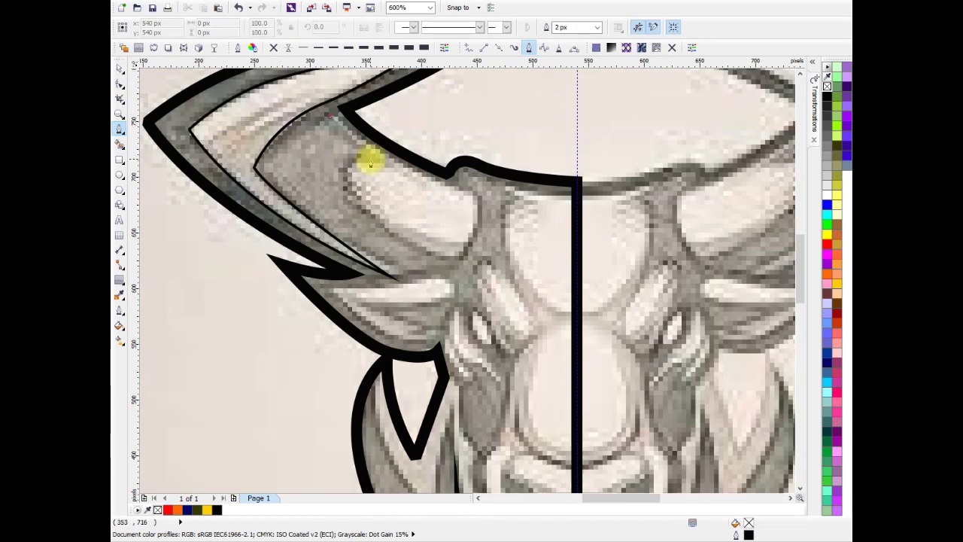
pyautogui.moveTo(381, 165); pyautogui.dragTo(369, 211)
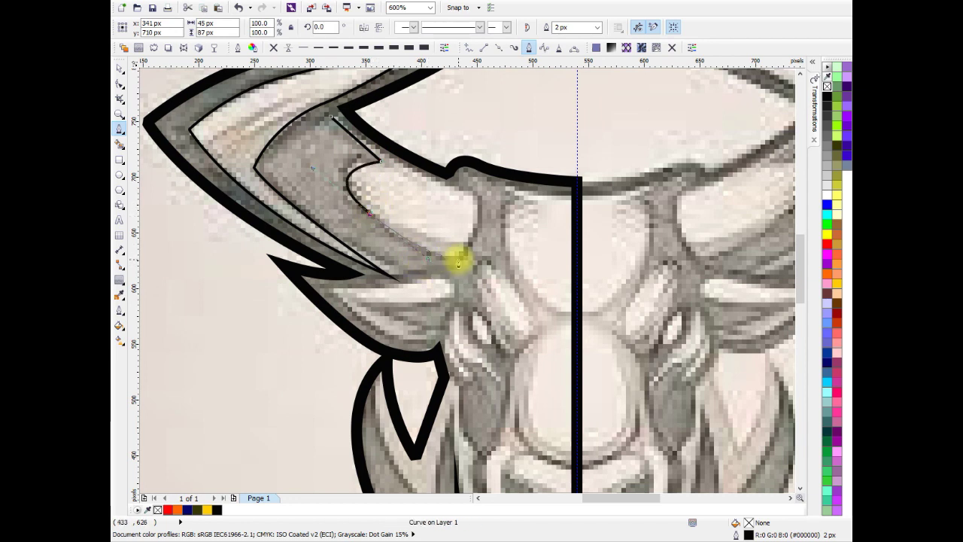
pyautogui.moveTo(459, 259); pyautogui.dragTo(479, 199)
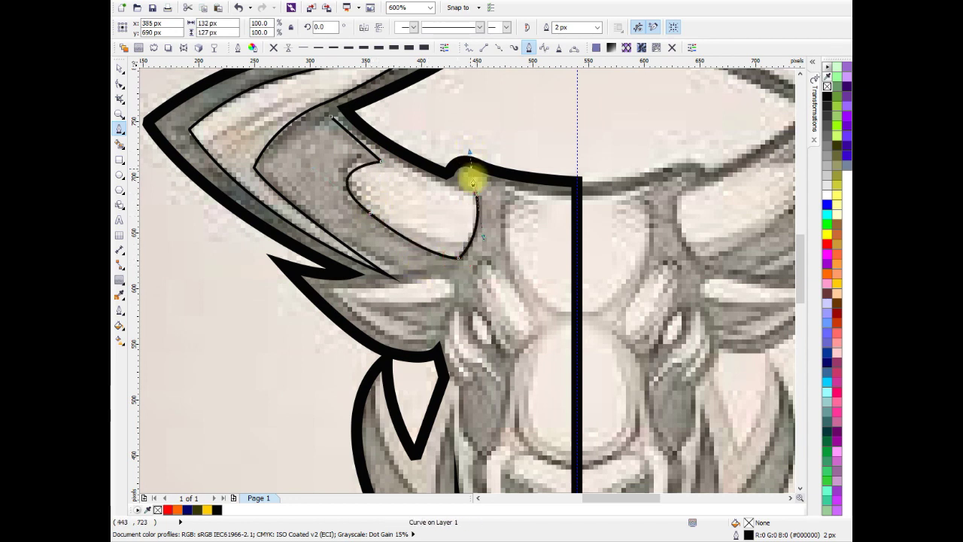
pyautogui.click(477, 195)
pyautogui.moveTo(333, 115); pyautogui.dragTo(440, 197)
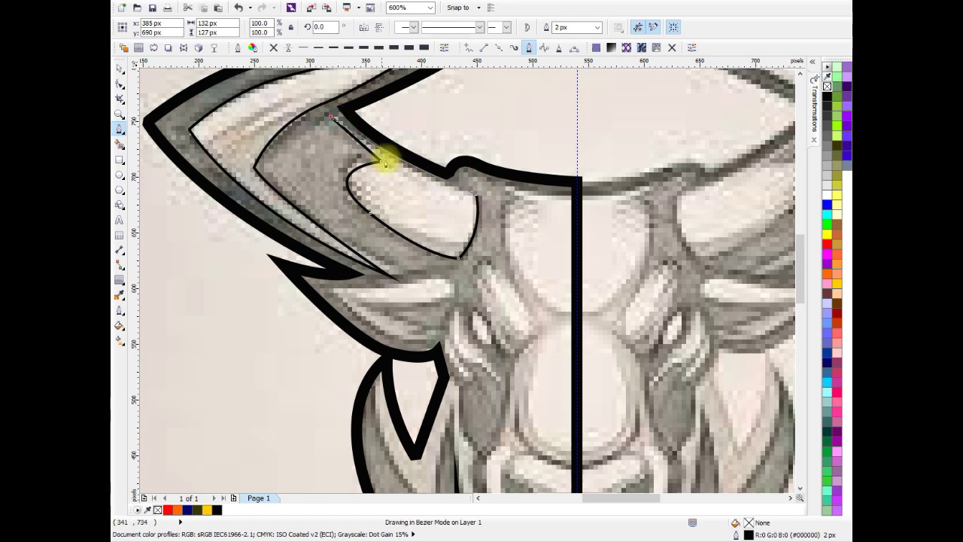
pyautogui.click(119, 68)
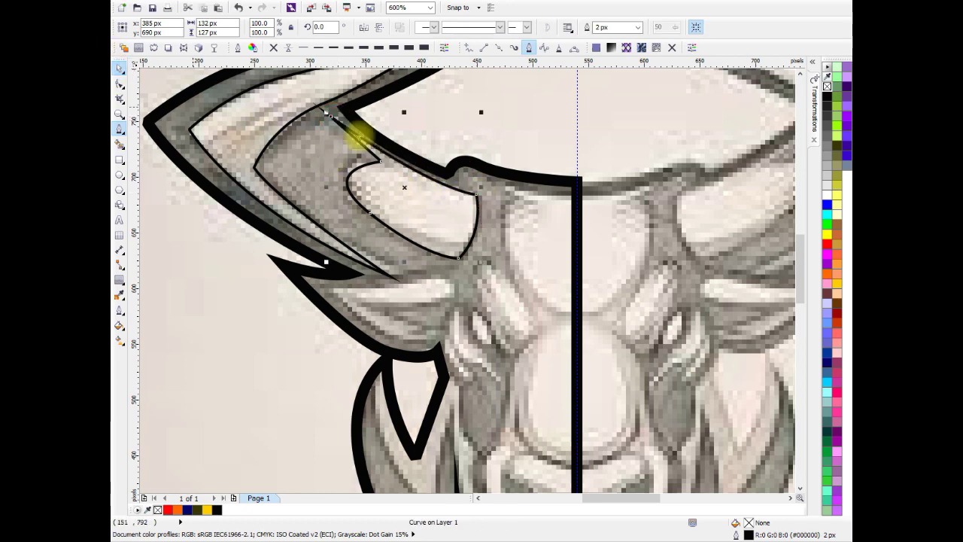
pyautogui.scroll(-1, 355, 135)
pyautogui.scroll(-1, 383, 155)
pyautogui.press('Escape')
pyautogui.scroll(2, 477, 200)
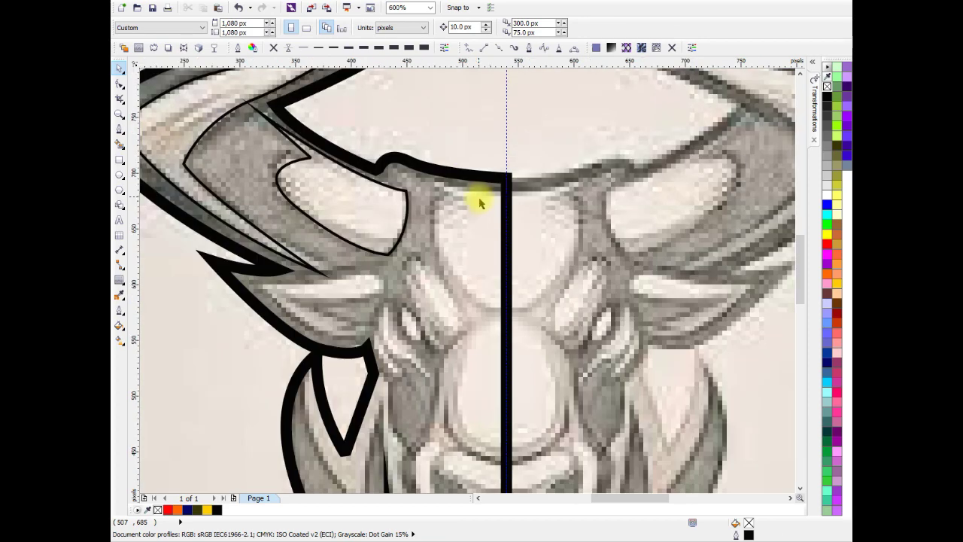
# - Start the face curve along the top of the head and bring it down beside the eye
pyautogui.click(119, 129)
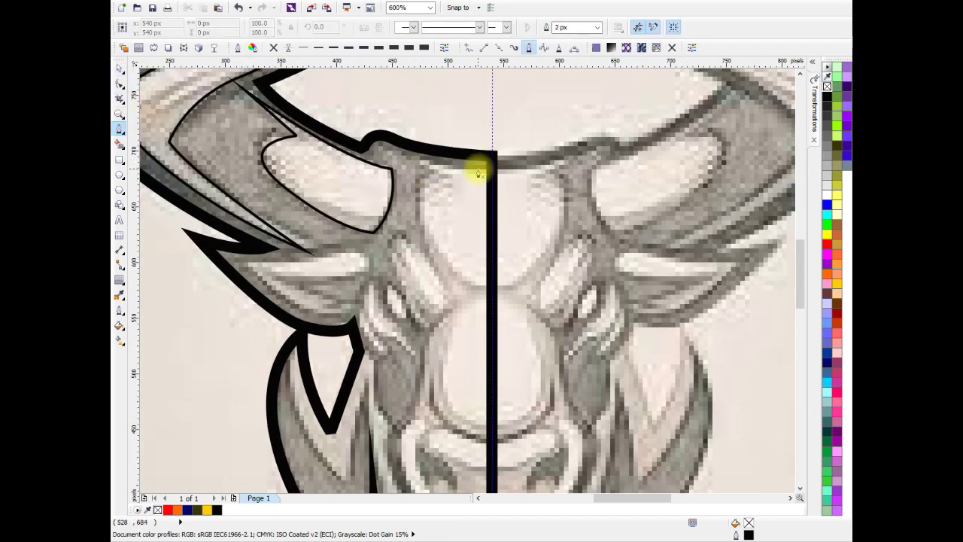
pyautogui.click(509, 168)
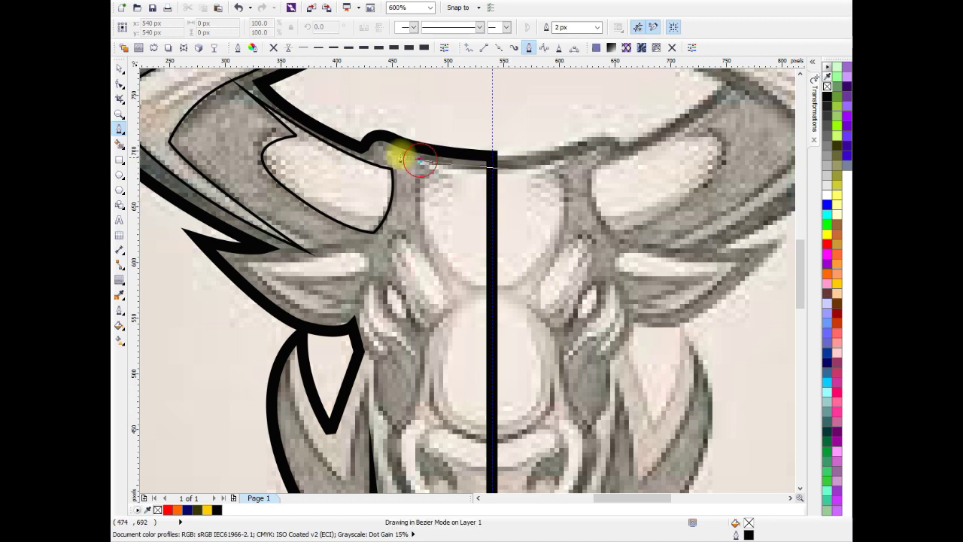
pyautogui.doubleClick(376, 146)
pyautogui.scroll(-4, 445, 183)
pyautogui.scroll(2, 437, 190)
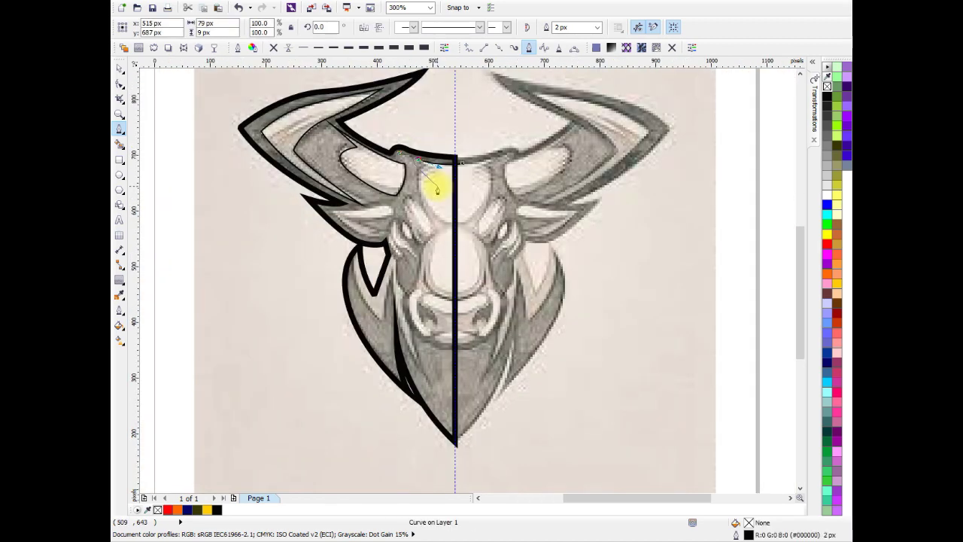
pyautogui.scroll(2, 425, 161)
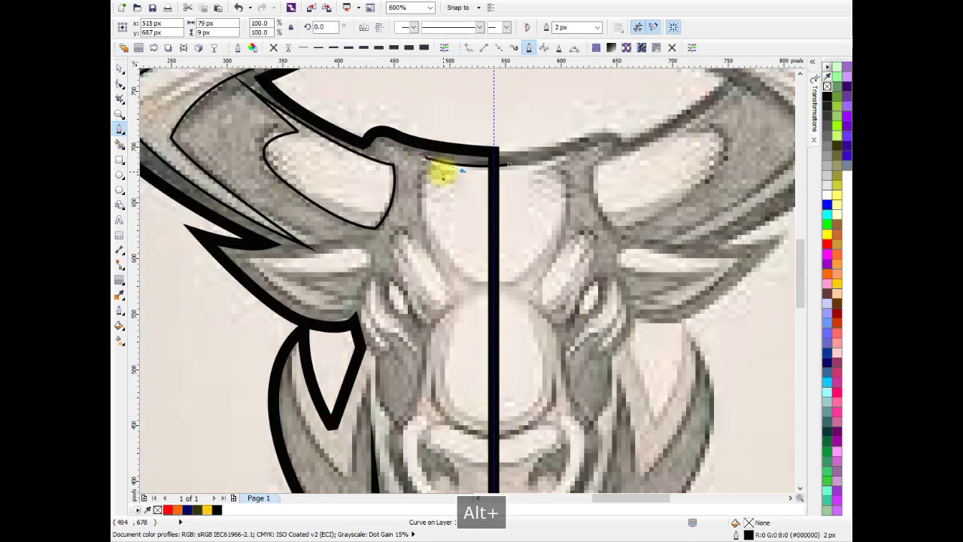
pyautogui.scroll(-4, 440, 172)
pyautogui.scroll(2, 445, 174)
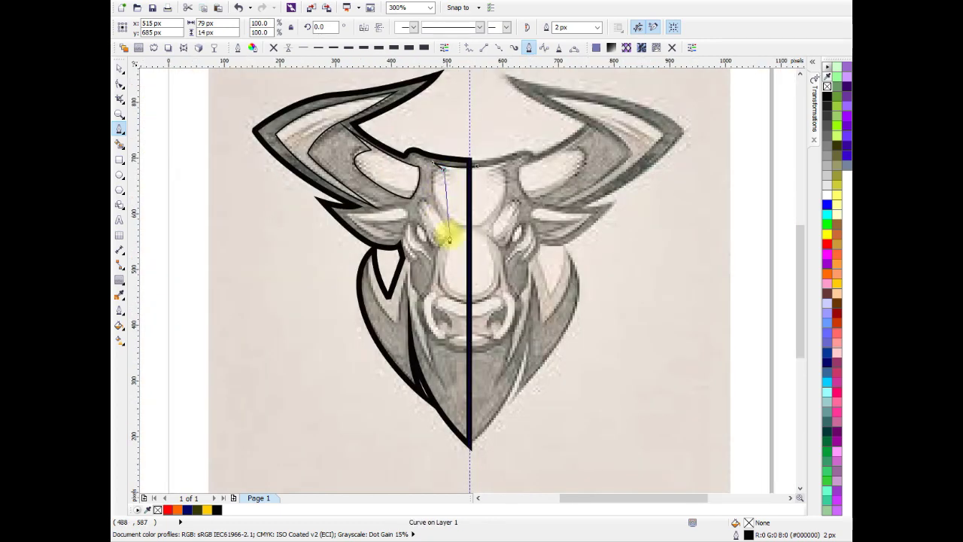
pyautogui.moveTo(436, 211); pyautogui.dragTo(448, 239)
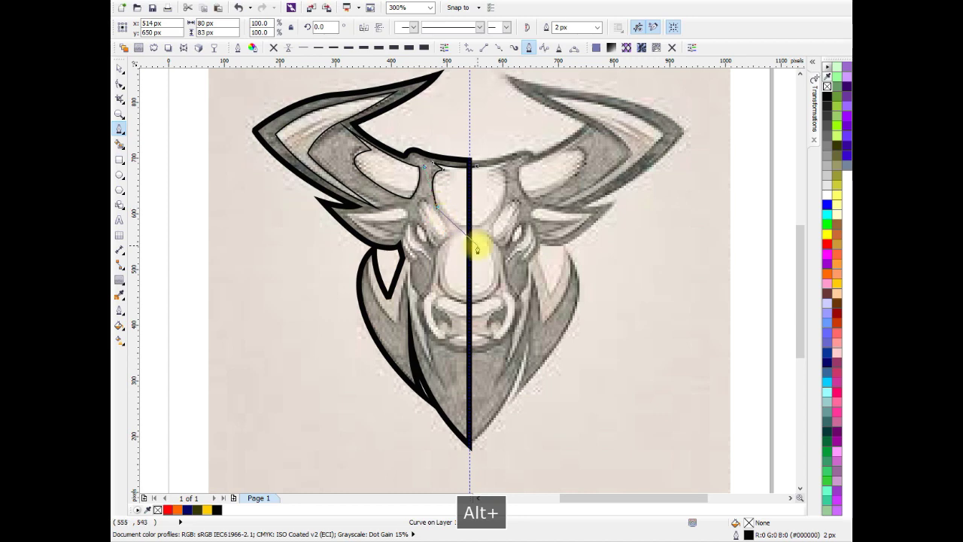
pyautogui.scroll(2, 433, 210)
pyautogui.moveTo(404, 194); pyautogui.dragTo(392, 205)
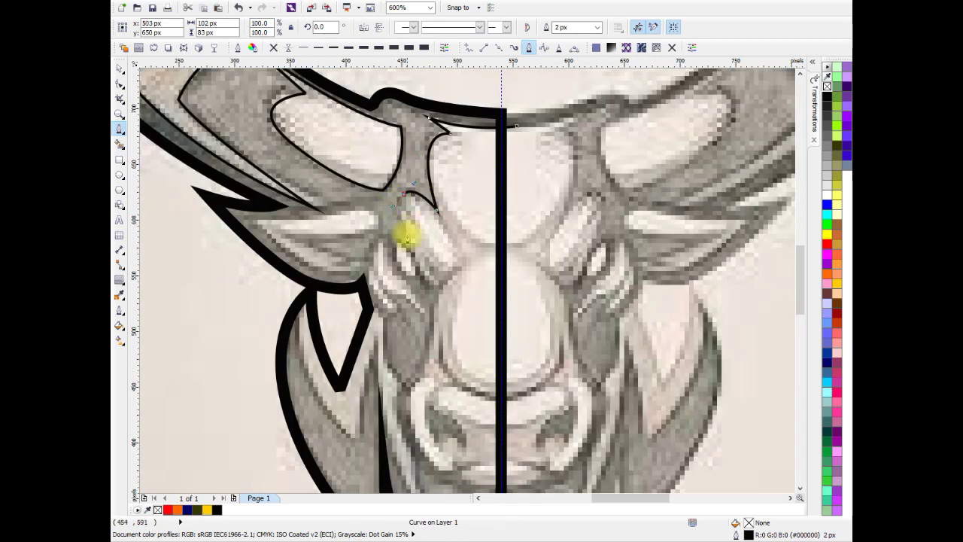
pyautogui.scroll(-2, 405, 240)
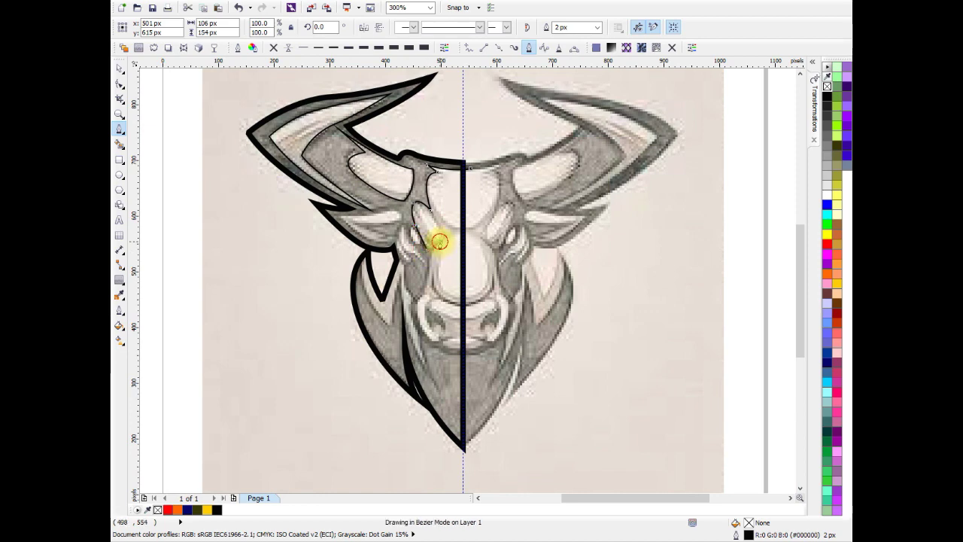
pyautogui.scroll(2, 439, 241)
# - Extend the face curve down beside the nose toward the nostril
pyautogui.moveTo(459, 262); pyautogui.dragTo(465, 295)
pyautogui.scroll(-2, 468, 307)
pyautogui.scroll(2, 468, 294)
pyautogui.click(461, 259)
pyautogui.scroll(-1, 457, 286)
pyautogui.scroll(-1, 473, 275)
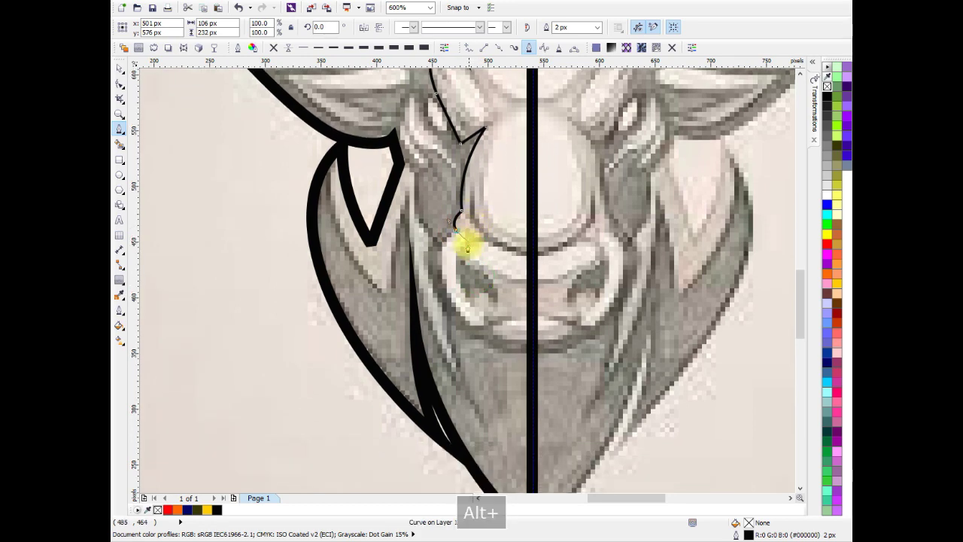
pyautogui.scroll(-2, 458, 249)
pyautogui.scroll(2, 466, 299)
pyautogui.moveTo(467, 285)
pyautogui.mouseDown()
pyautogui.moveTo(540, 344)
pyautogui.moveTo(533, 340)
pyautogui.mouseUp()
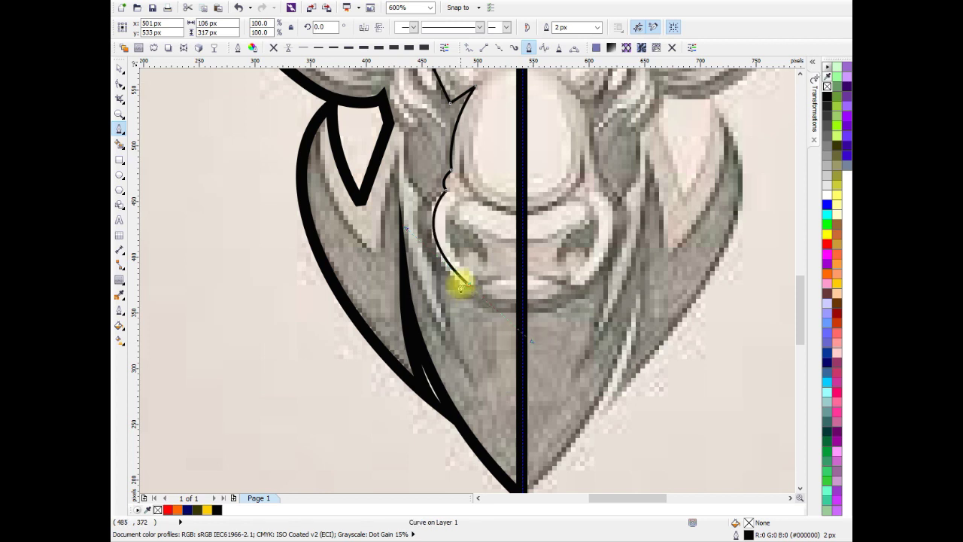
pyautogui.press('Escape')
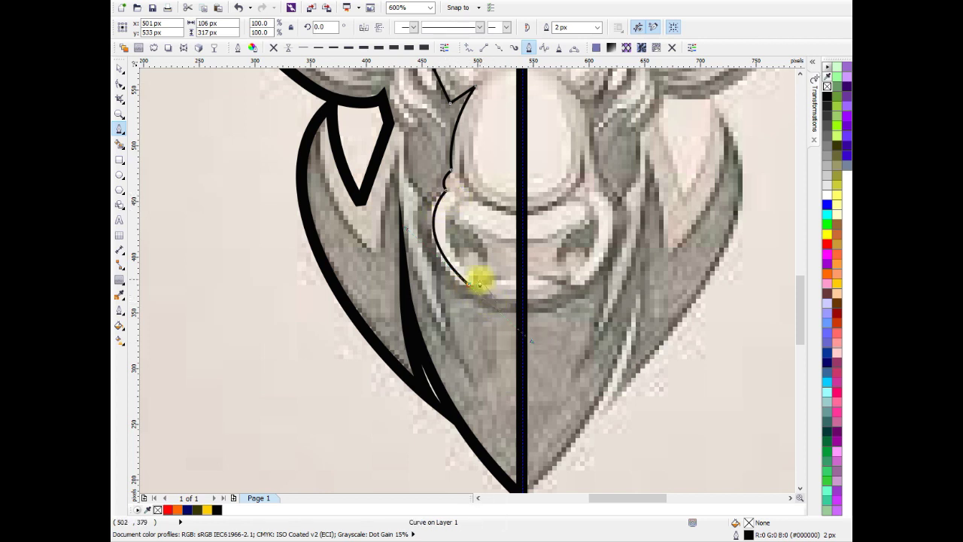
pyautogui.scroll(-3, 469, 286)
pyautogui.scroll(3, 496, 274)
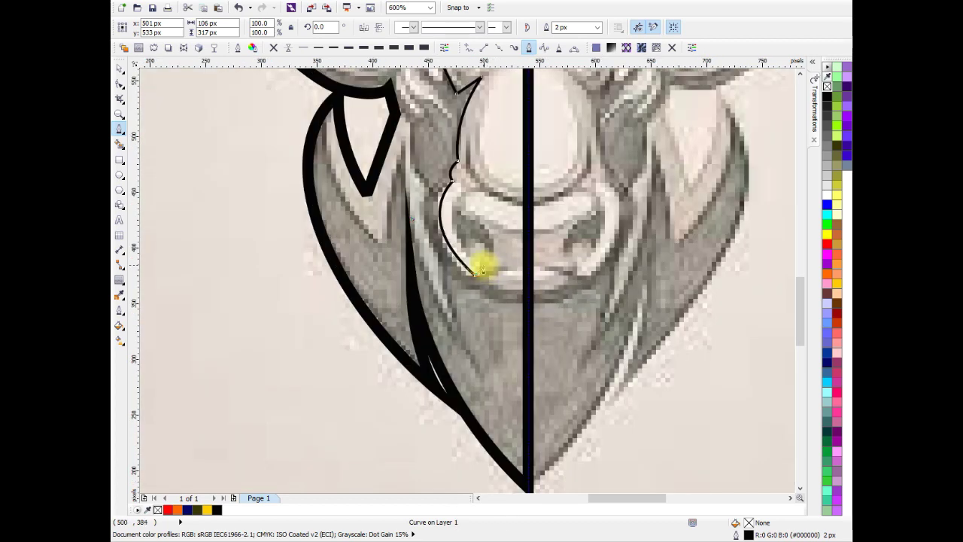
# - Trace the nostril and muzzle to the centre line, close at the top node, and adjust one node
pyautogui.click(484, 273)
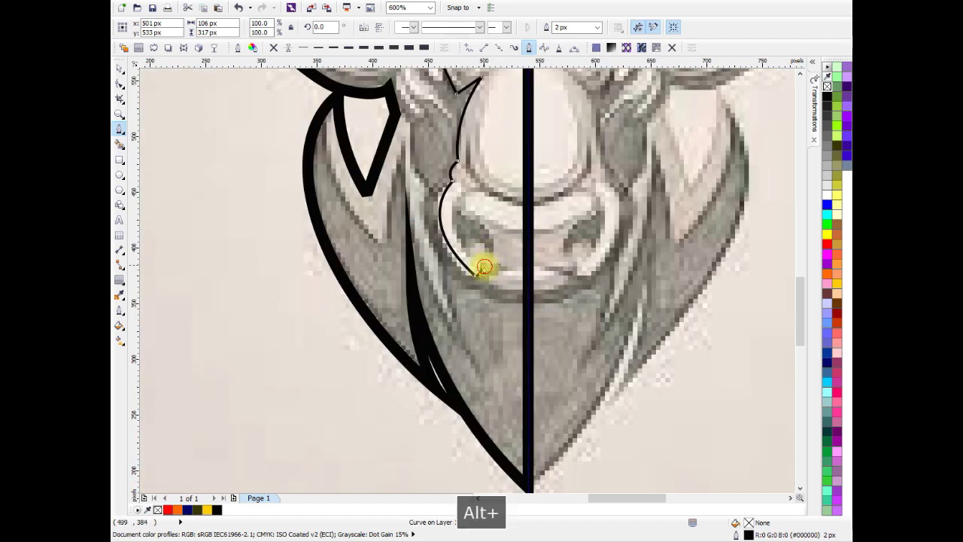
pyautogui.moveTo(484, 265); pyautogui.dragTo(505, 268)
pyautogui.click(487, 280)
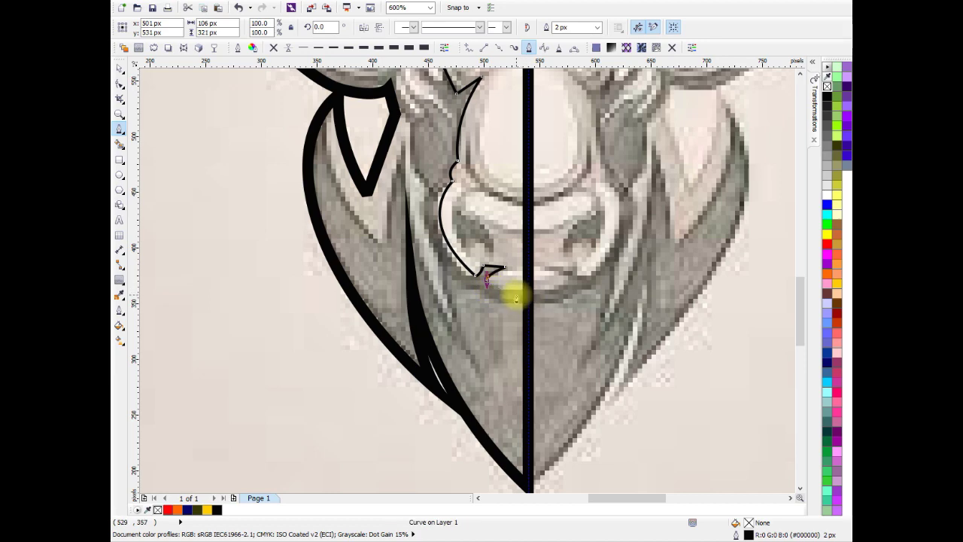
pyautogui.moveTo(527, 293); pyautogui.dragTo(555, 294)
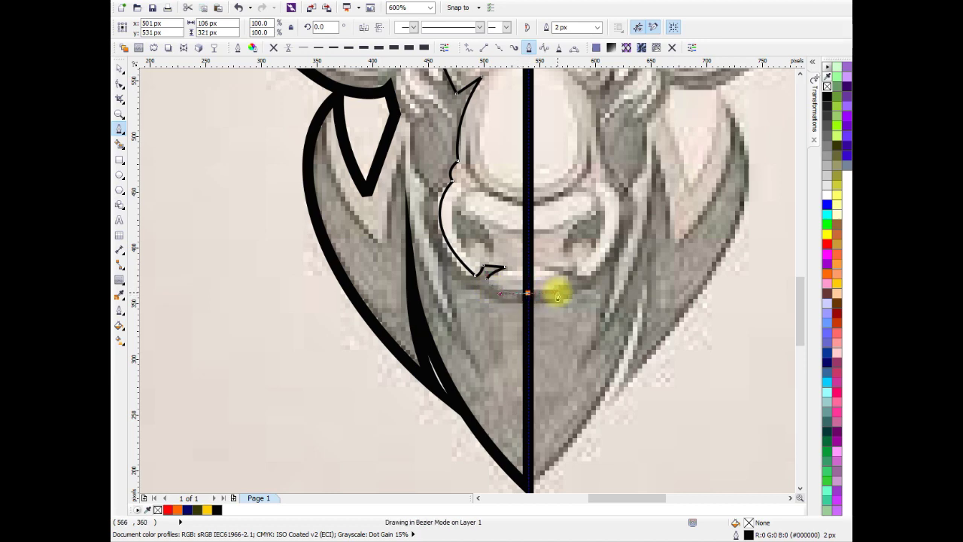
pyautogui.scroll(-2, 531, 279)
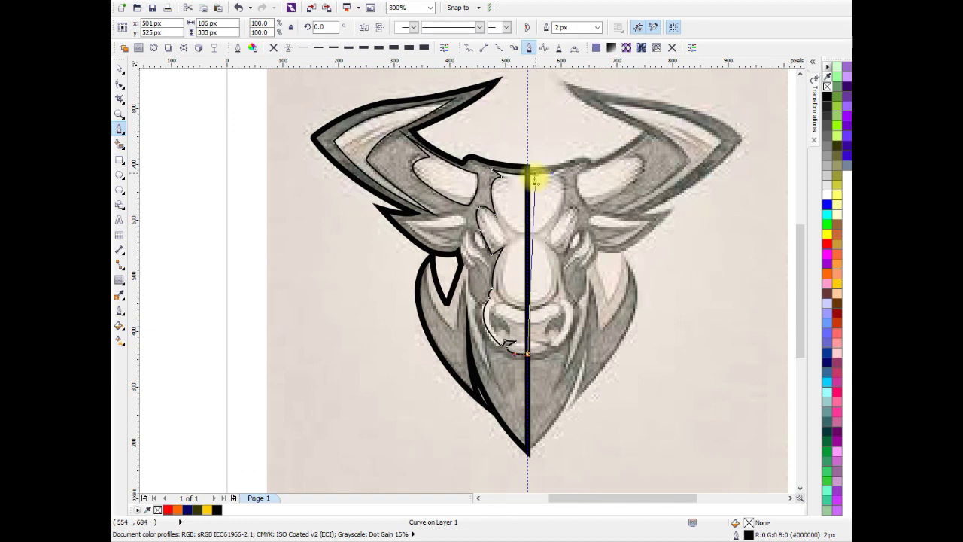
pyautogui.click(535, 181)
pyautogui.click(119, 84)
pyautogui.scroll(2, 532, 172)
pyautogui.moveTo(532, 172); pyautogui.dragTo(503, 161)
pyautogui.scroll(-2, 511, 181)
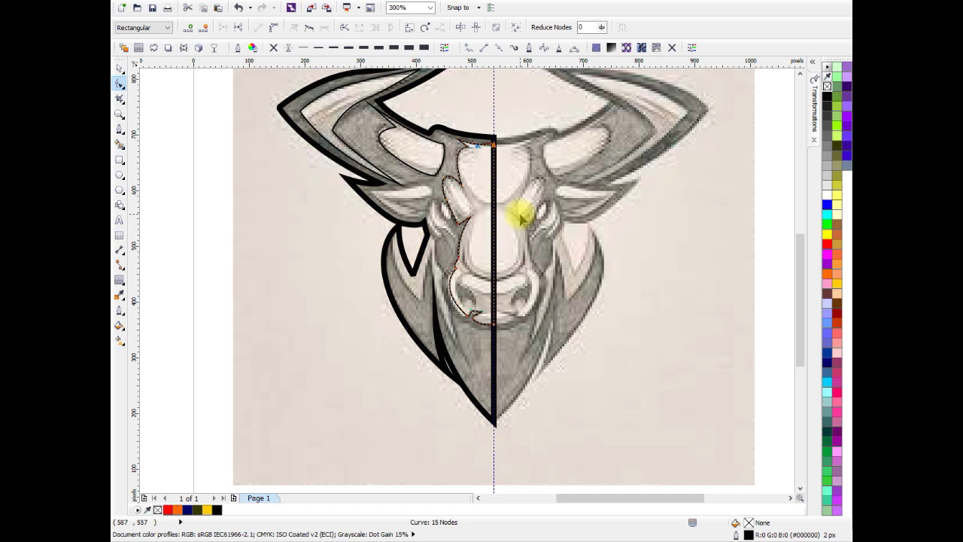
# - Try black and white fills on the face curve, leave it unfilled, and adjust a lower muzzle node
pyautogui.click(827, 96)
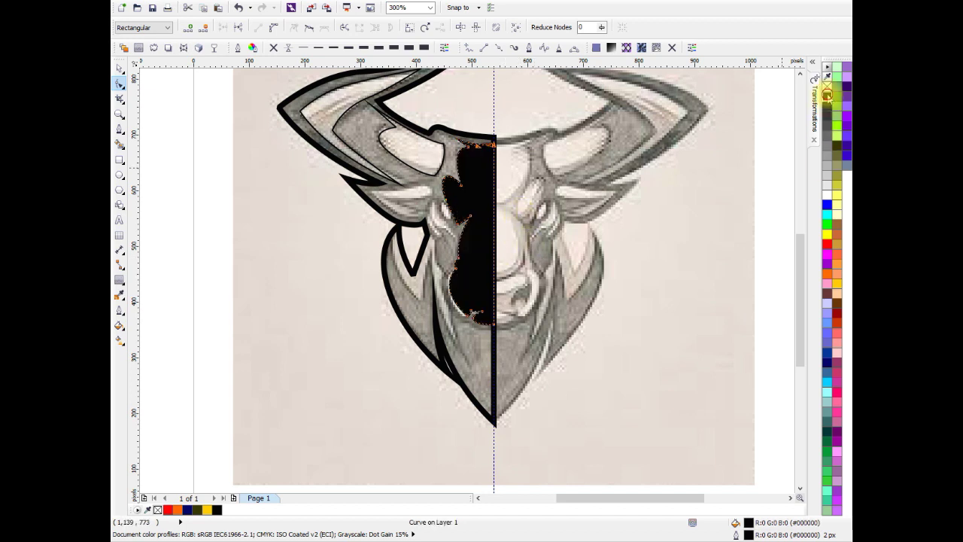
pyautogui.click(828, 187)
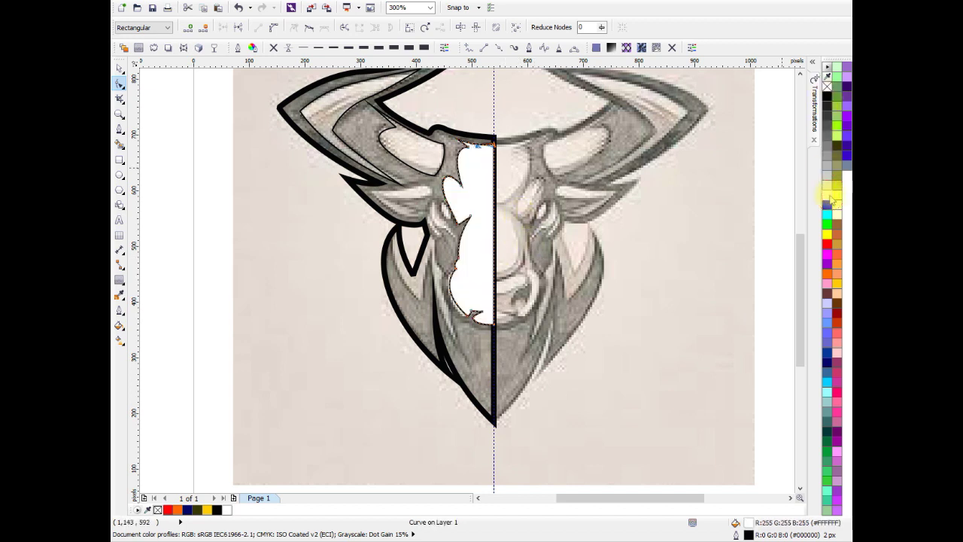
pyautogui.click(827, 87)
pyautogui.scroll(2, 457, 307)
pyautogui.click(119, 83)
pyautogui.click(487, 310)
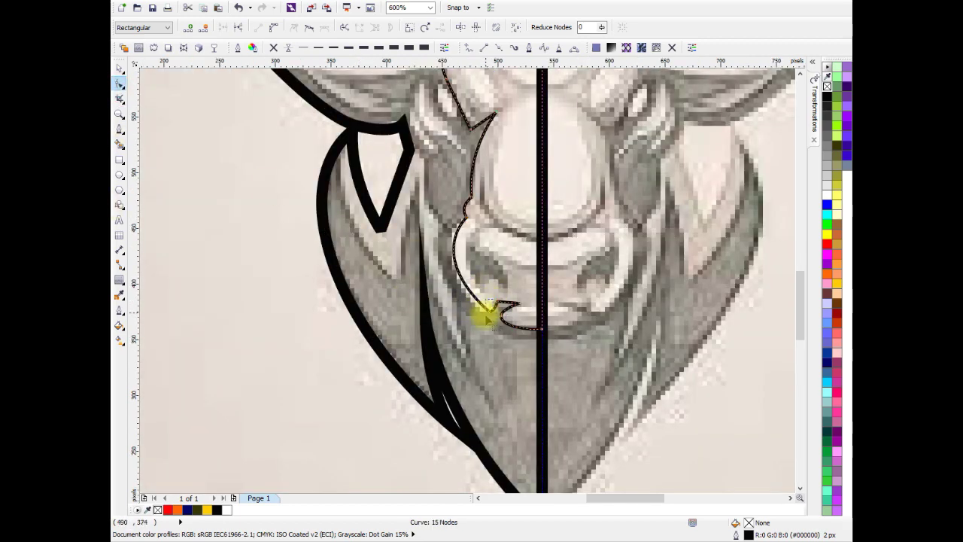
pyautogui.moveTo(488, 316)
pyautogui.mouseDown()
pyautogui.moveTo(419, 271)
pyautogui.moveTo(422, 286)
pyautogui.moveTo(456, 268)
pyautogui.mouseUp()
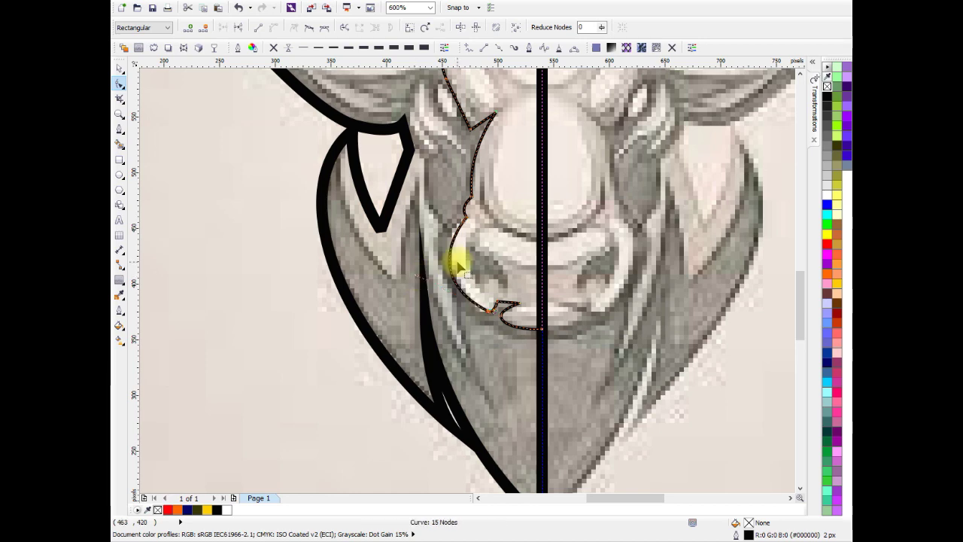
# - Set the left-half bull outline's width to 2 px
pyautogui.click(120, 68)
pyautogui.scroll(-3, 436, 157)
pyautogui.scroll(2, 409, 183)
pyautogui.scroll(1, 421, 240)
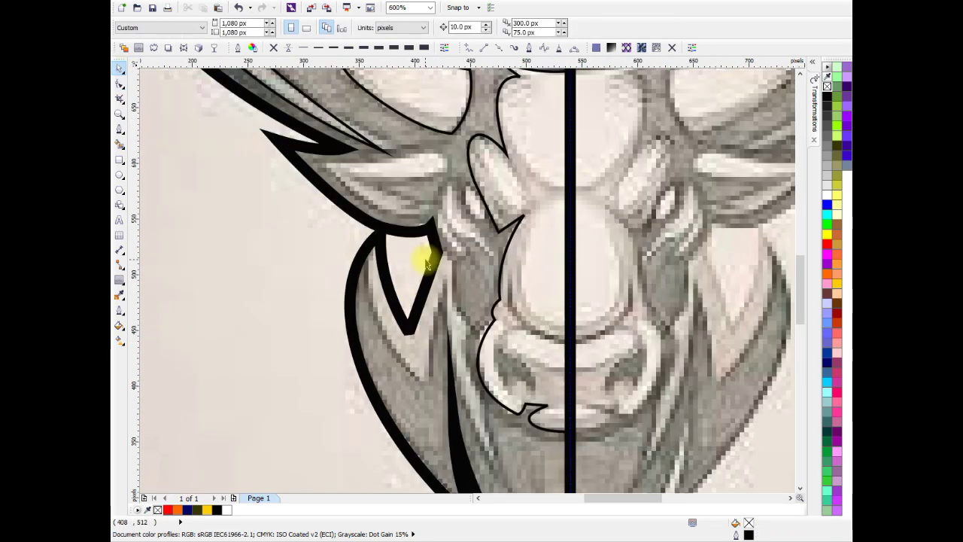
pyautogui.scroll(-2, 361, 275)
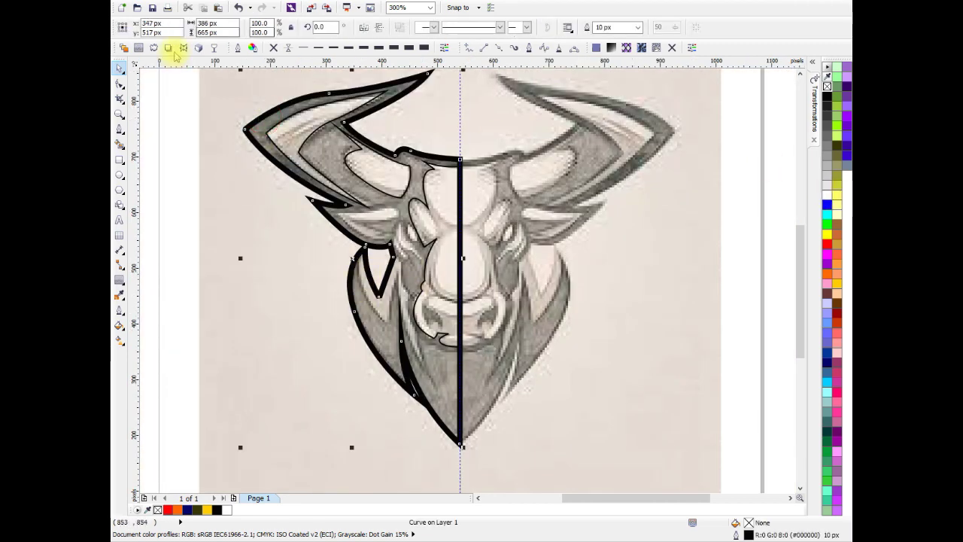
pyautogui.click(318, 48)
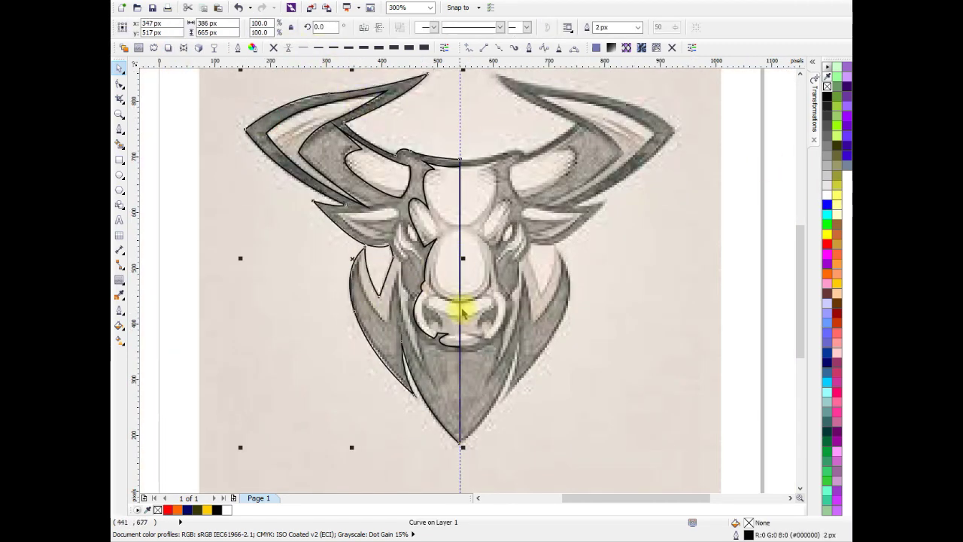
pyautogui.scroll(3, 367, 253)
pyautogui.click(120, 134)
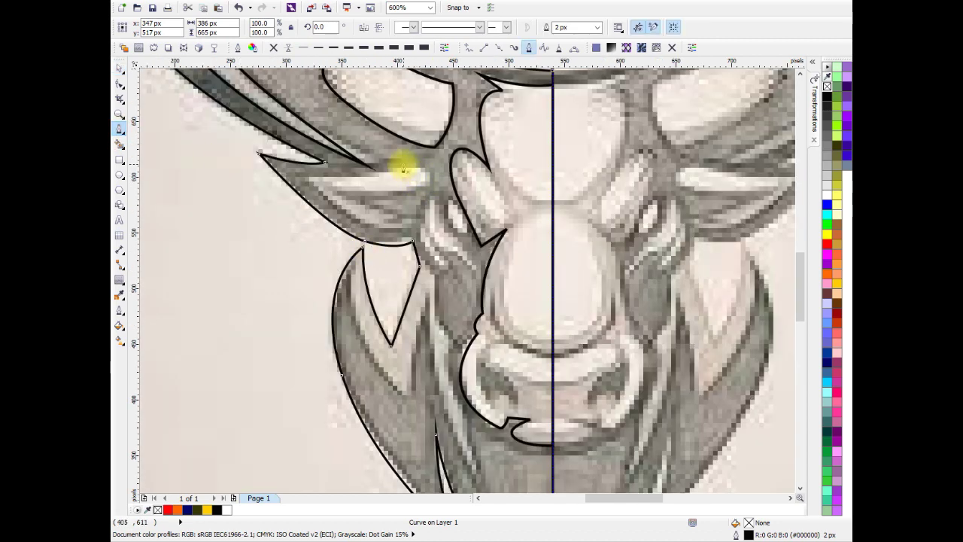
# - Trace a closed inner-ear shape at the left ear with the Bezier tool
pyautogui.click(403, 168)
pyautogui.moveTo(306, 179); pyautogui.dragTo(287, 175)
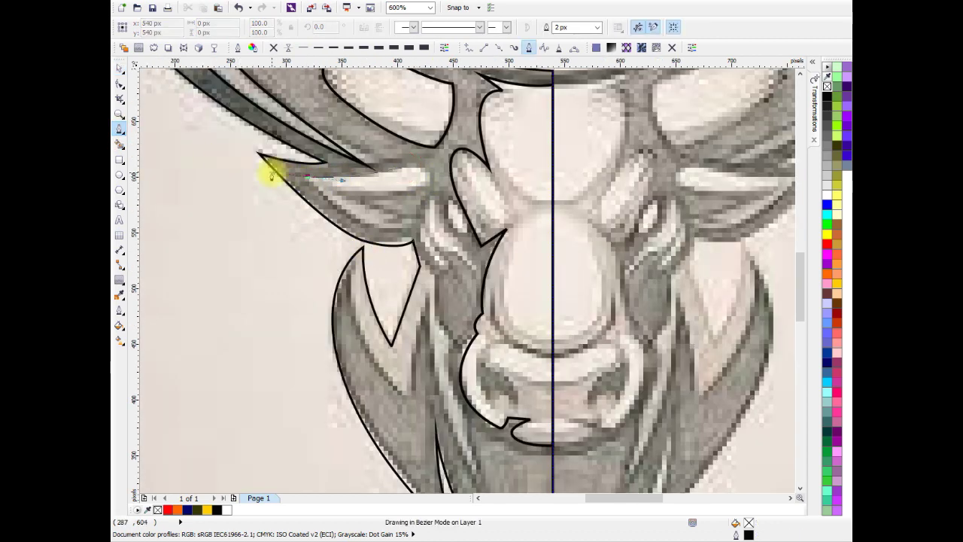
pyautogui.moveTo(402, 233); pyautogui.dragTo(457, 232)
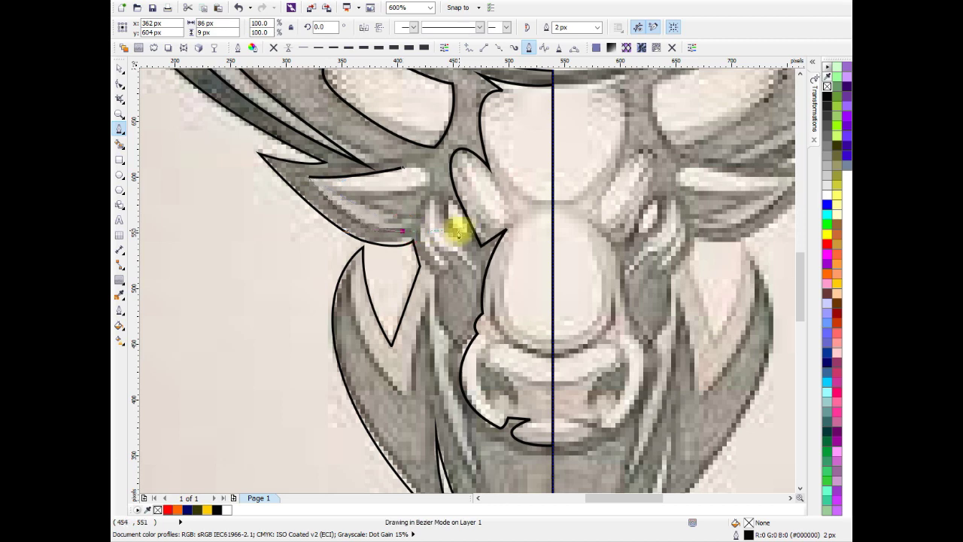
pyautogui.scroll(-2, 426, 214)
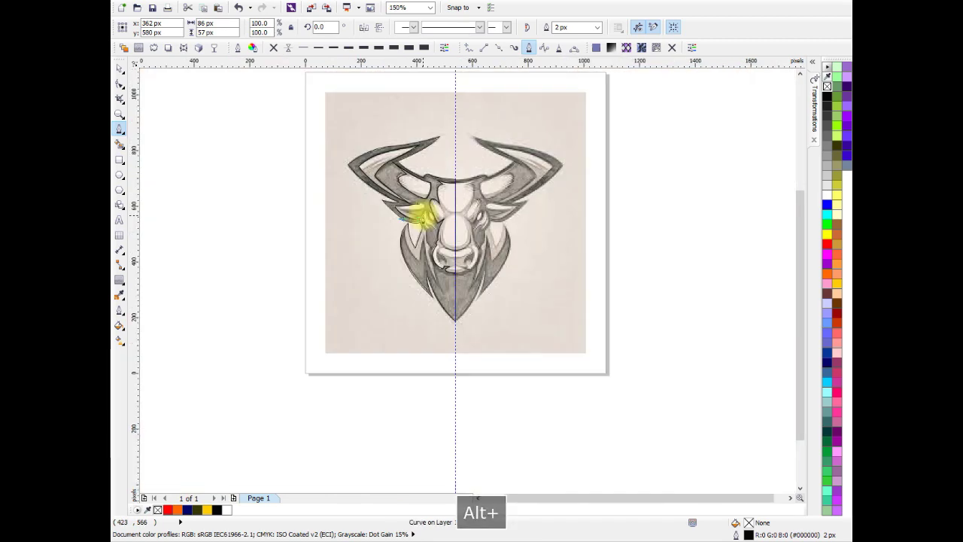
pyautogui.scroll(1, 427, 211)
pyautogui.scroll(1, 422, 230)
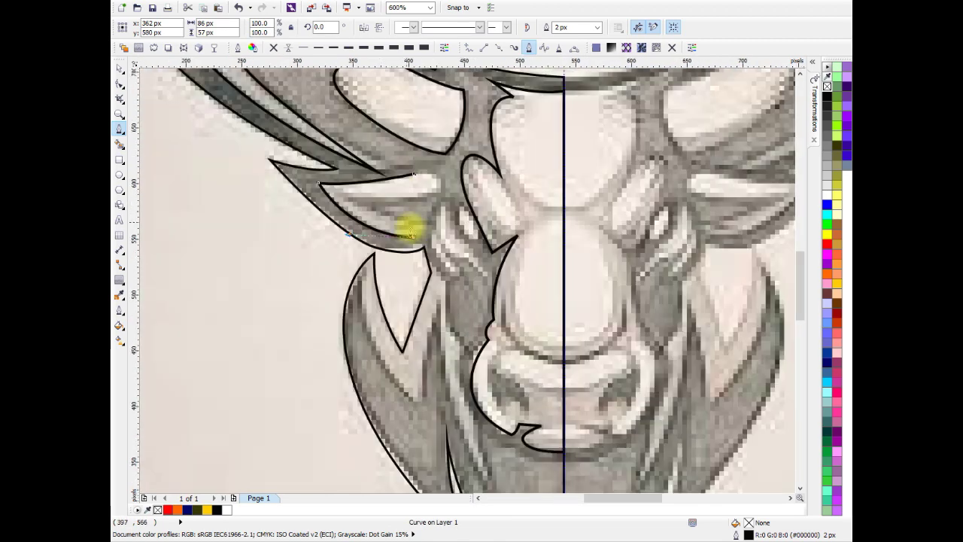
pyautogui.click(424, 226)
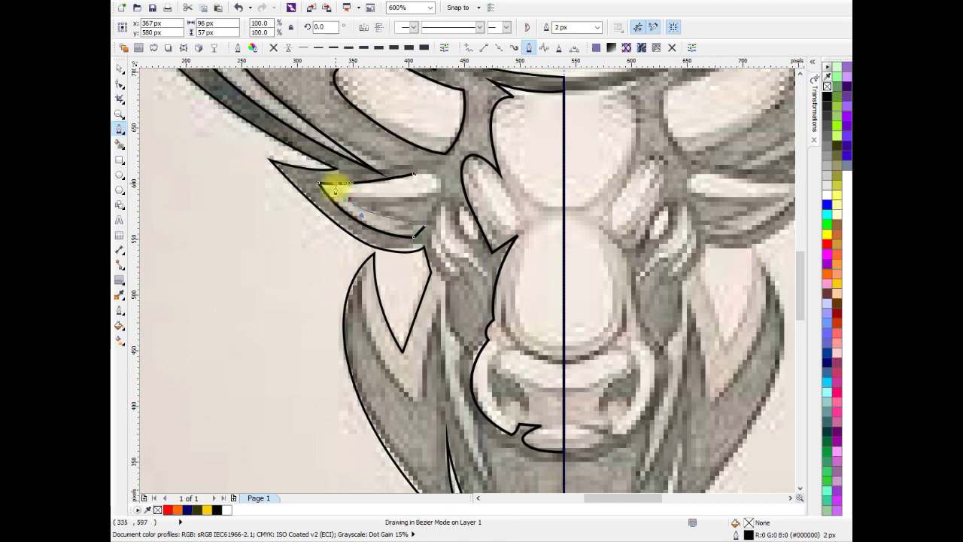
pyautogui.click(349, 200)
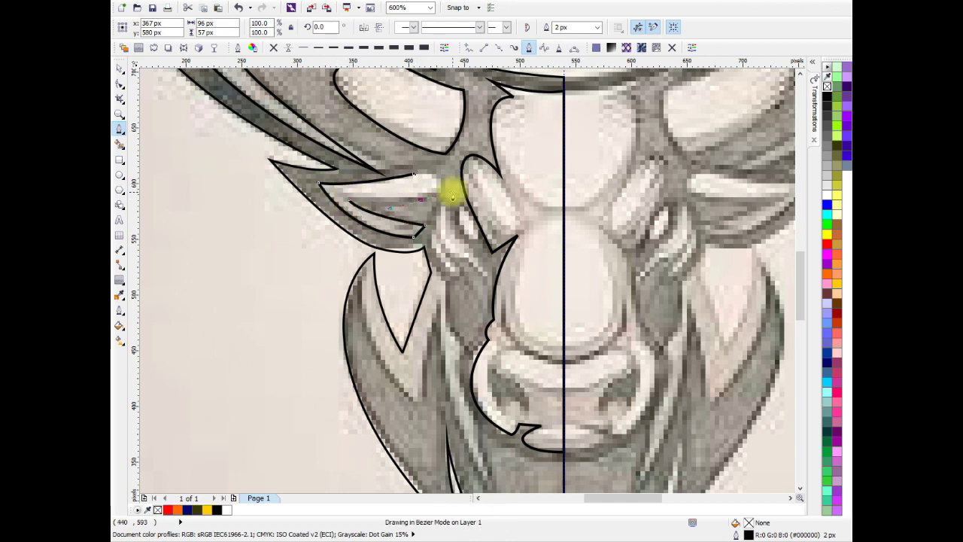
pyautogui.moveTo(414, 173); pyautogui.dragTo(417, 177)
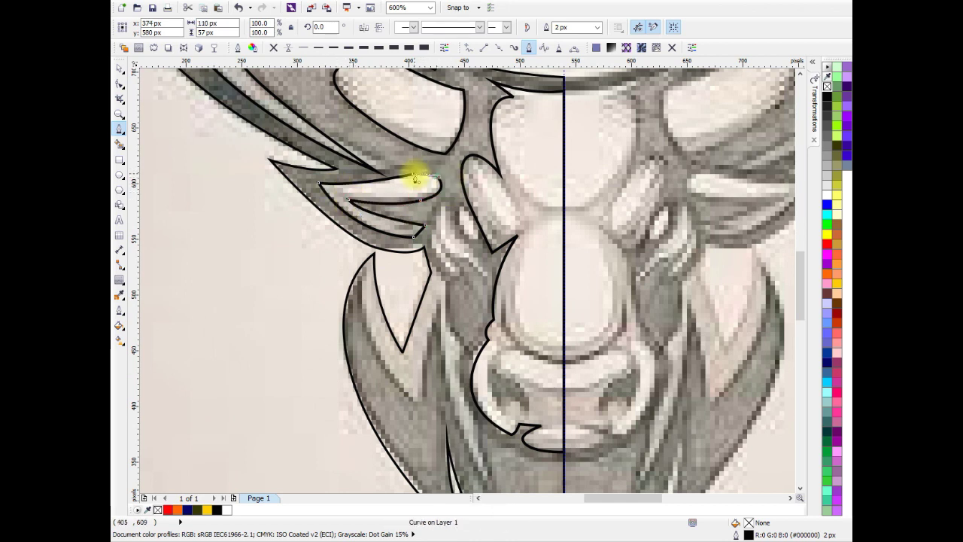
pyautogui.scroll(-2, 421, 179)
pyautogui.click(120, 69)
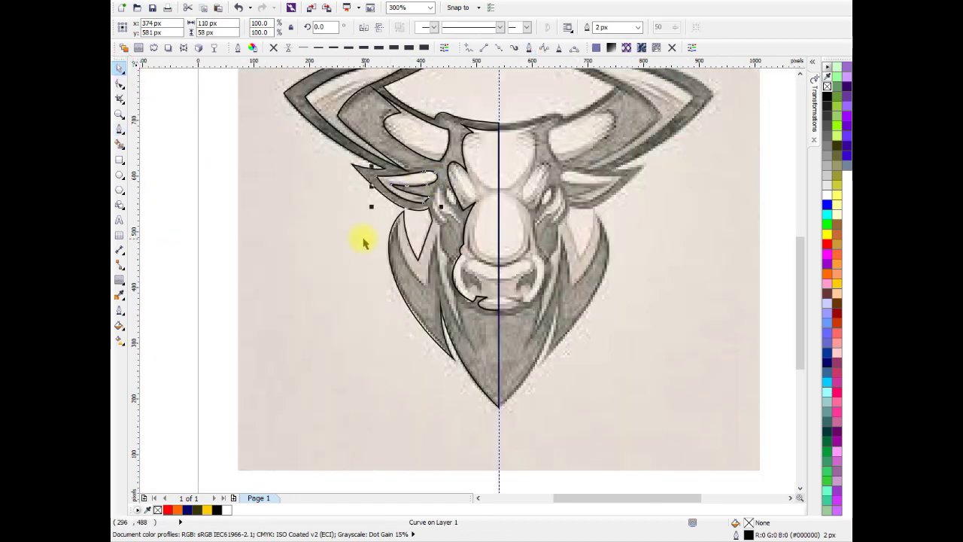
pyautogui.press('Escape')
# - Trace the closed left eye shape and delete its redundant node
pyautogui.scroll(2, 404, 230)
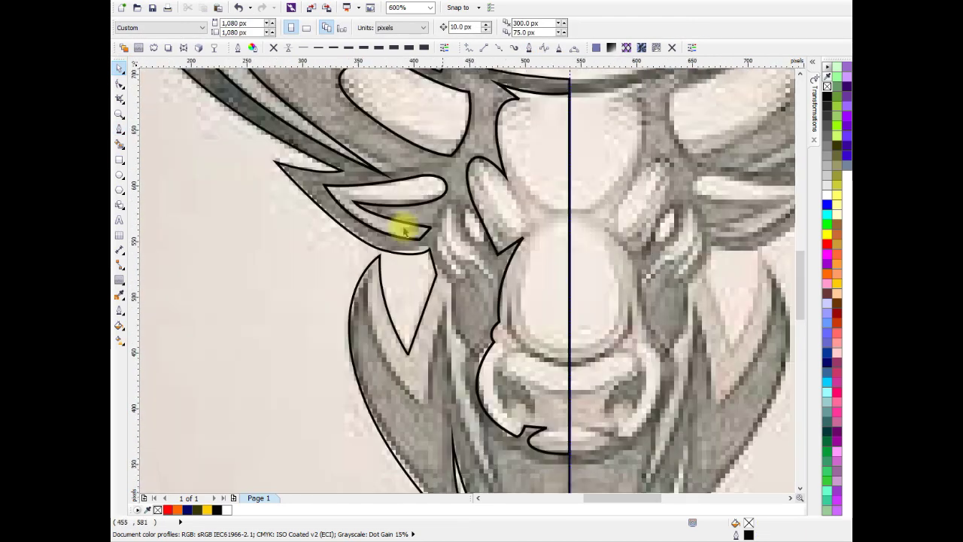
pyautogui.click(120, 131)
pyautogui.click(467, 212)
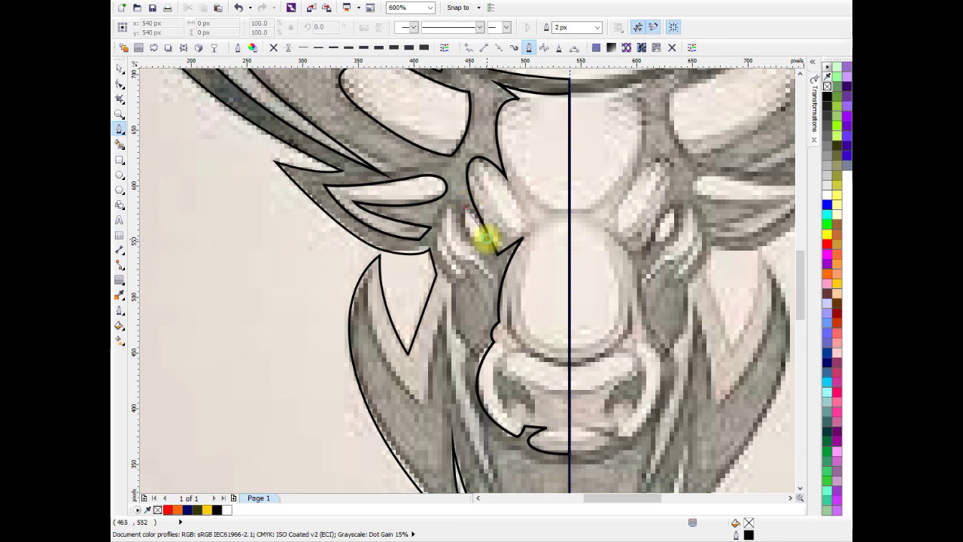
pyautogui.scroll(2, 490, 236)
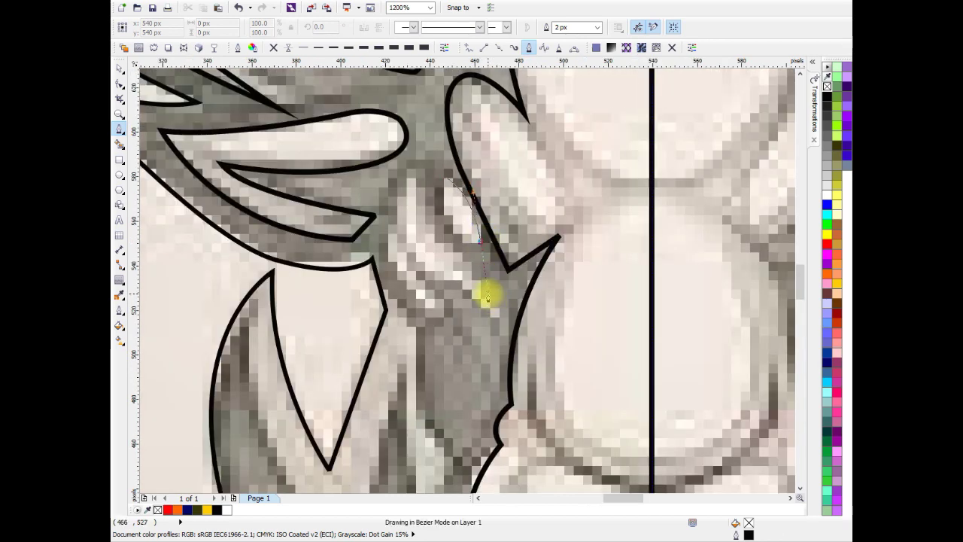
pyautogui.moveTo(479, 241); pyautogui.dragTo(447, 184)
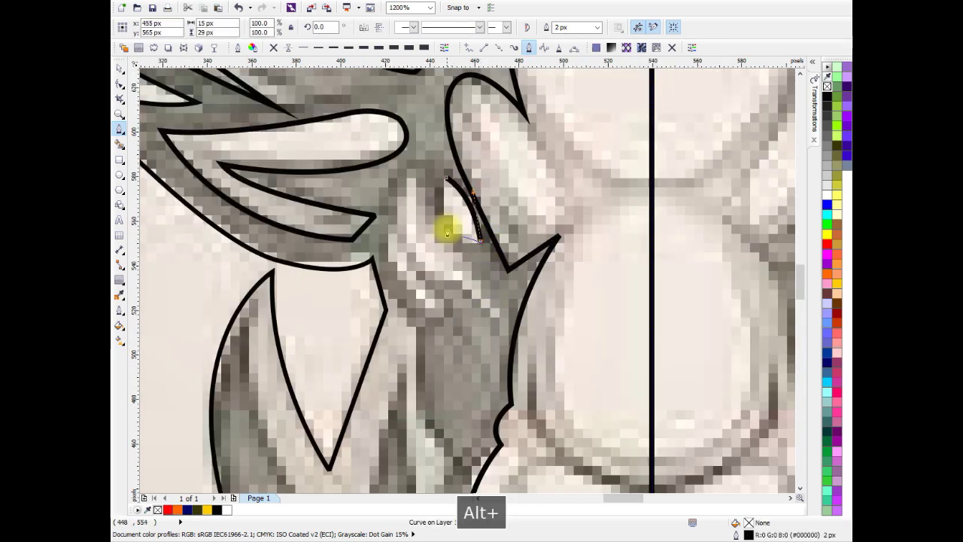
pyautogui.click(447, 180)
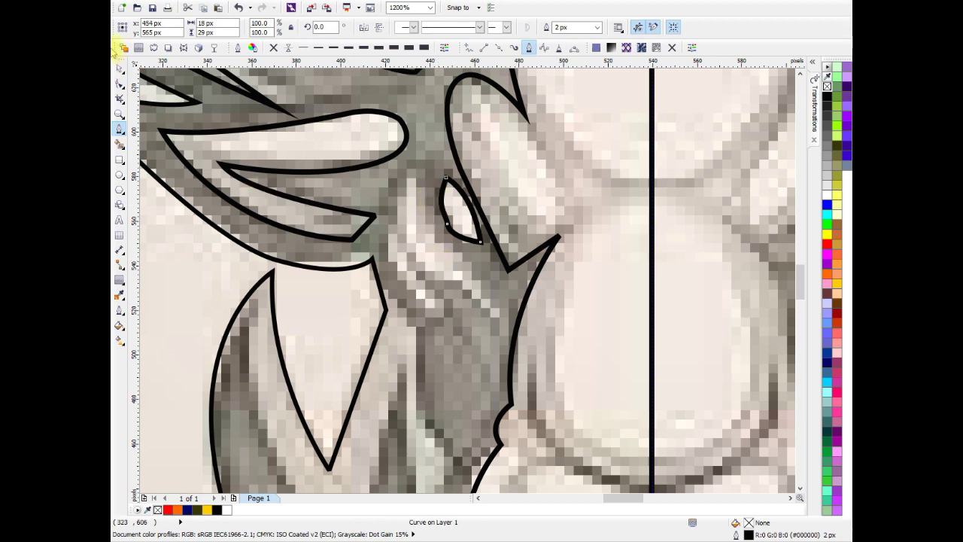
pyautogui.press('F10')
pyautogui.click(448, 222)
pyautogui.press('Delete')
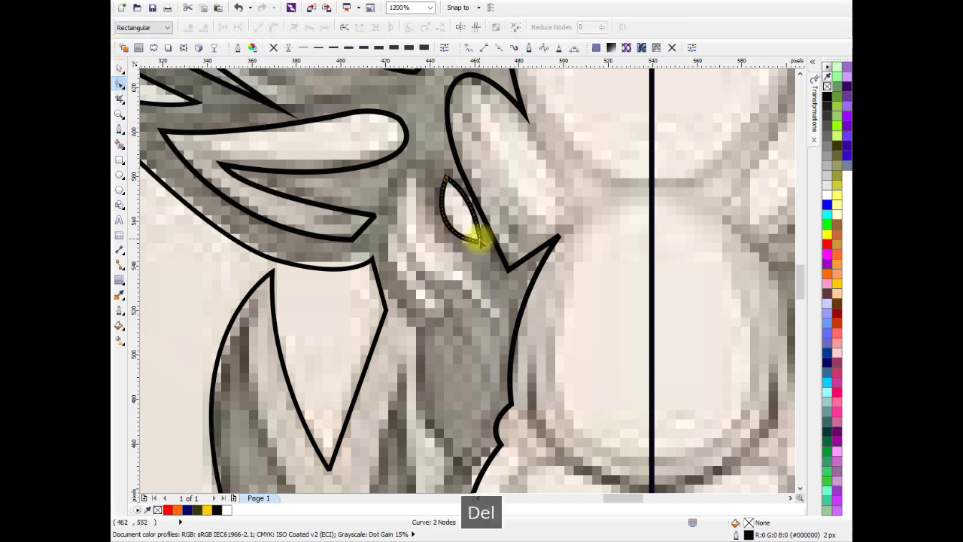
pyautogui.scroll(-1, 480, 242)
pyautogui.scroll(-1, 469, 204)
pyautogui.press('space')
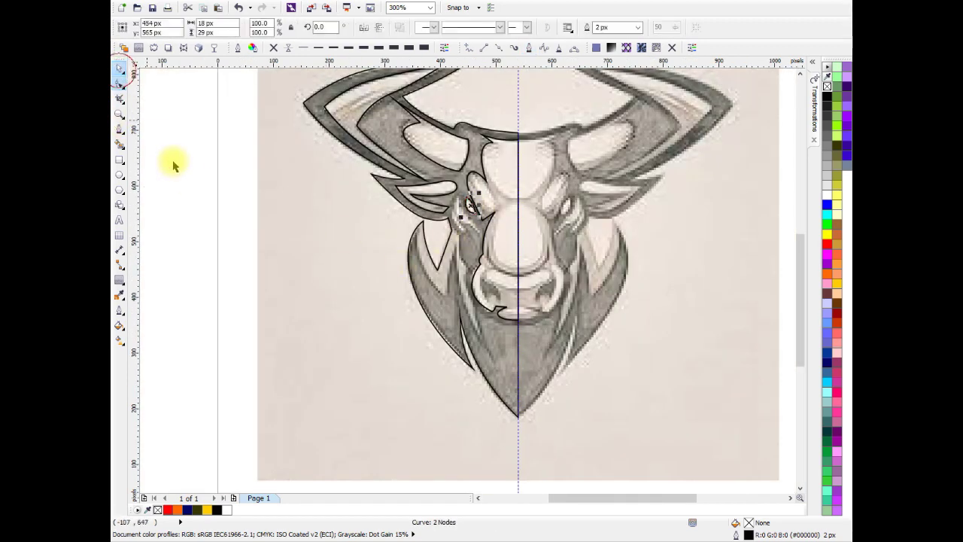
pyautogui.scroll(1, 472, 233)
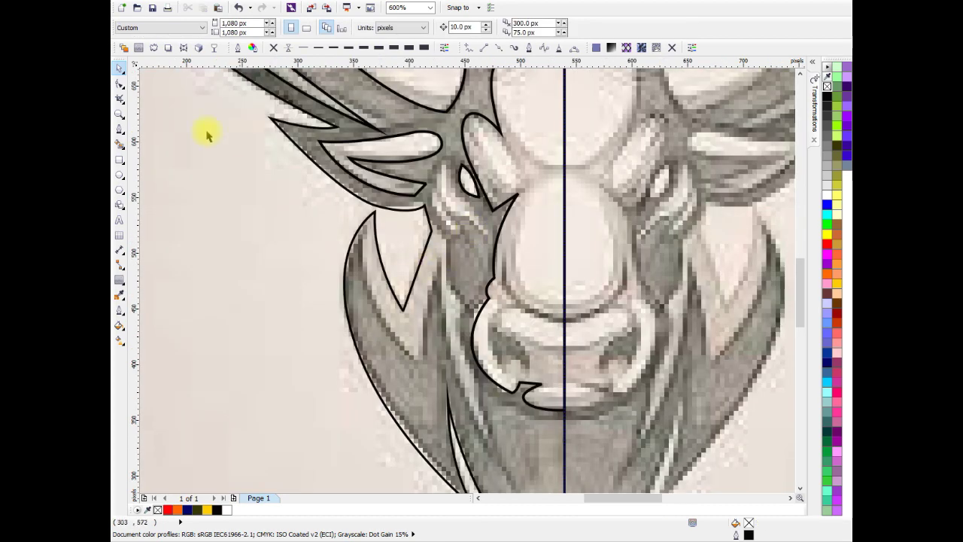
# - Outline the brow piece beside the eye, bending the curve around the eye
pyautogui.click(120, 133)
pyautogui.click(446, 160)
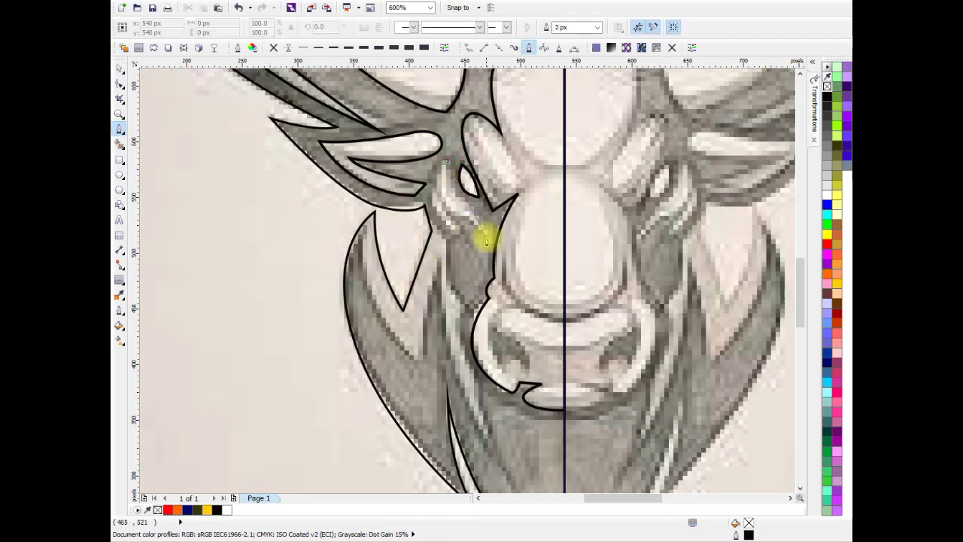
pyautogui.click(486, 233)
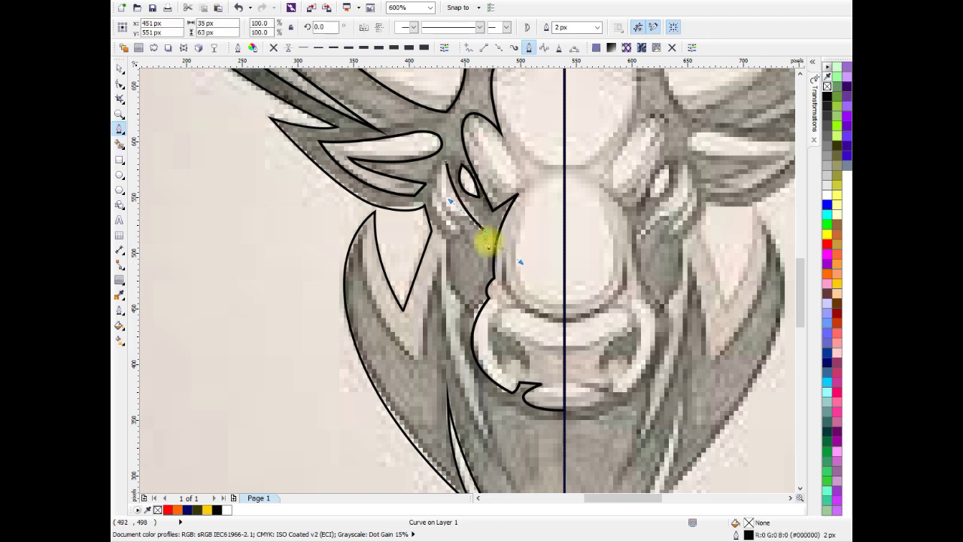
pyautogui.click(475, 232)
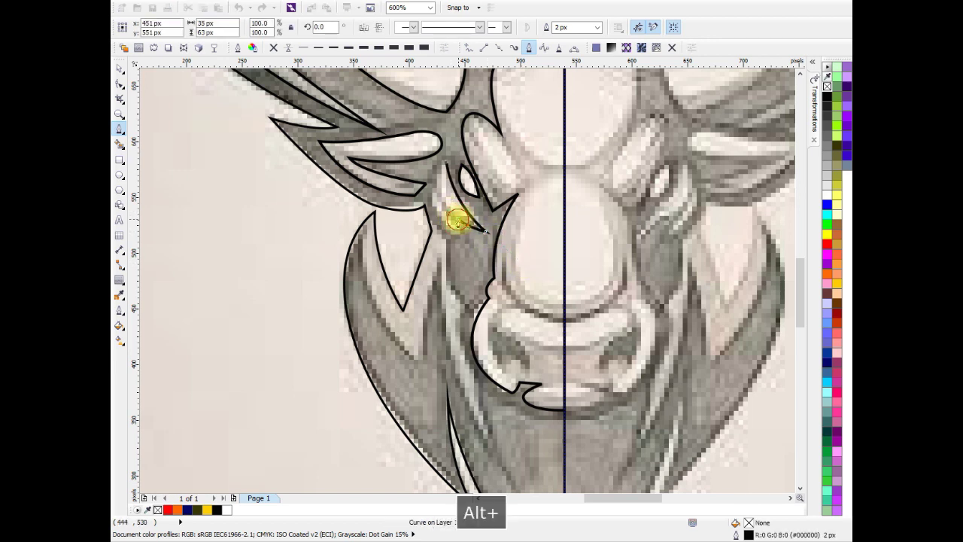
pyautogui.click(425, 210)
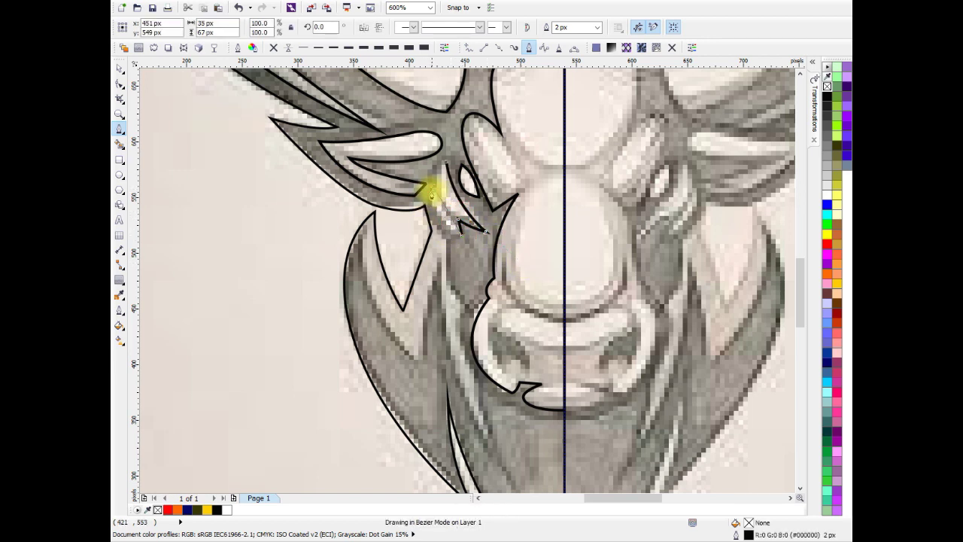
pyautogui.moveTo(431, 194); pyautogui.dragTo(437, 165)
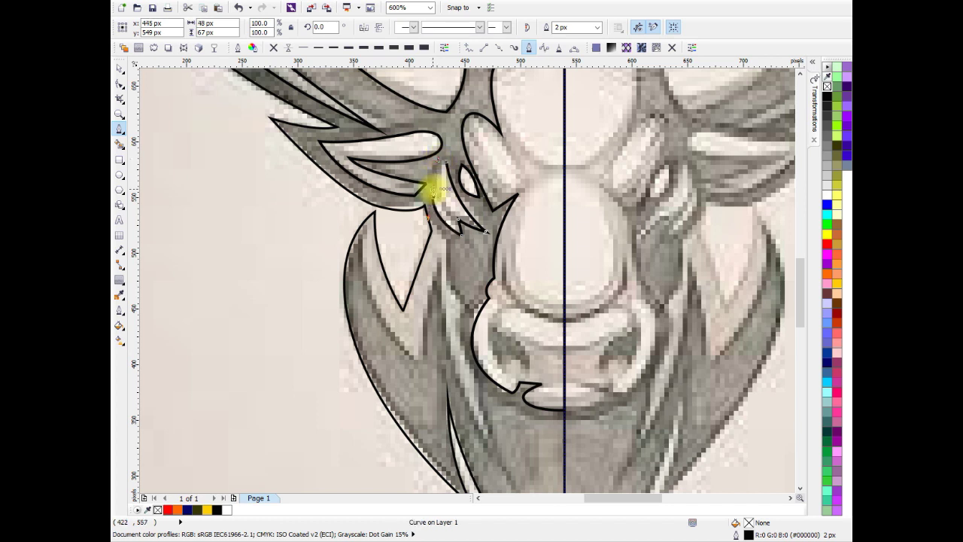
pyautogui.moveTo(438, 165); pyautogui.dragTo(433, 181)
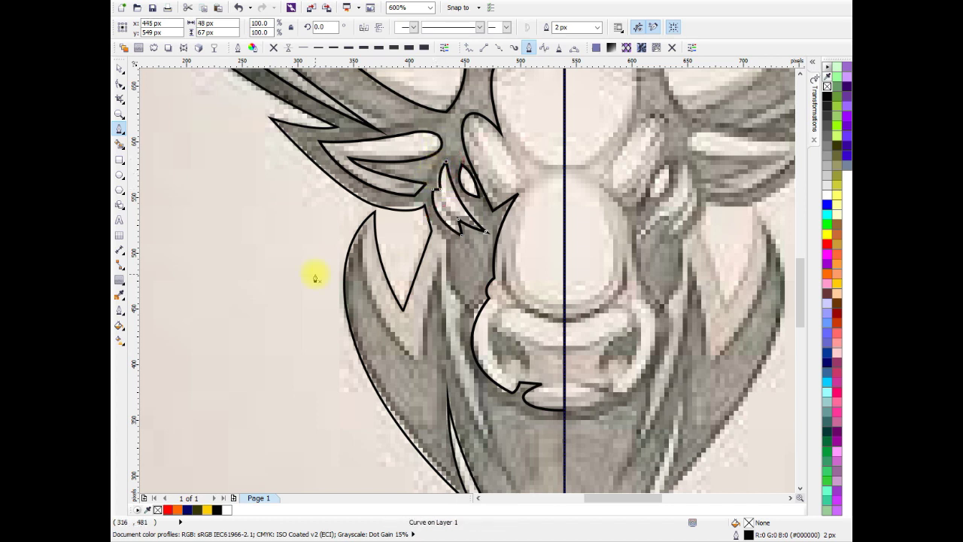
pyautogui.click(121, 69)
pyautogui.scroll(-2, 350, 209)
pyautogui.scroll(-2, 297, 308)
pyautogui.scroll(2, 296, 308)
# - Trace the left cheek edge down toward the chin with curved segments
pyautogui.scroll(2, 387, 193)
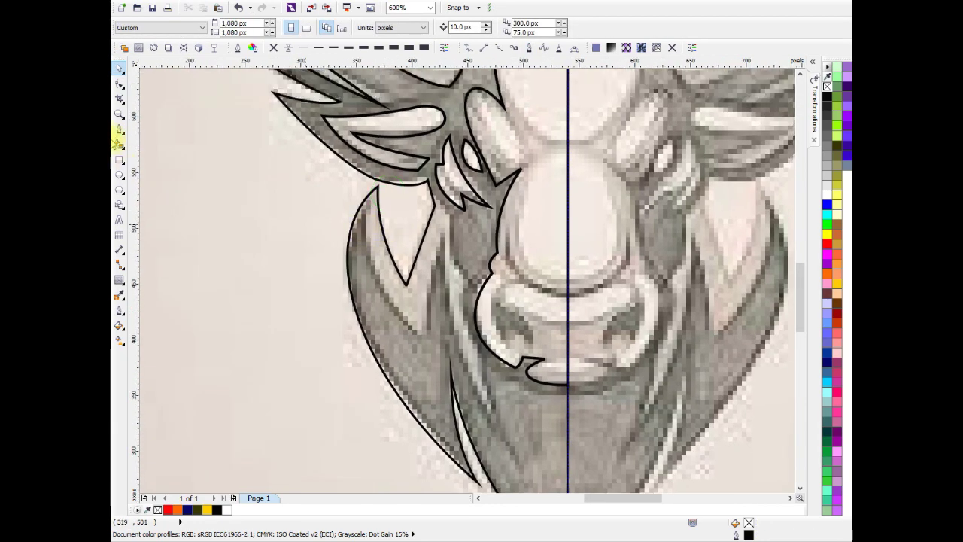
pyautogui.click(119, 131)
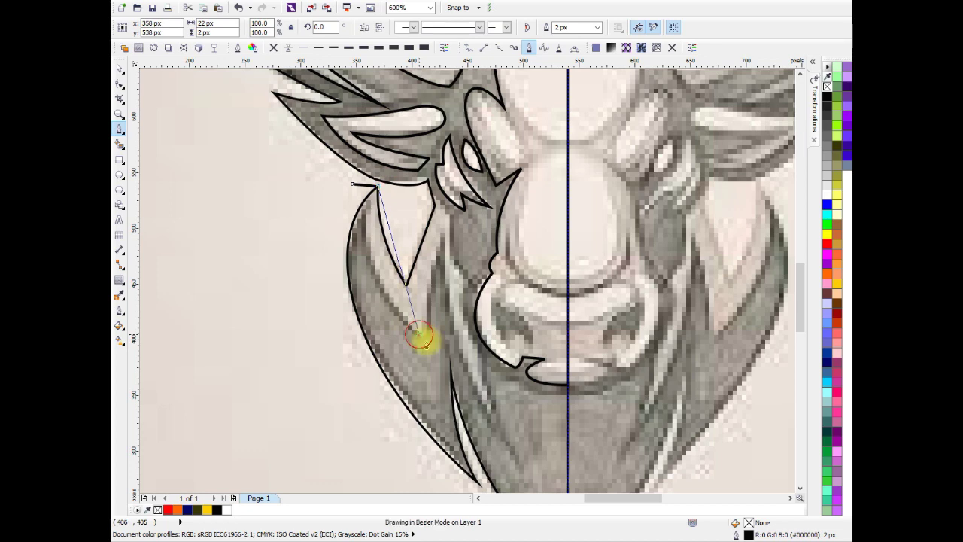
pyautogui.moveTo(419, 333)
pyautogui.mouseDown()
pyautogui.moveTo(513, 420)
pyautogui.moveTo(502, 420)
pyautogui.mouseUp()
pyautogui.click(420, 336)
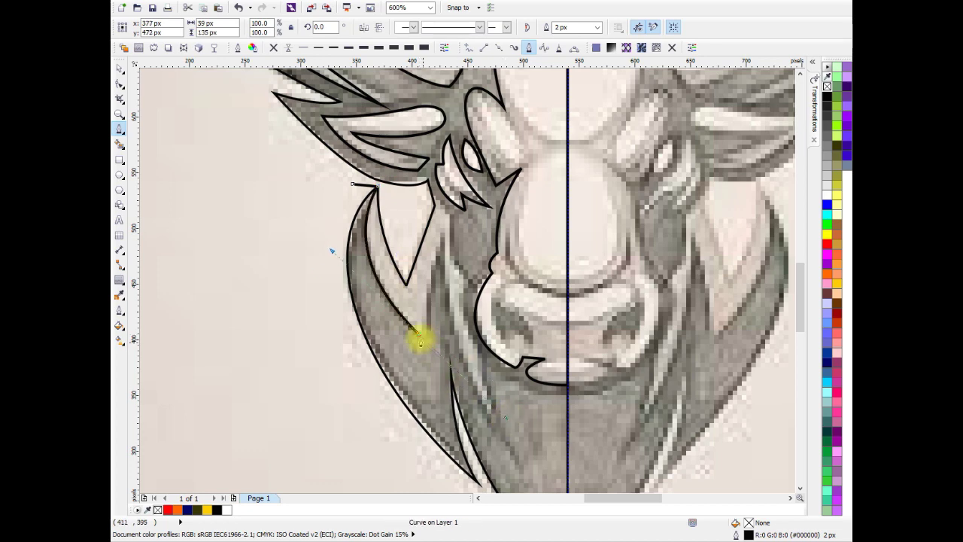
pyautogui.scroll(-1, 441, 225)
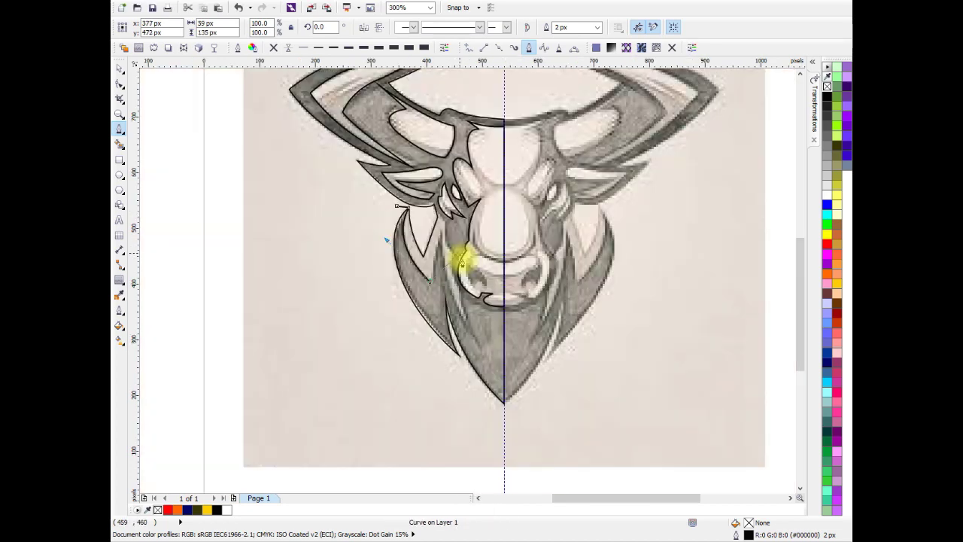
pyautogui.scroll(1, 442, 226)
pyautogui.scroll(-2, 493, 346)
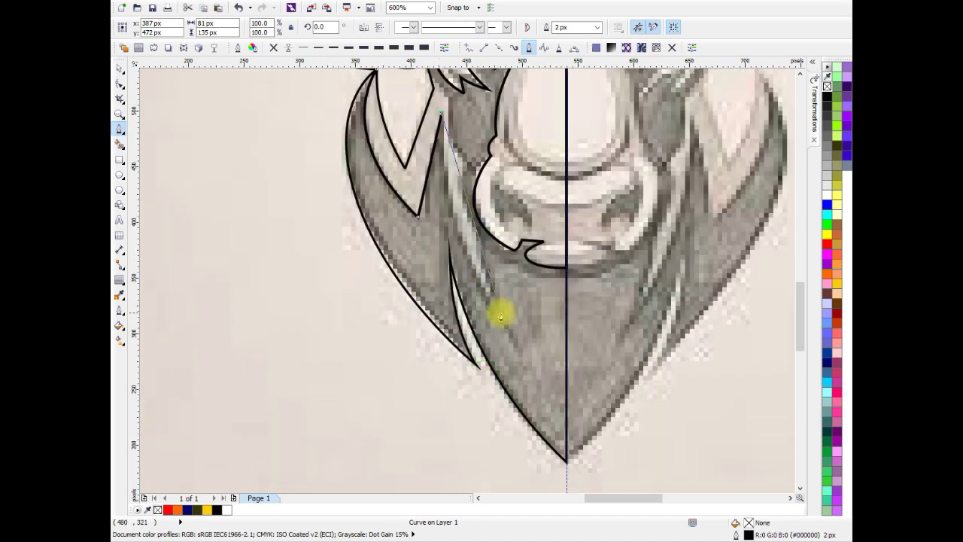
pyautogui.moveTo(487, 304); pyautogui.dragTo(542, 384)
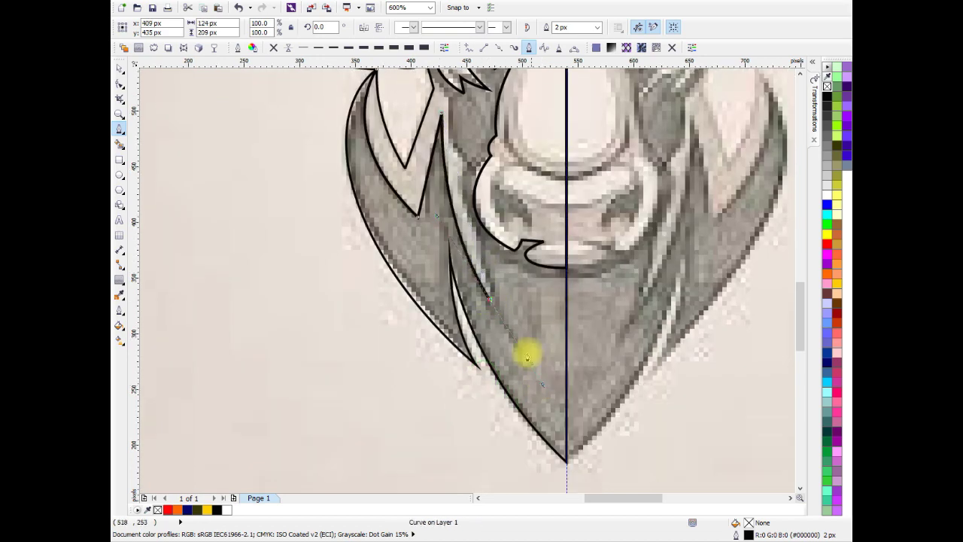
pyautogui.scroll(3, 490, 307)
pyautogui.scroll(3, 469, 263)
pyautogui.scroll(-2, 527, 295)
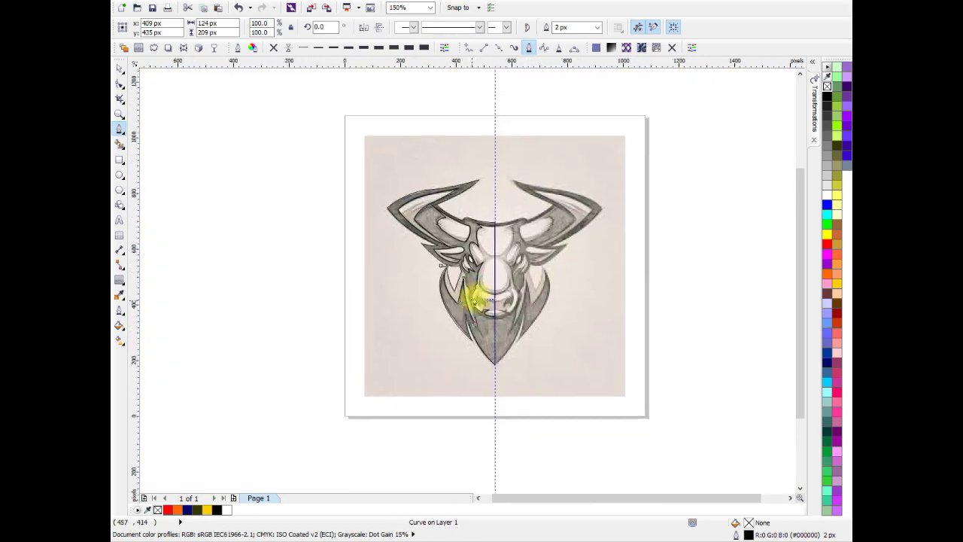
pyautogui.scroll(1, 458, 288)
pyautogui.scroll(1, 457, 288)
pyautogui.scroll(1, 456, 286)
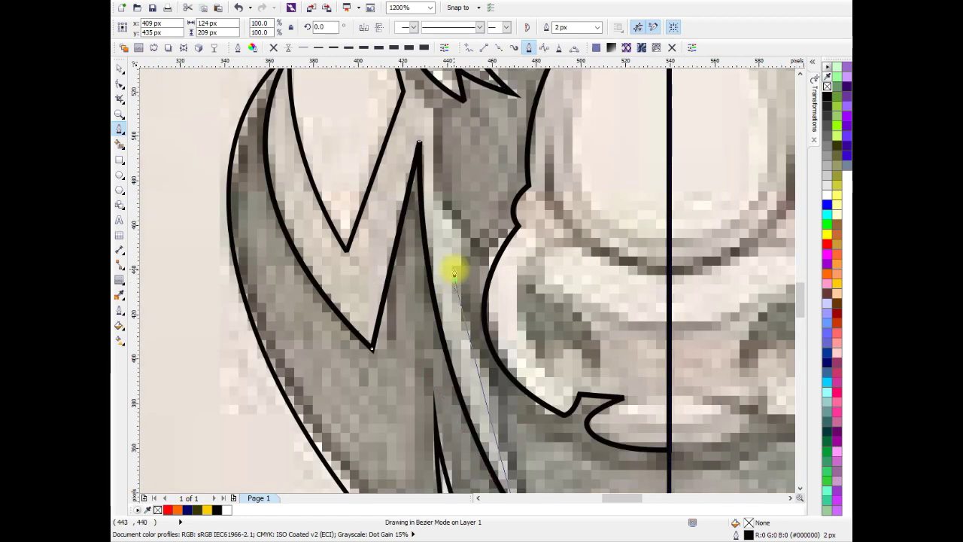
pyautogui.click(454, 277)
pyautogui.press('space')
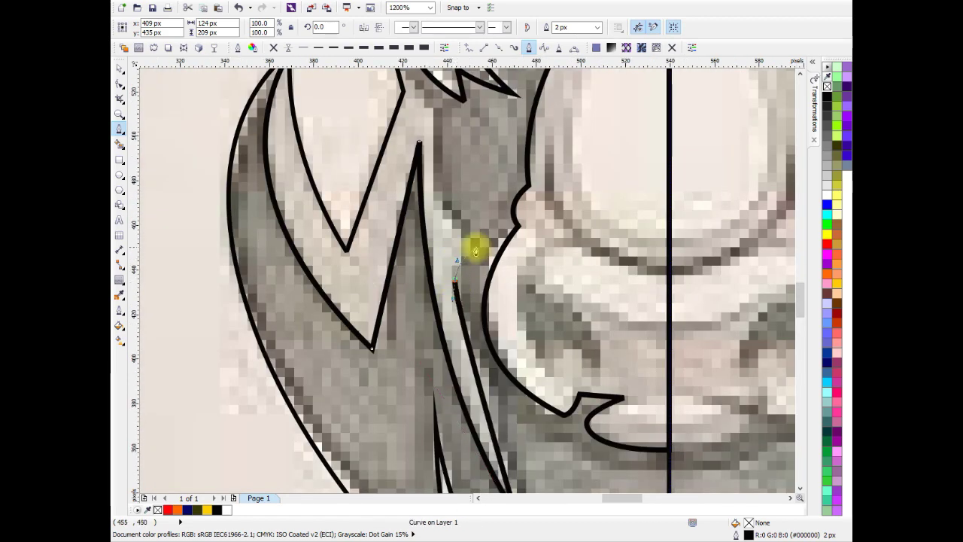
# - Extend the cheek outline up its inner edge to join under the brow
pyautogui.scroll(-2, 476, 249)
pyautogui.scroll(1, 482, 301)
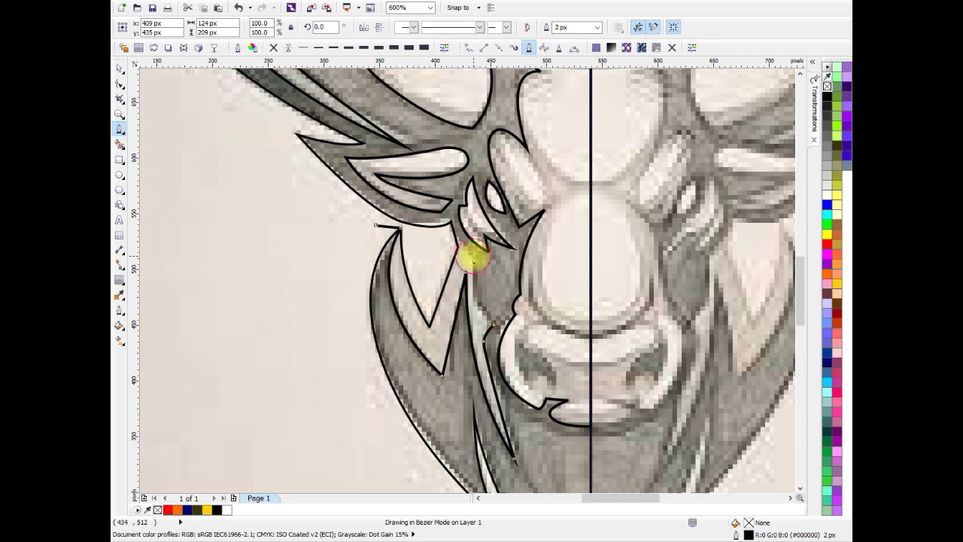
pyautogui.click(473, 258)
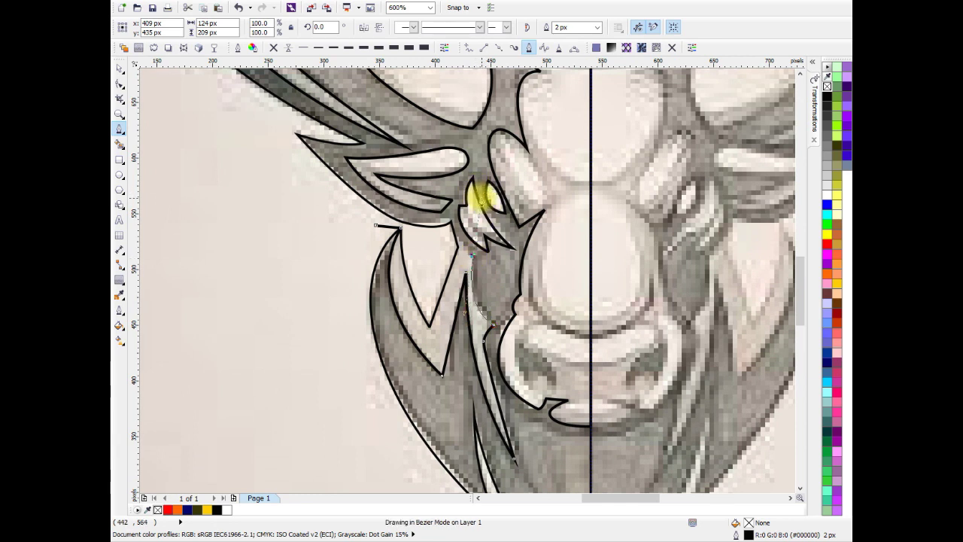
pyautogui.click(450, 235)
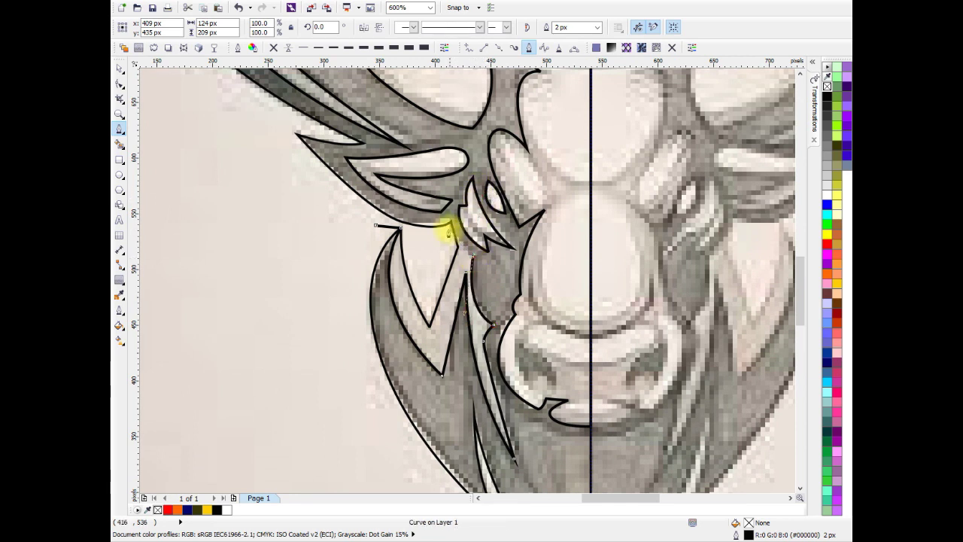
pyautogui.click(447, 229)
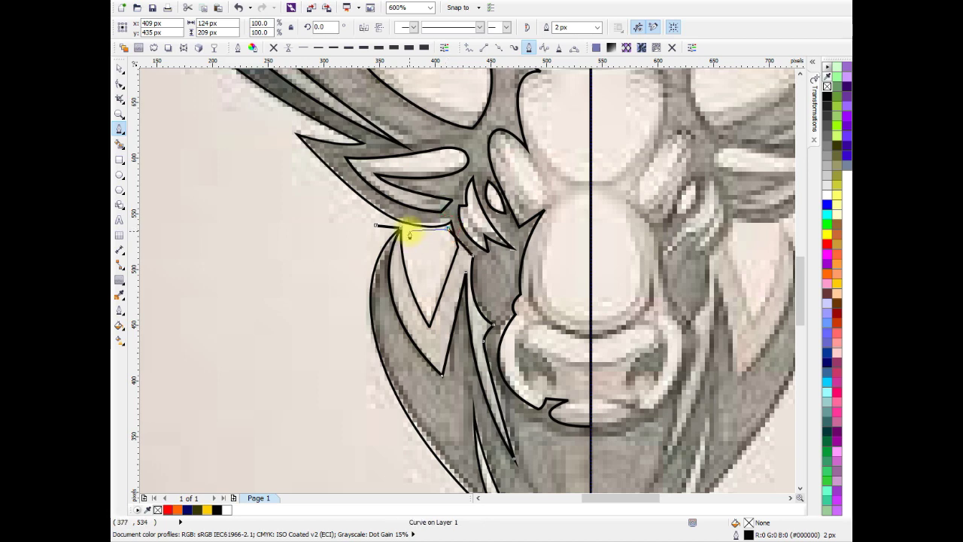
pyautogui.scroll(1, 410, 234)
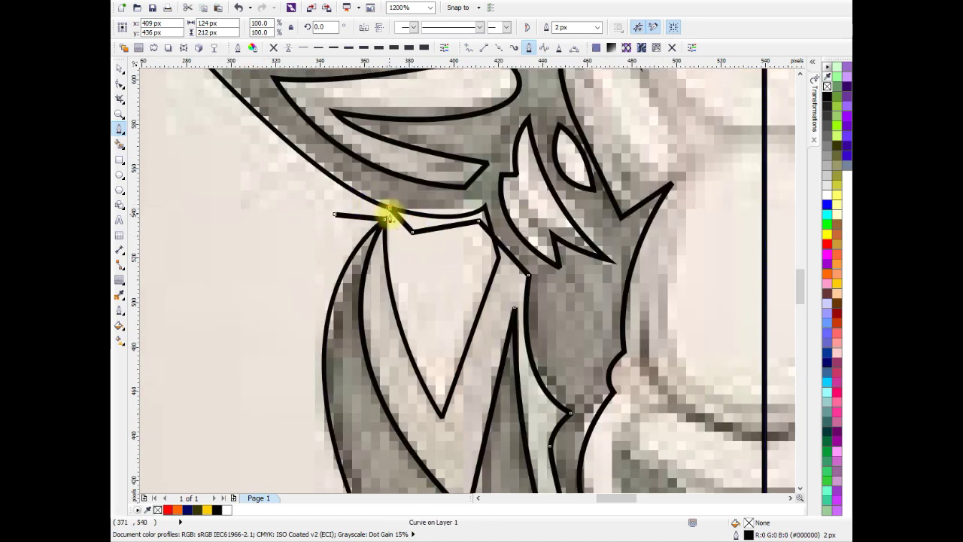
# - Undo the bad last segment and delete the stray spike node from the cheek curve
pyautogui.hotkey('ctrl', 'z')
pyautogui.scroll(1, 390, 220)
pyautogui.scroll(1, 391, 216)
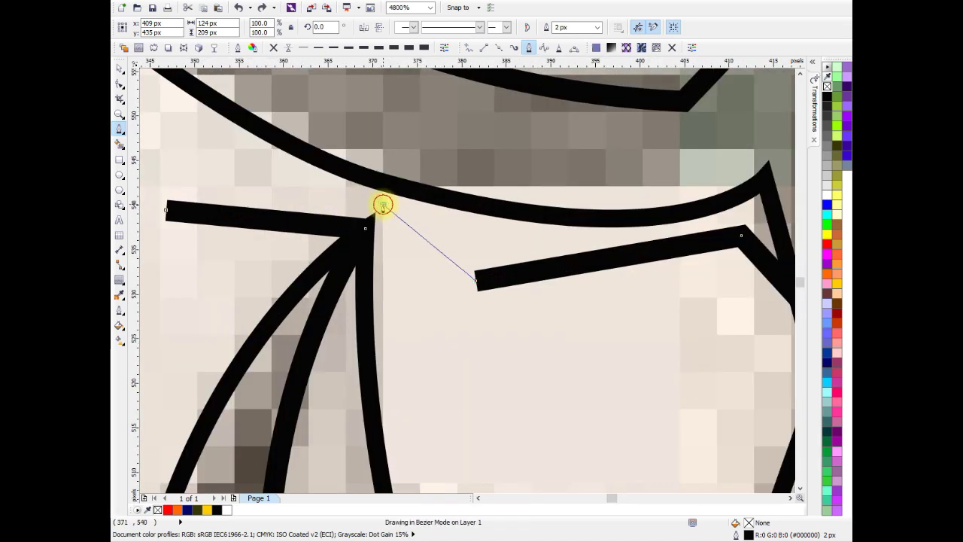
pyautogui.scroll(-1, 383, 204)
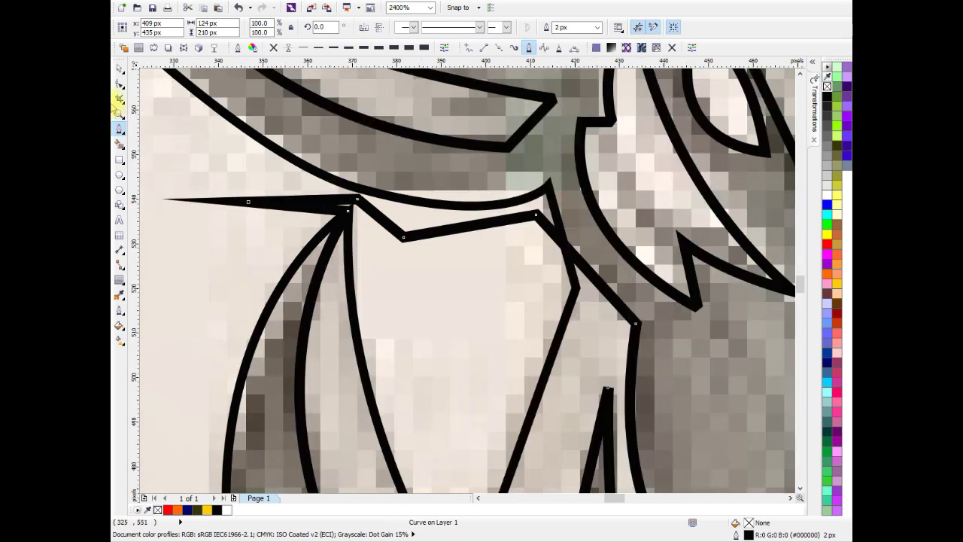
pyautogui.click(119, 84)
pyautogui.press('Delete')
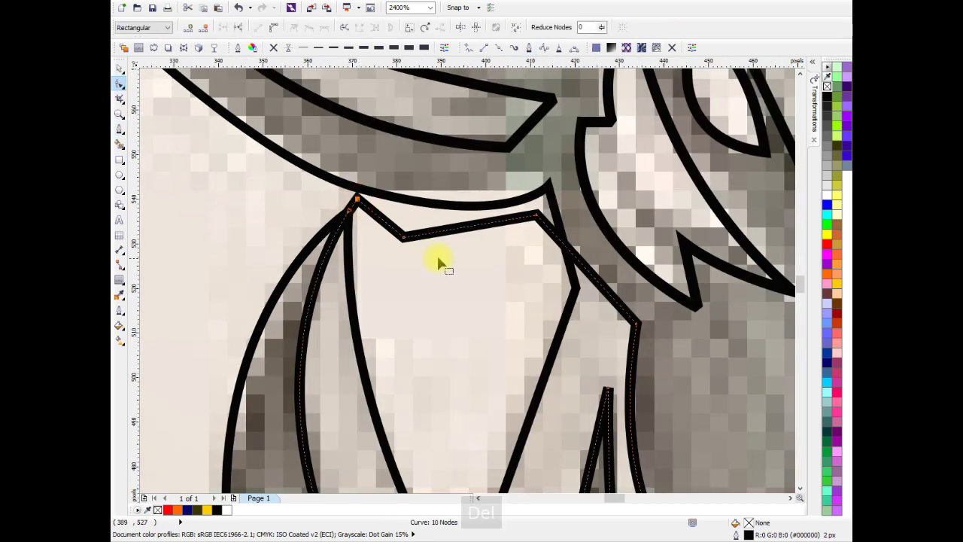
pyautogui.scroll(-2, 437, 255)
pyautogui.click(118, 69)
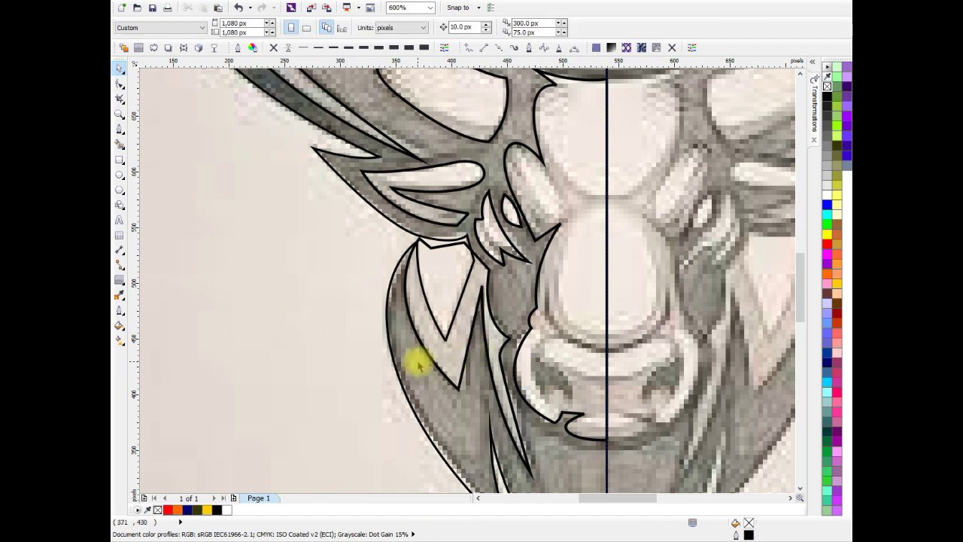
# - Trim the cheek outline against the face piece and move the scrap left of the sketch
pyautogui.keyDown('shift'); pyautogui.click(415, 354); pyautogui.keyUp('shift')
pyautogui.click(499, 26)
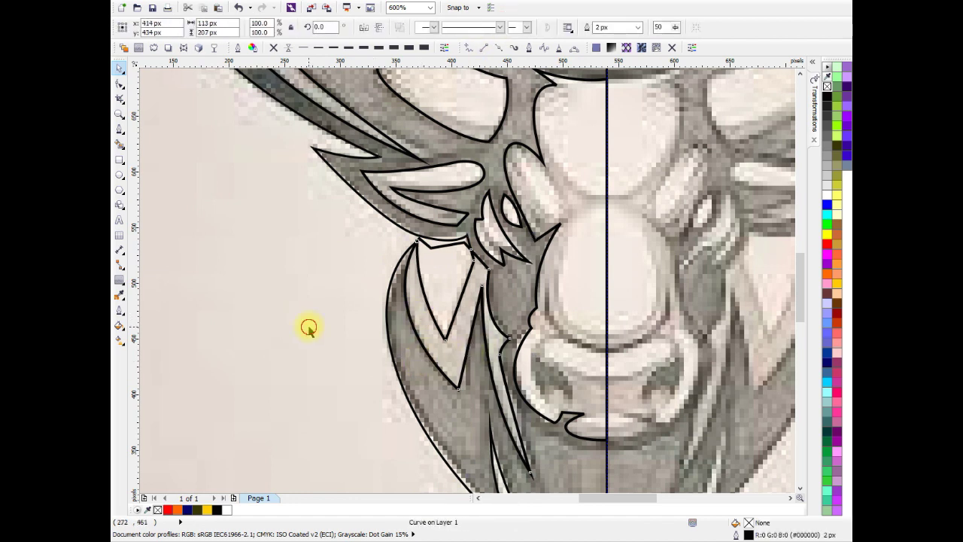
pyautogui.moveTo(441, 269); pyautogui.dragTo(271, 293)
# - Test fills: white on the middle spike piece, black on the face piece
pyautogui.click(450, 350)
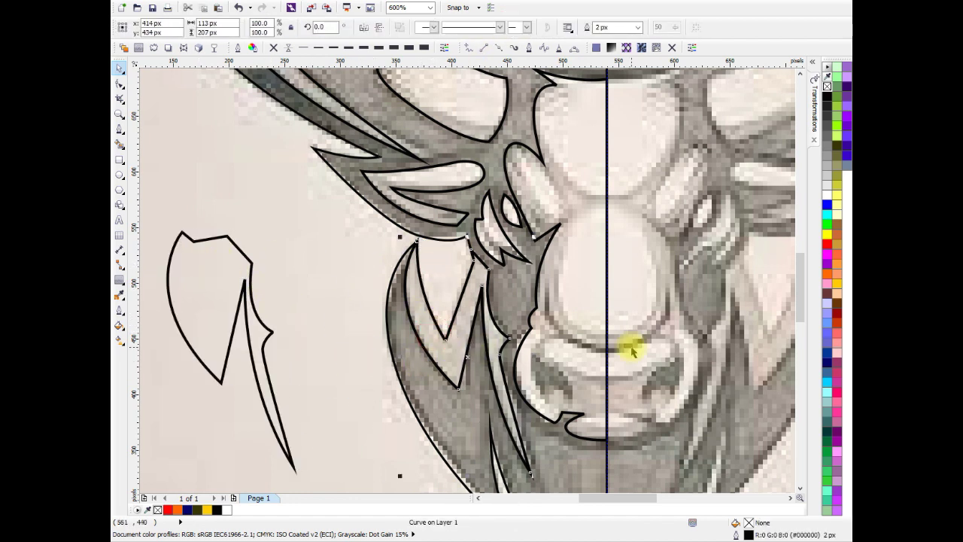
pyautogui.click(828, 194)
pyautogui.scroll(-2, 376, 301)
pyautogui.click(429, 316)
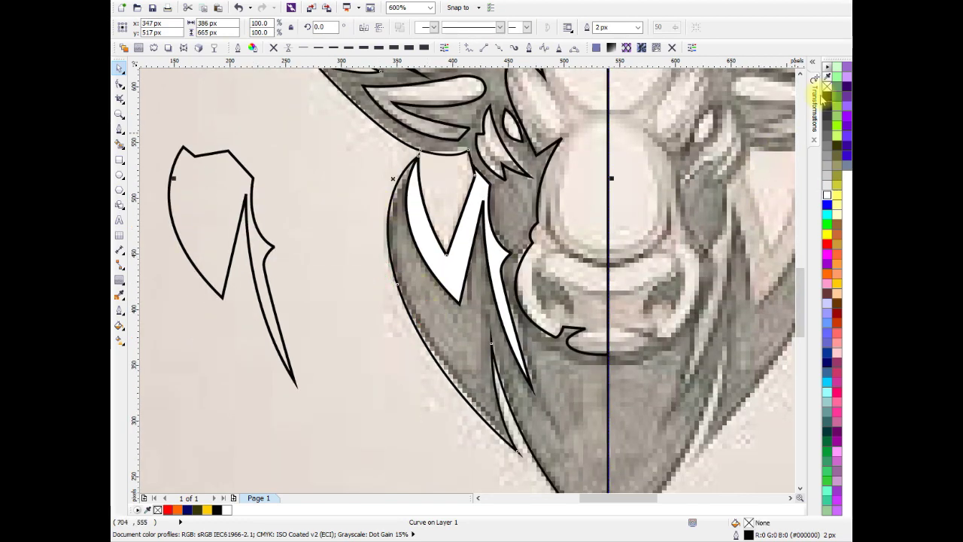
pyautogui.click(827, 96)
pyautogui.scroll(-2, 399, 214)
pyautogui.scroll(-1, 394, 211)
pyautogui.scroll(-1, 402, 216)
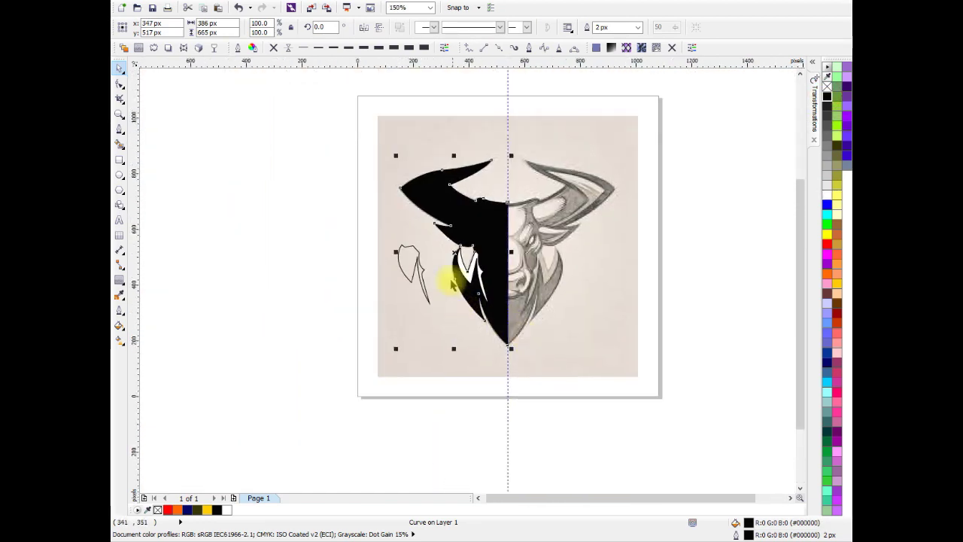
# - Set fill to None on all traced face pieces so they stay outlines
pyautogui.click(489, 235)
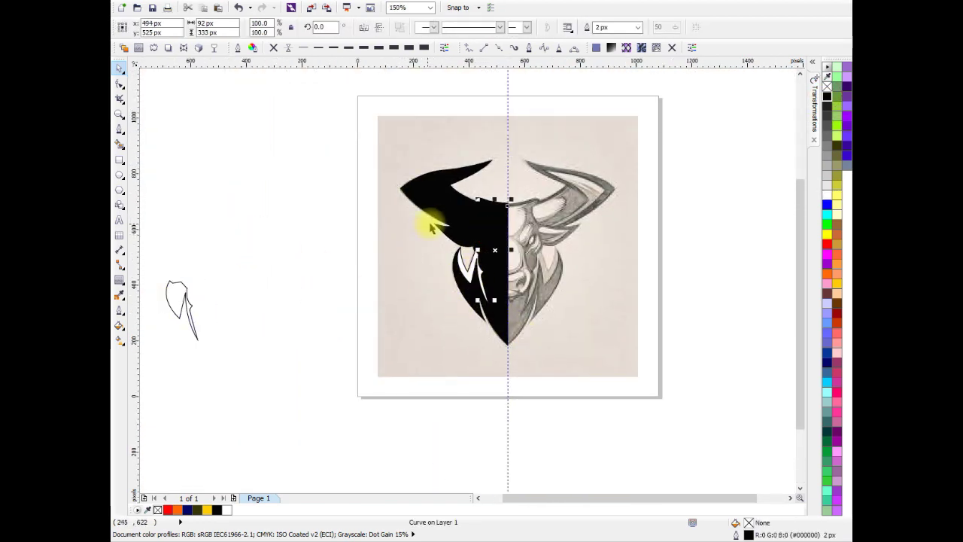
pyautogui.moveTo(359, 116); pyautogui.dragTo(527, 353)
pyautogui.click(828, 86)
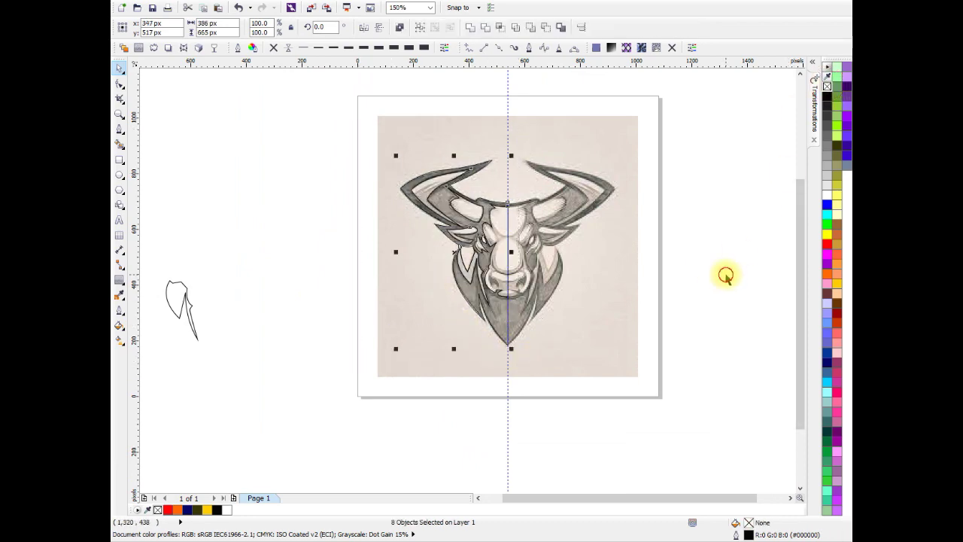
pyautogui.click(726, 275)
pyautogui.scroll(4, 505, 228)
pyautogui.scroll(-2, 467, 197)
# - Trace the muzzle curve from the nose's left edge across and along the muzzle
pyautogui.scroll(2, 484, 309)
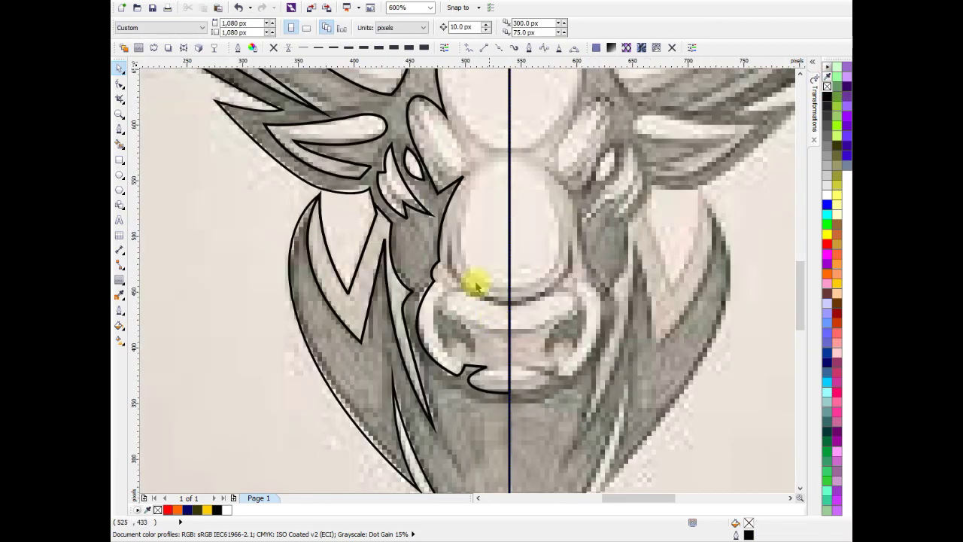
pyautogui.click(119, 136)
pyautogui.click(439, 282)
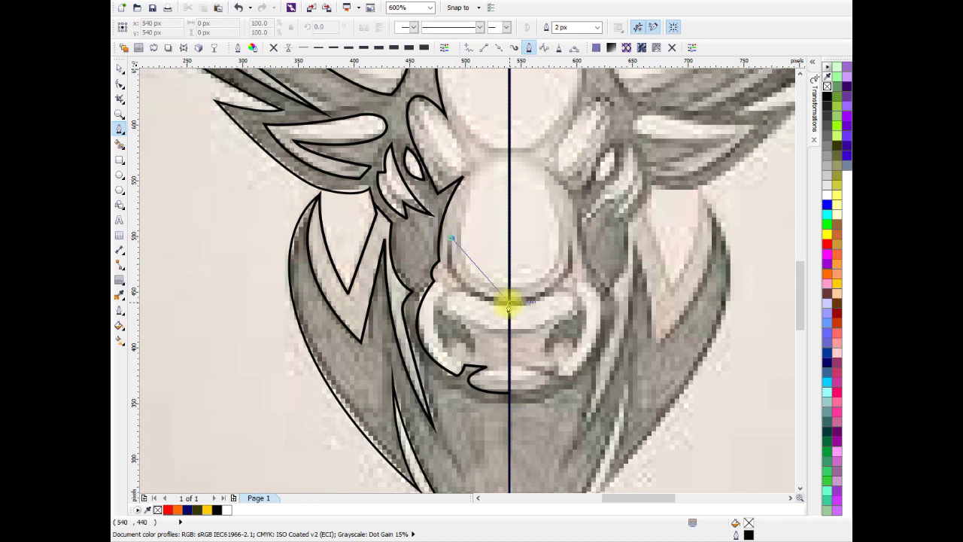
pyautogui.moveTo(509, 302); pyautogui.dragTo(580, 326)
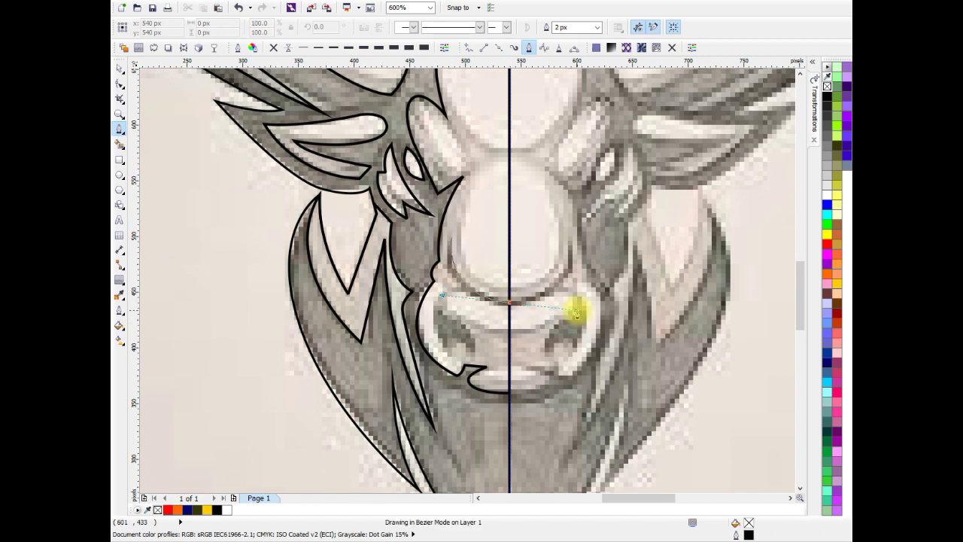
pyautogui.moveTo(576, 315); pyautogui.dragTo(576, 312)
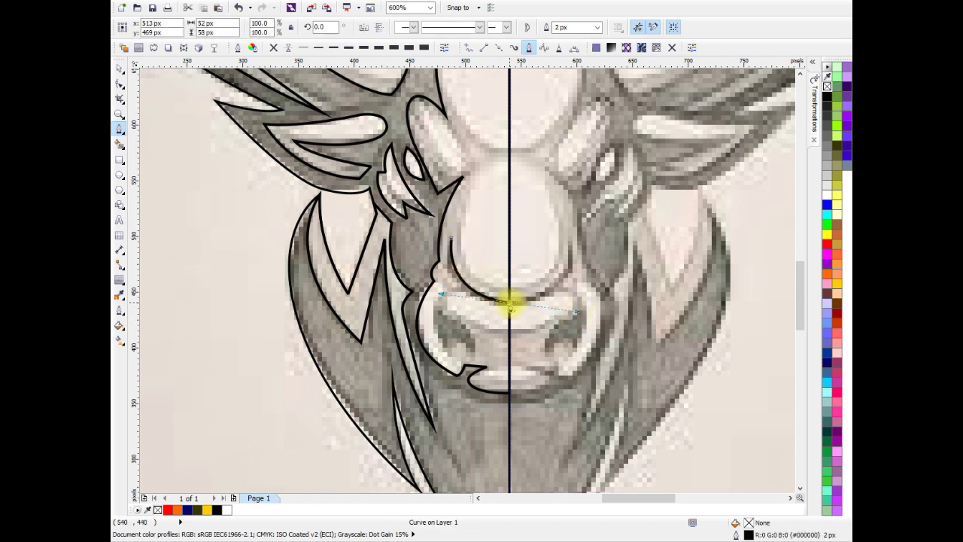
pyautogui.click(450, 239)
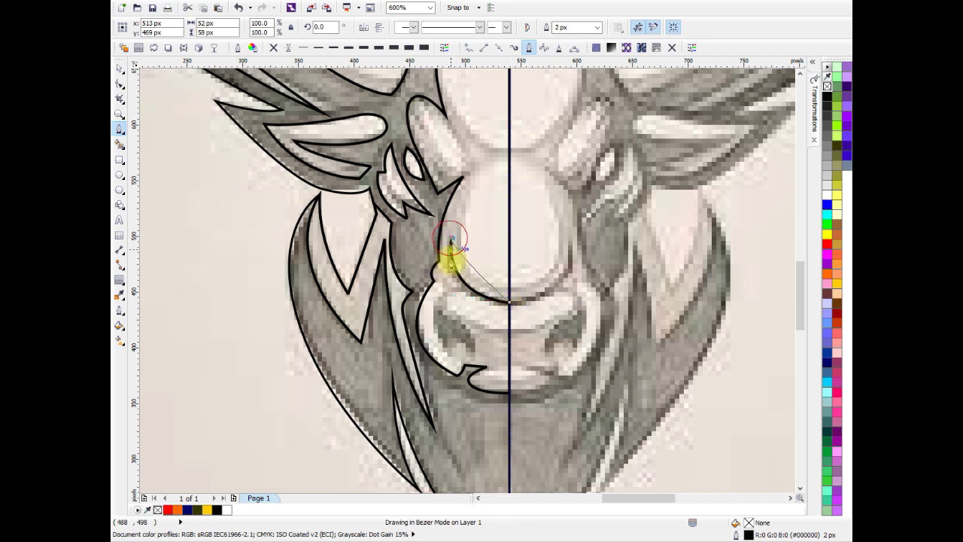
pyautogui.moveTo(437, 319); pyautogui.dragTo(436, 322)
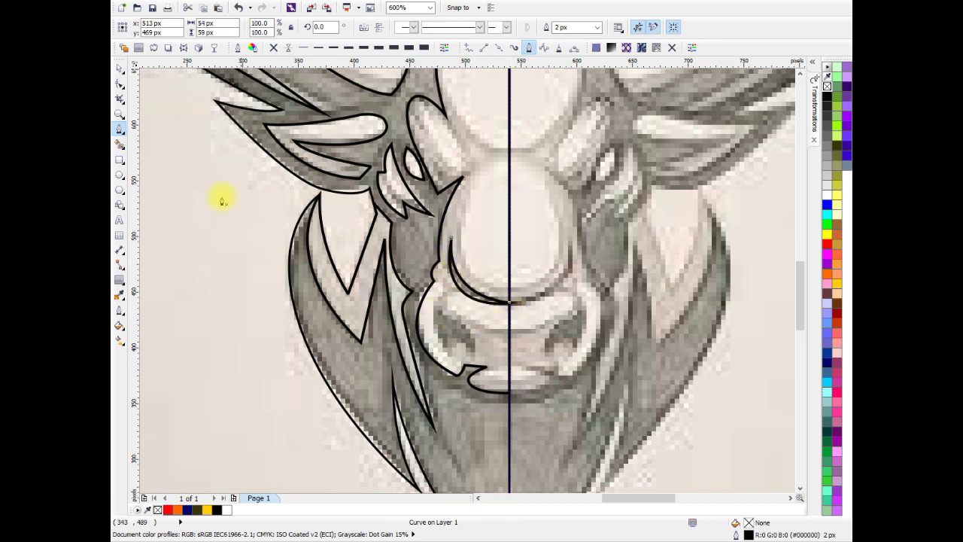
pyautogui.click(119, 72)
pyautogui.click(519, 338)
# - Reshape the muzzle curve's nodes with the Shape tool to match the sketch
pyautogui.click(509, 304)
pyautogui.press('F10')
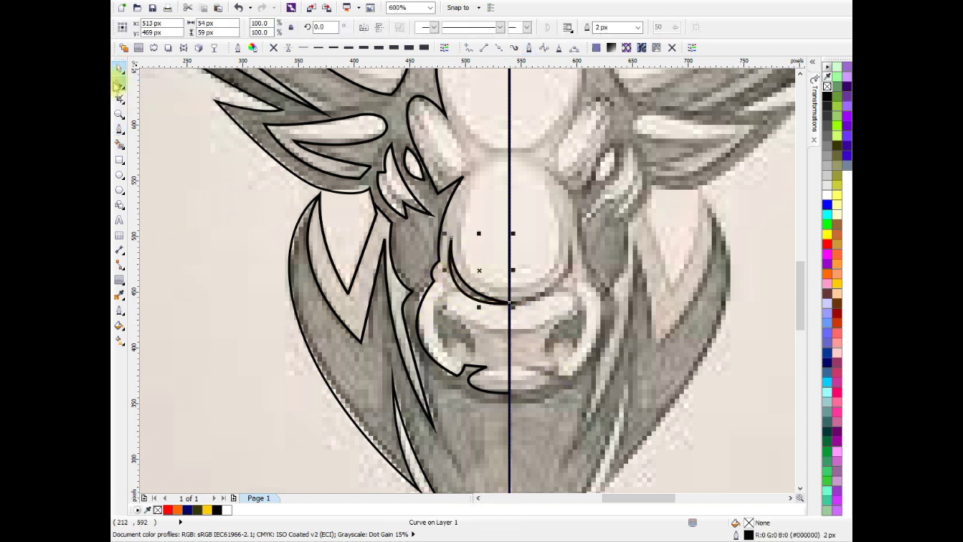
pyautogui.moveTo(443, 297)
pyautogui.mouseDown()
pyautogui.moveTo(458, 310)
pyautogui.moveTo(429, 316)
pyautogui.mouseUp()
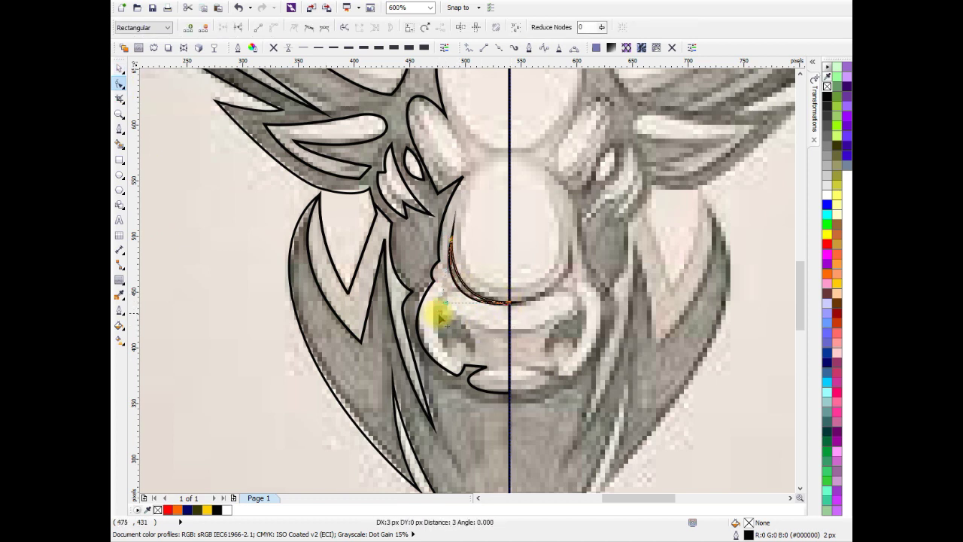
pyautogui.click(119, 67)
pyautogui.click(171, 202)
pyautogui.scroll(-1, 364, 276)
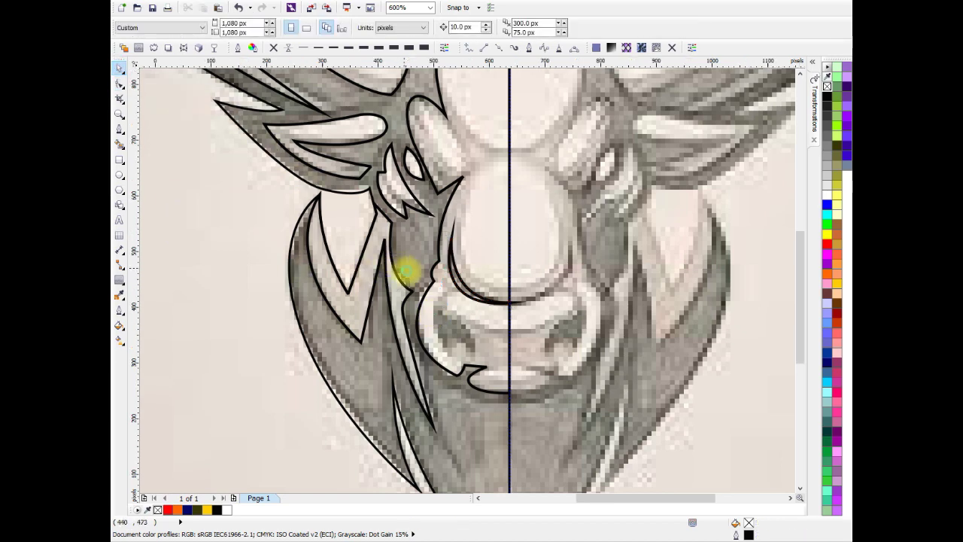
pyautogui.scroll(-1, 409, 273)
pyautogui.scroll(2, 430, 301)
# - Draw the left nostril outline curving toward the nose centre
pyautogui.click(119, 128)
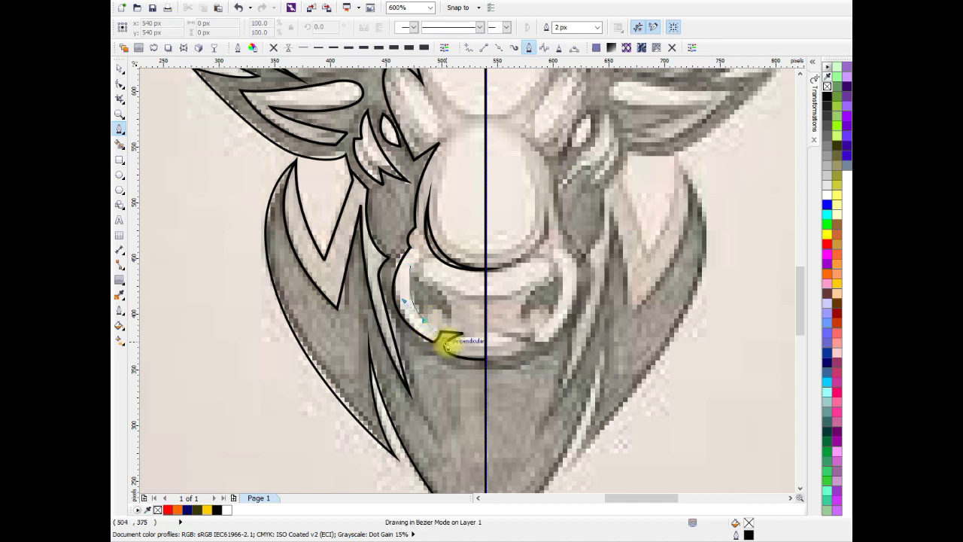
pyautogui.click(425, 319)
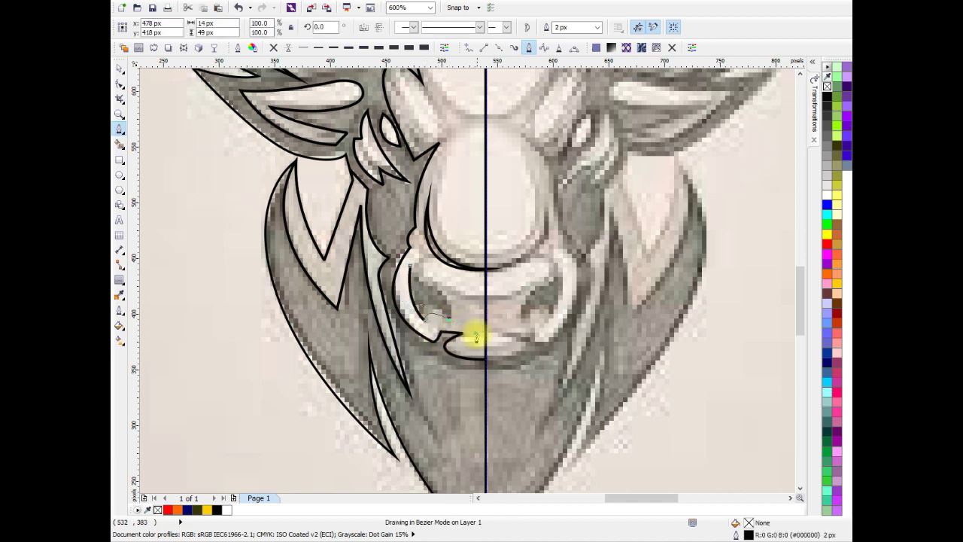
pyautogui.moveTo(450, 316); pyautogui.dragTo(444, 284)
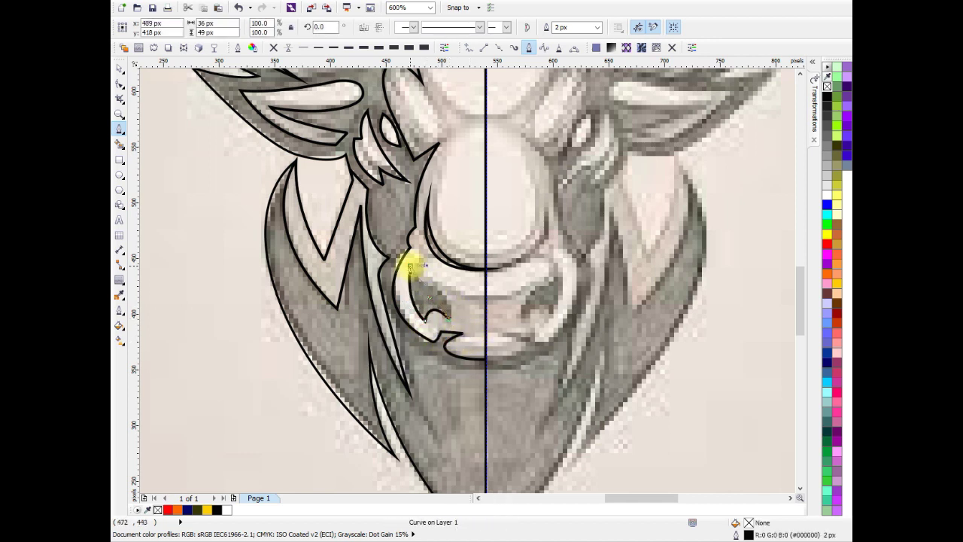
pyautogui.press('Escape')
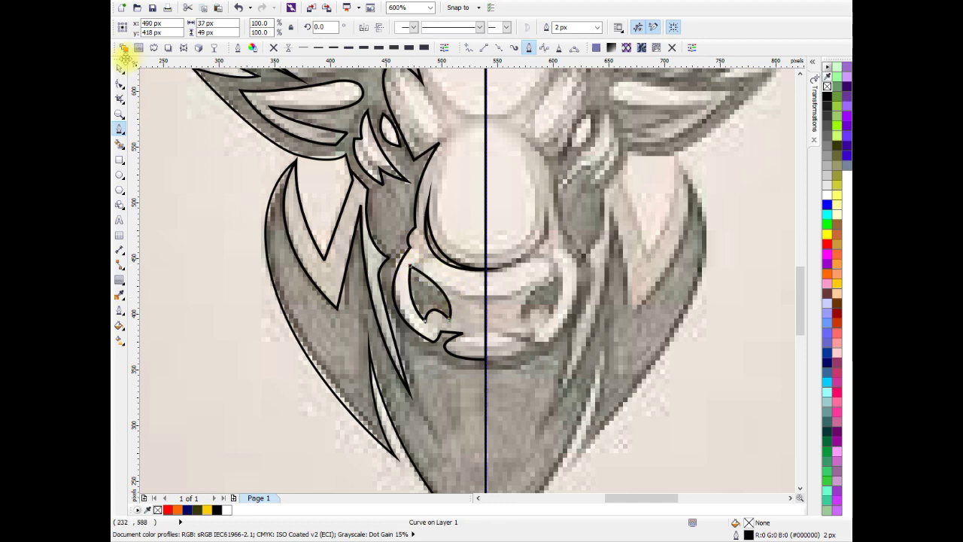
pyautogui.click(119, 67)
pyautogui.scroll(-1, 269, 294)
pyautogui.scroll(-1, 339, 326)
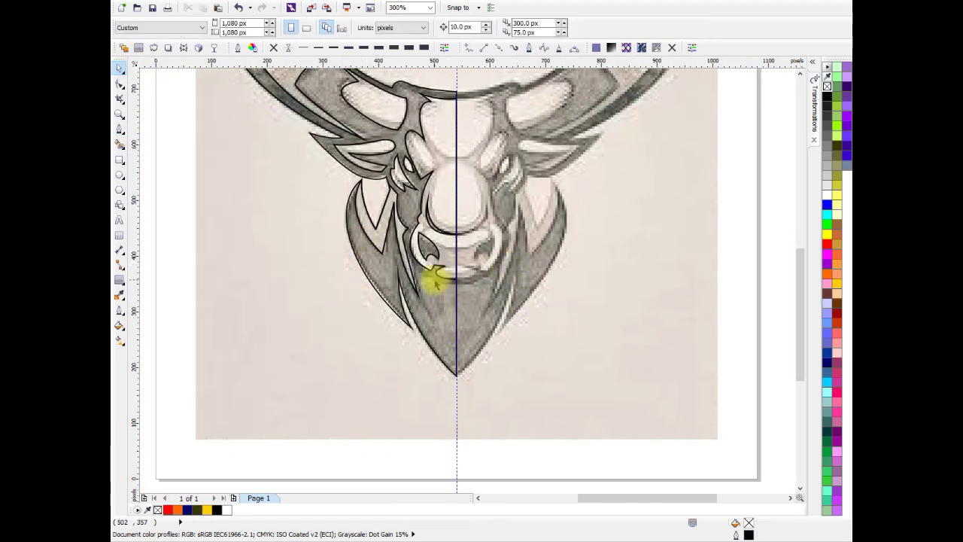
pyautogui.scroll(1, 435, 282)
pyautogui.scroll(-1, 488, 281)
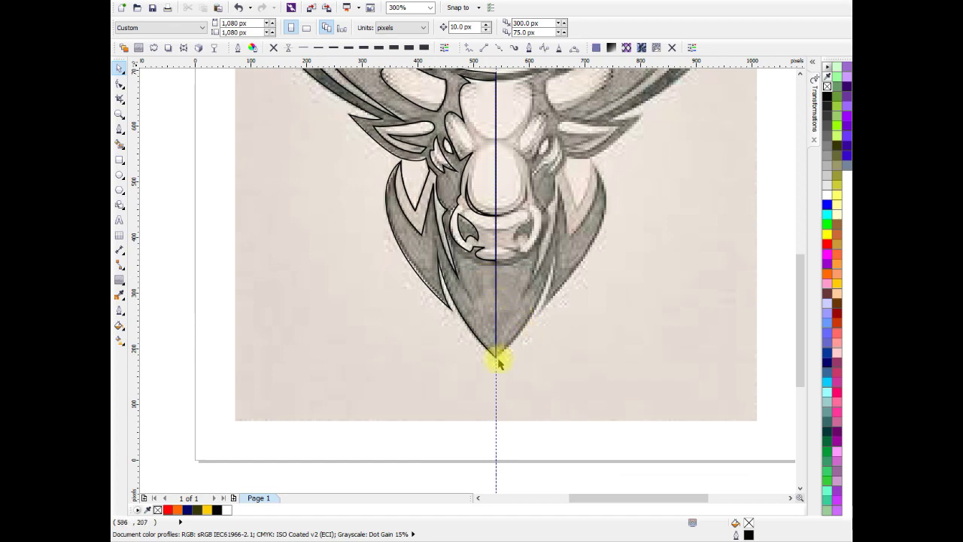
pyautogui.scroll(-1, 598, 291)
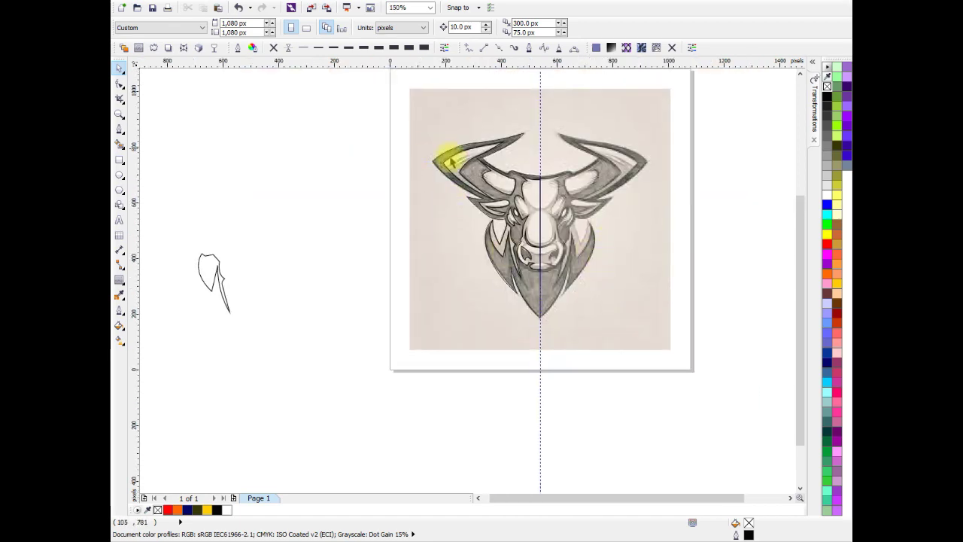
pyautogui.moveTo(602, 252); pyautogui.dragTo(504, 261)
pyautogui.scroll(1, 486, 243)
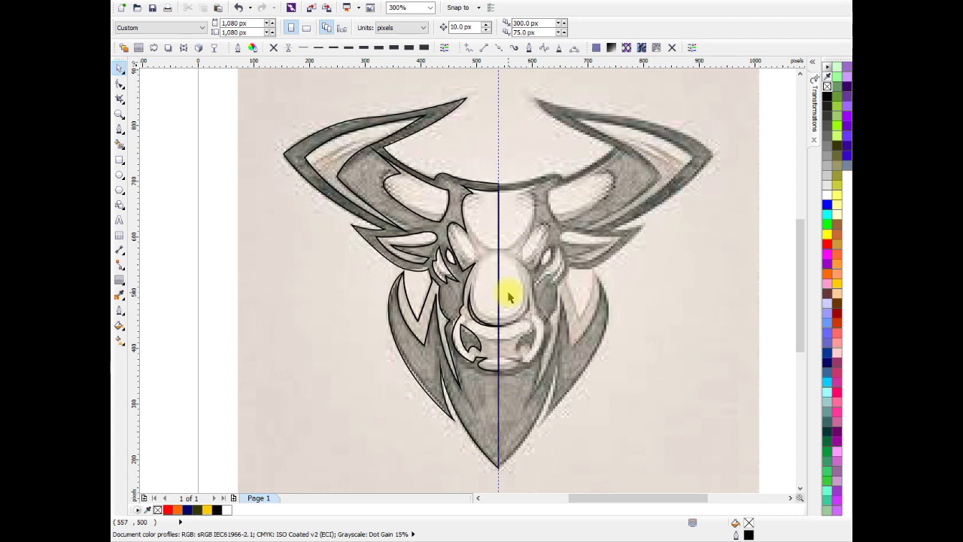
pyautogui.scroll(-1, 465, 245)
pyautogui.moveTo(426, 251); pyautogui.dragTo(494, 263)
# - Move the marquee-selected traced outlines left off the sketch onto the empty canvas
pyautogui.click(494, 263)
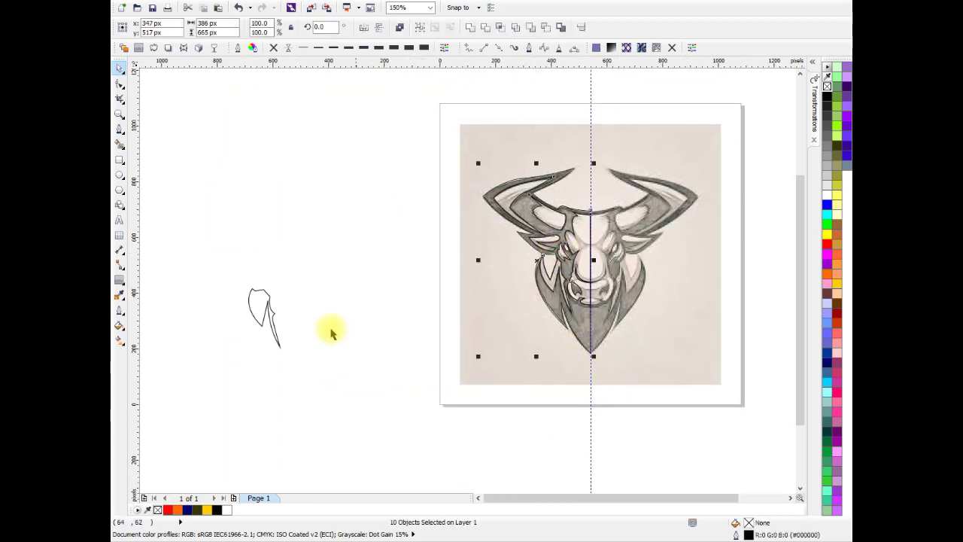
pyautogui.click(389, 329)
pyautogui.press('Delete')
pyautogui.moveTo(493, 140); pyautogui.dragTo(632, 398)
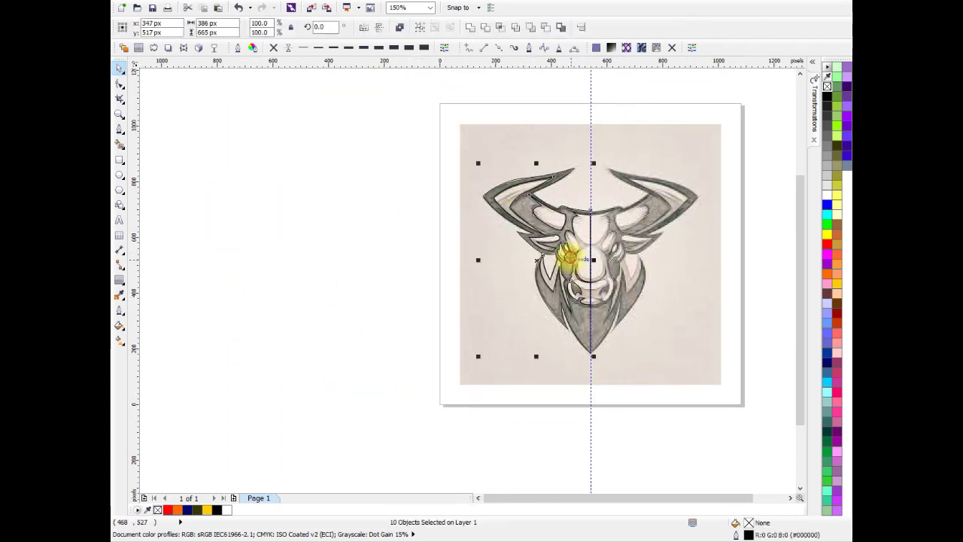
pyautogui.moveTo(565, 258); pyautogui.dragTo(295, 262)
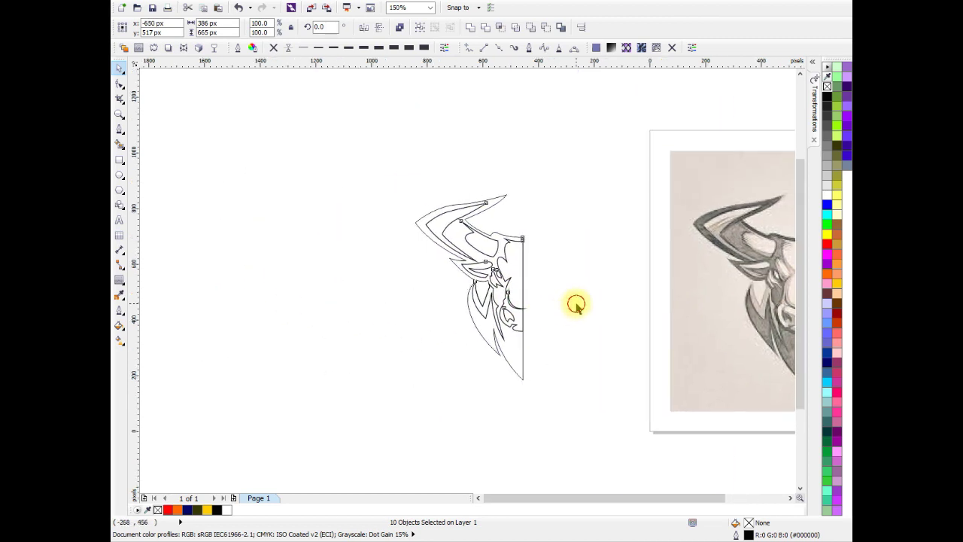
pyautogui.click(577, 304)
pyautogui.scroll(1, 531, 300)
pyautogui.scroll(2, 546, 309)
# - Select the outer and inner horn shapes plus the inner face and cheek curves
pyautogui.click(524, 292)
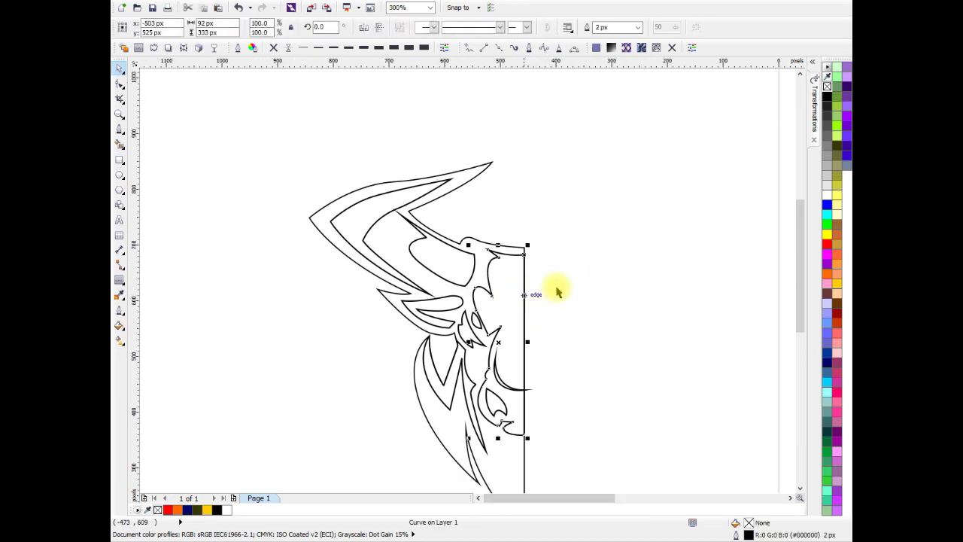
pyautogui.click(569, 296)
pyautogui.click(490, 163)
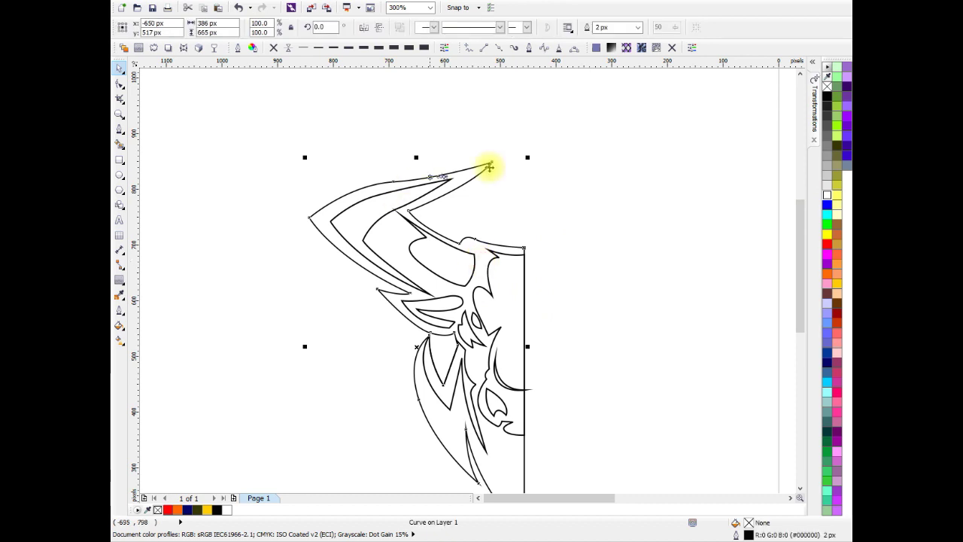
pyautogui.click(391, 198)
pyautogui.click(426, 258)
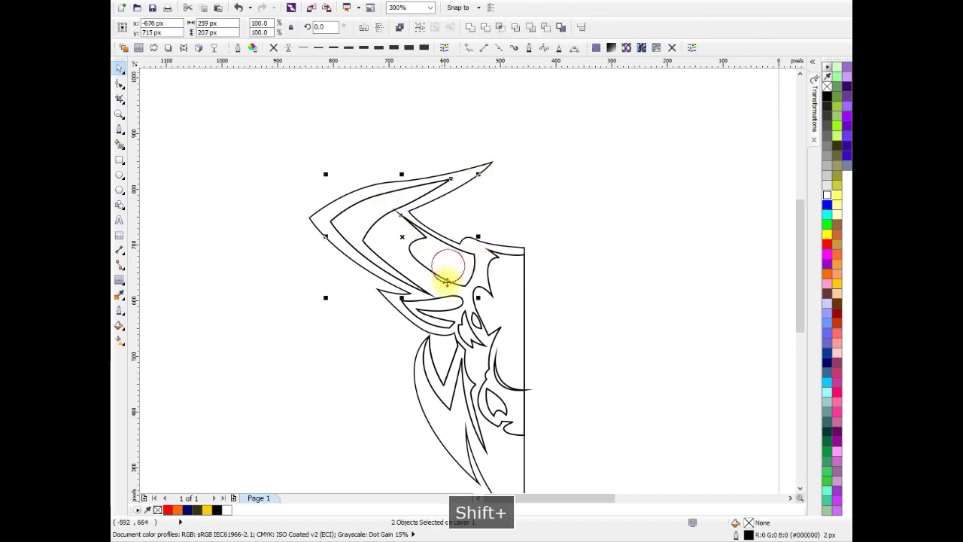
pyautogui.keyDown('shift'); pyautogui.click(441, 307); pyautogui.keyUp('shift')
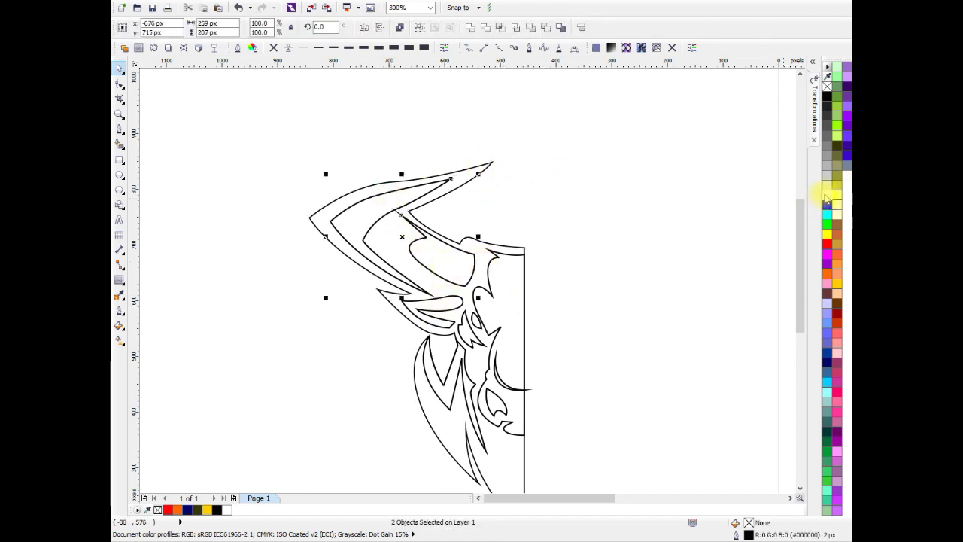
pyautogui.scroll(-3, 585, 258)
pyautogui.click(436, 208)
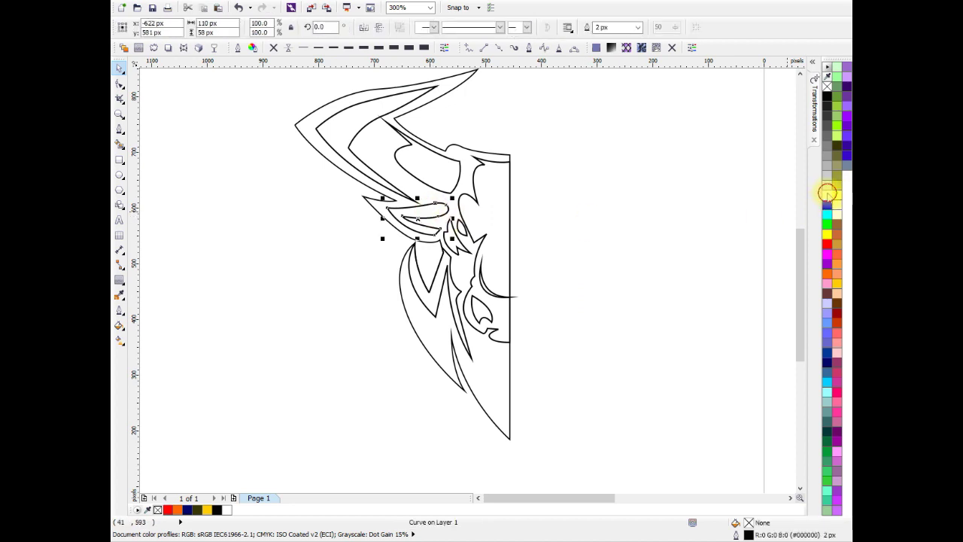
pyautogui.click(430, 295)
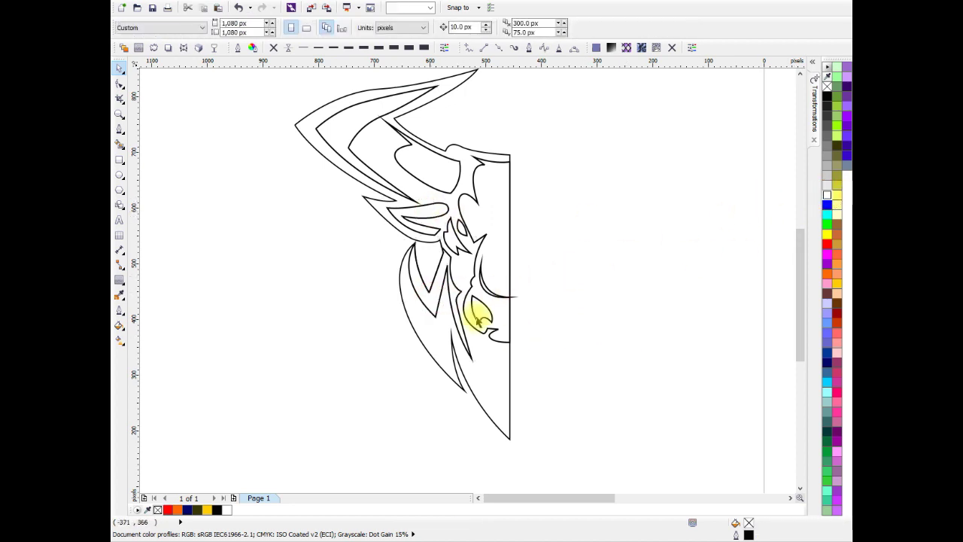
# - Fill the outer head shape black and the small inner nose curve white
pyautogui.click(490, 376)
pyautogui.click(831, 105)
pyautogui.click(594, 276)
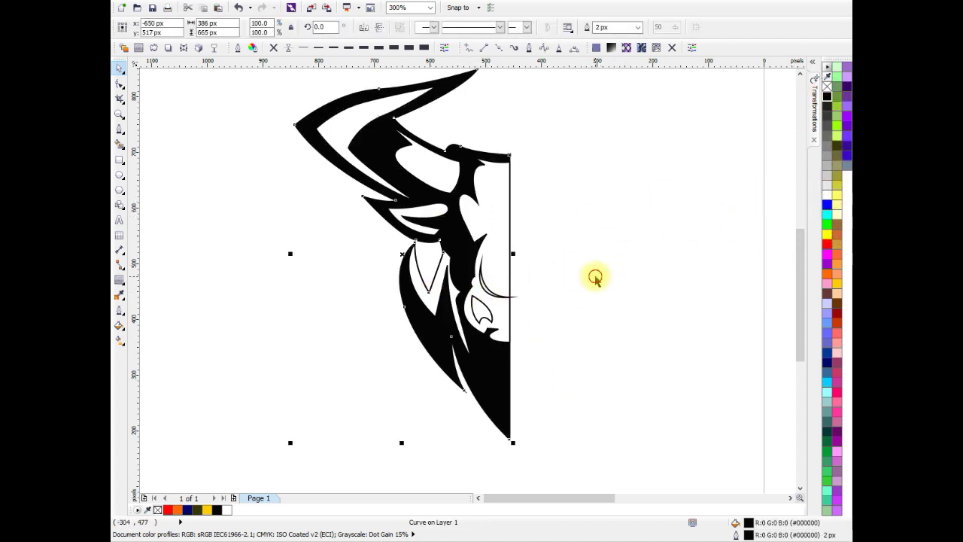
pyautogui.keyDown('shift'); pyautogui.click(482, 284); pyautogui.keyUp('shift')
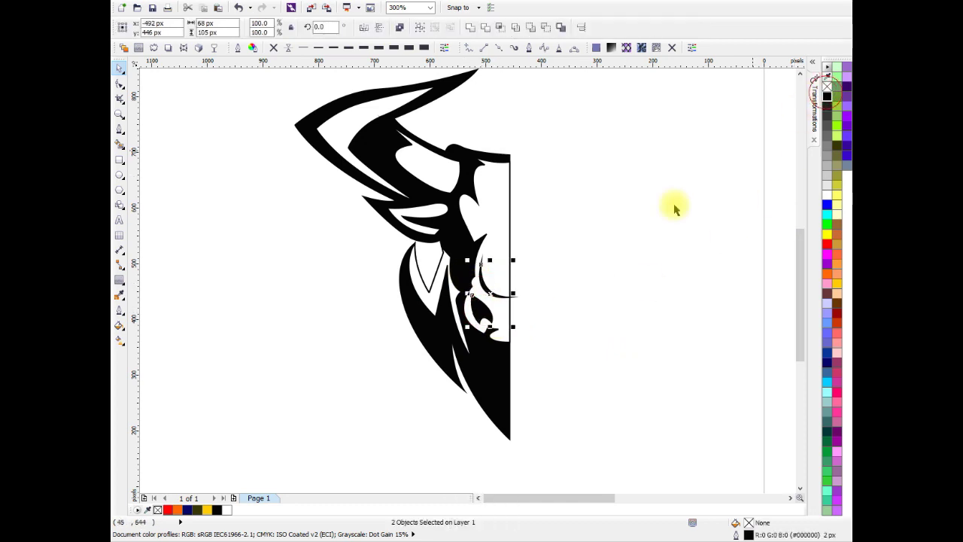
pyautogui.click(580, 225)
pyautogui.scroll(3, 581, 258)
pyautogui.click(472, 279)
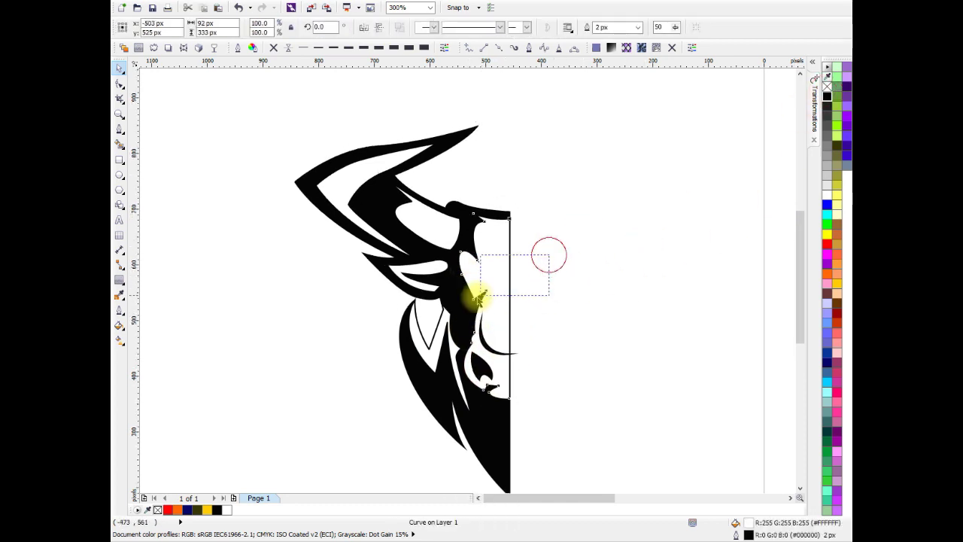
pyautogui.click(454, 293)
pyautogui.click(827, 195)
pyautogui.click(626, 266)
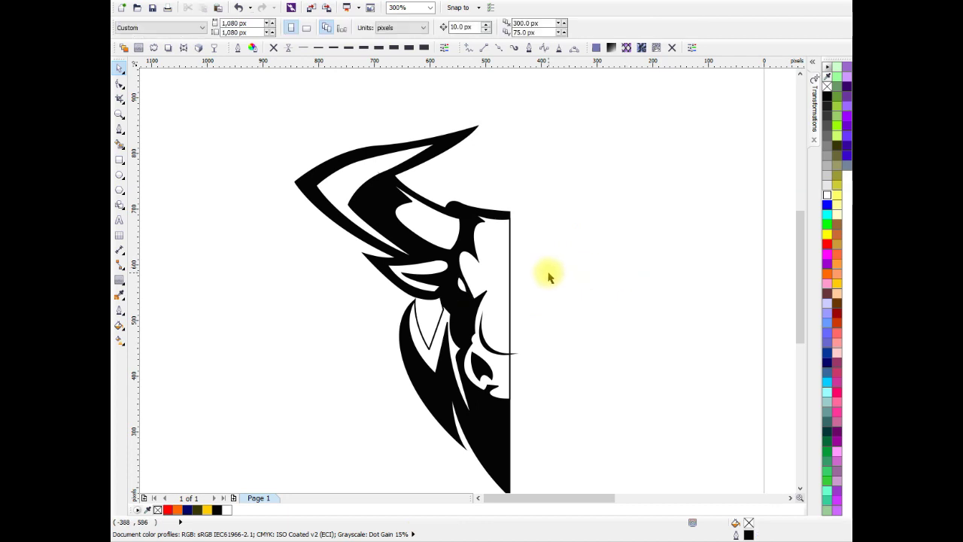
pyautogui.scroll(-2, 519, 312)
pyautogui.scroll(3, 517, 316)
# - Remove the outline from the thin muzzle curve, then from every piece of the half bull
pyautogui.click(517, 316)
pyautogui.click(273, 47)
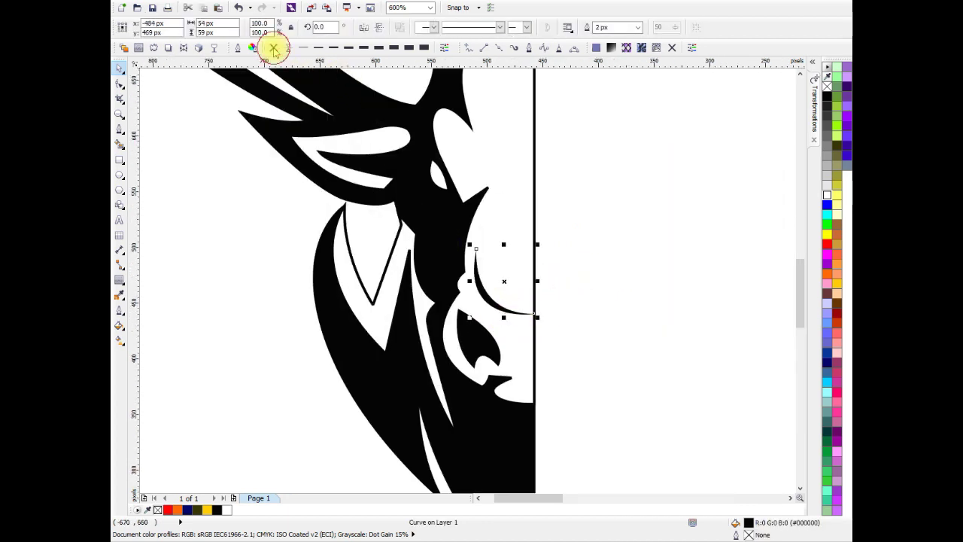
pyautogui.scroll(-1, 550, 264)
pyautogui.click(501, 219)
pyautogui.scroll(-1, 519, 241)
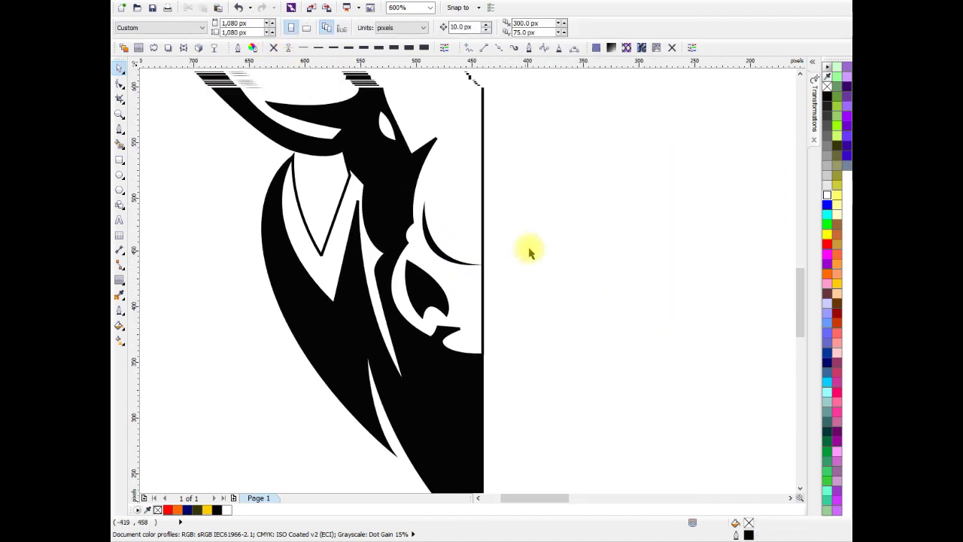
pyautogui.scroll(-1, 527, 251)
pyautogui.scroll(-1, 452, 177)
pyautogui.moveTo(343, 100); pyautogui.dragTo(533, 350)
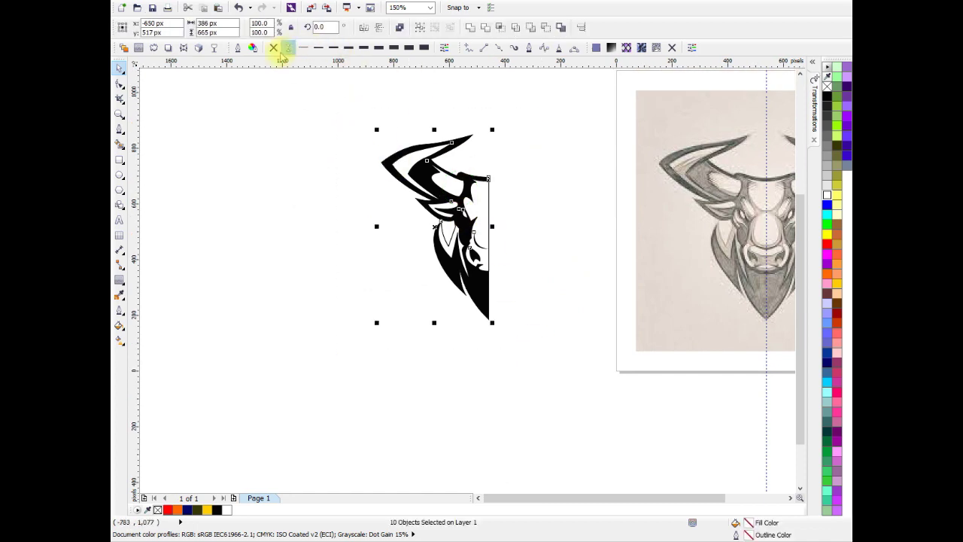
pyautogui.click(286, 51)
pyautogui.click(527, 211)
pyautogui.scroll(2, 478, 214)
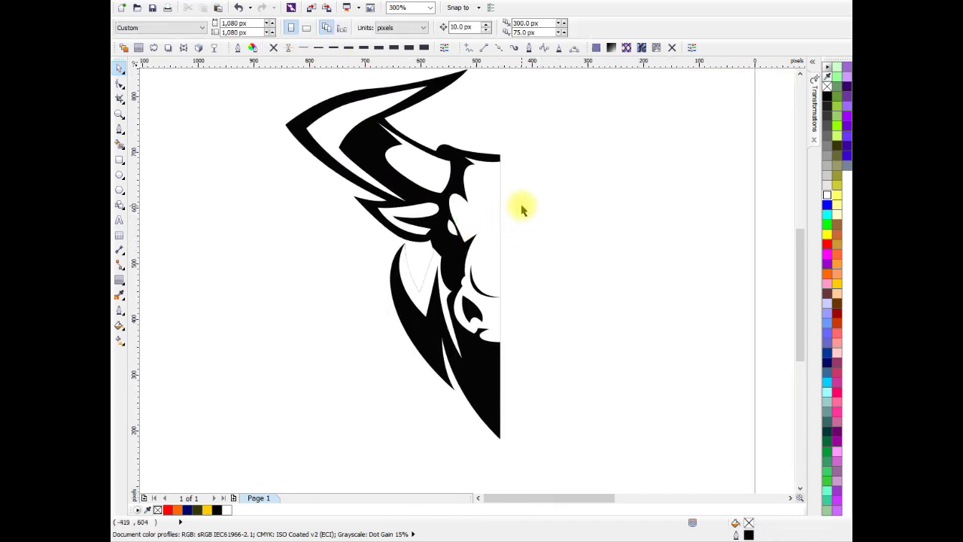
# - With the Shape tool, bend the horn's outer top curve and pull the inner horn-tip node outward
pyautogui.scroll(2, 534, 219)
pyautogui.click(409, 186)
pyautogui.click(120, 84)
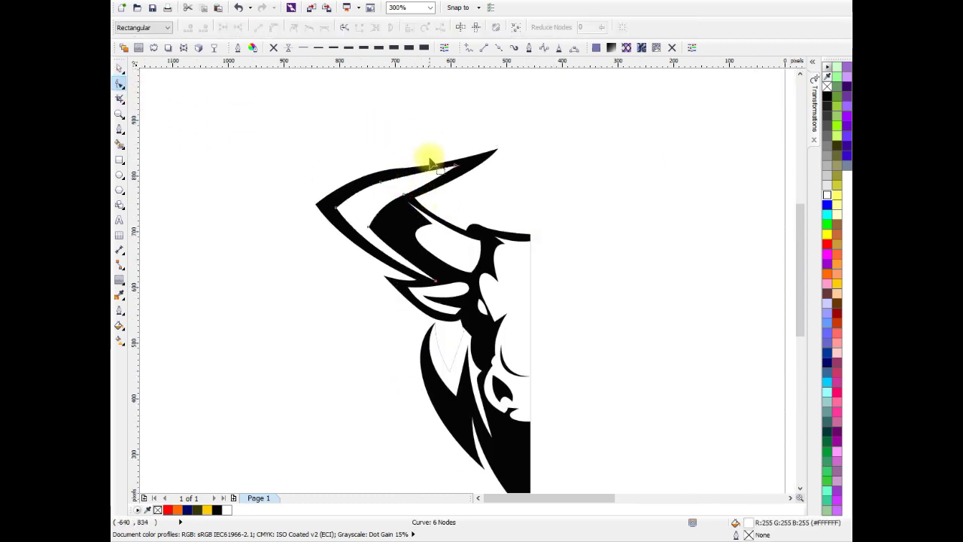
pyautogui.scroll(2, 431, 164)
pyautogui.click(409, 161)
pyautogui.moveTo(448, 158); pyautogui.dragTo(449, 158)
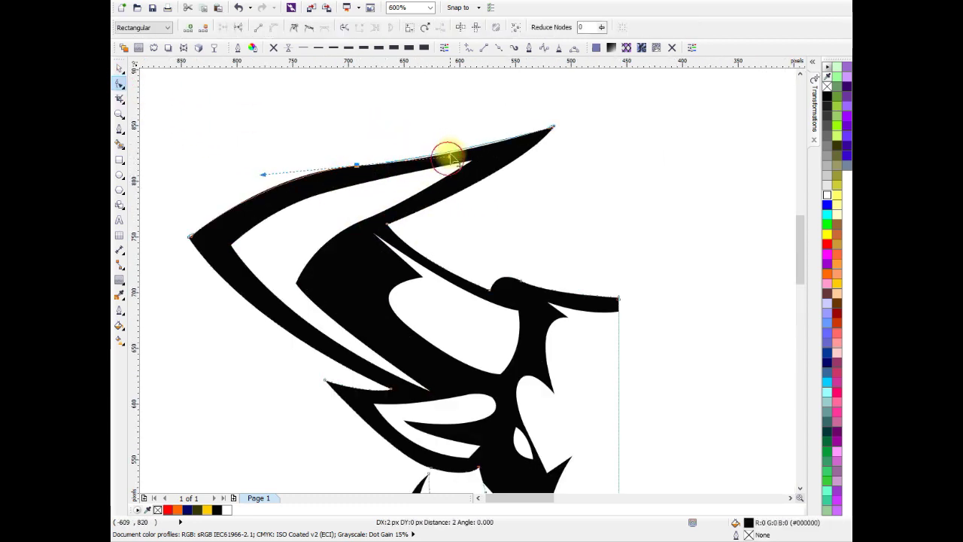
pyautogui.click(383, 205)
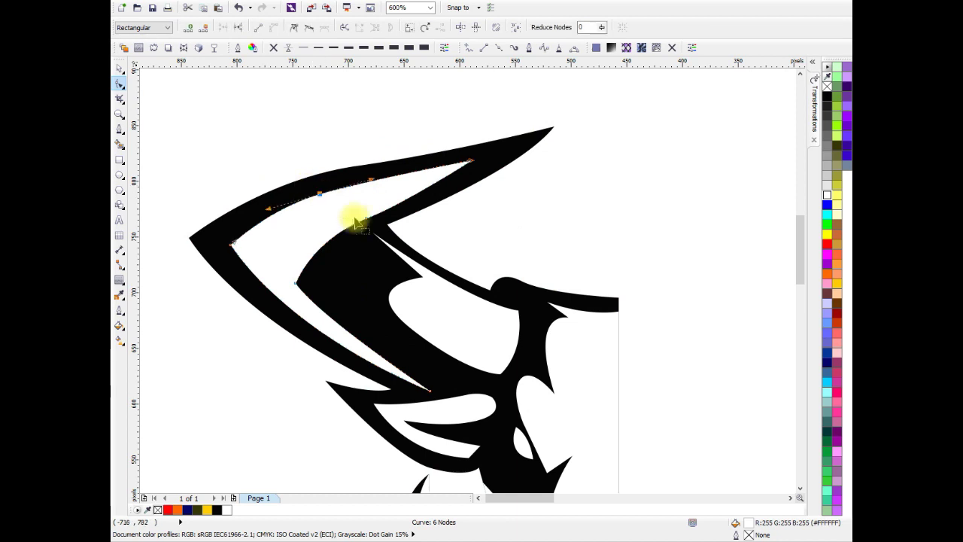
pyautogui.moveTo(471, 161); pyautogui.dragTo(508, 154)
# - Bend the inner horn shape's upper edge down and smooth its base curve with the node handle
pyautogui.scroll(2, 475, 164)
pyautogui.click(287, 197)
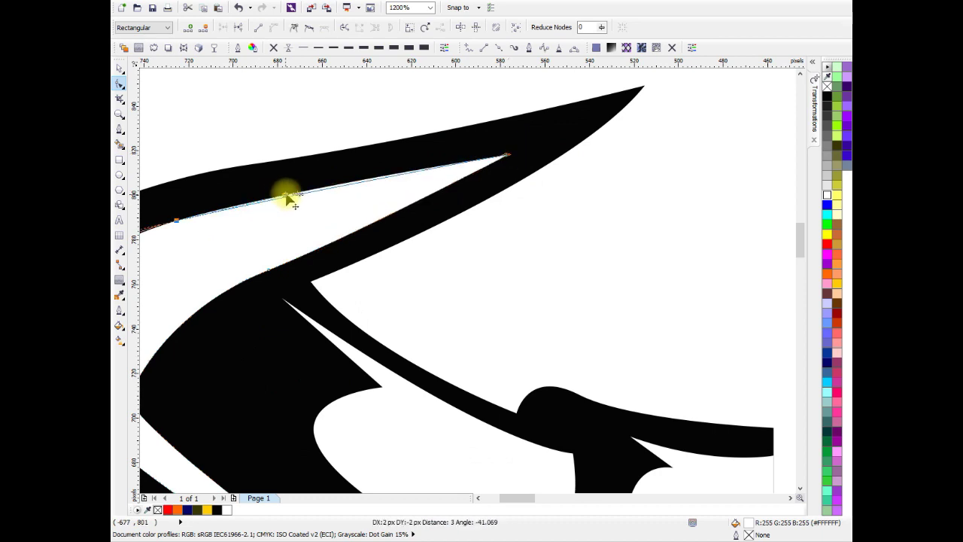
pyautogui.moveTo(287, 198); pyautogui.dragTo(307, 193)
pyautogui.scroll(-2, 308, 194)
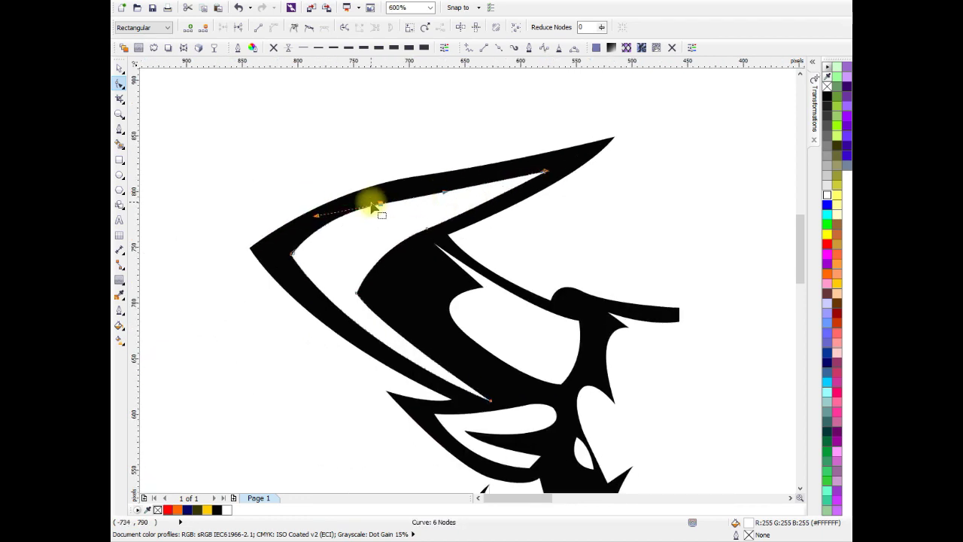
pyautogui.click(427, 229)
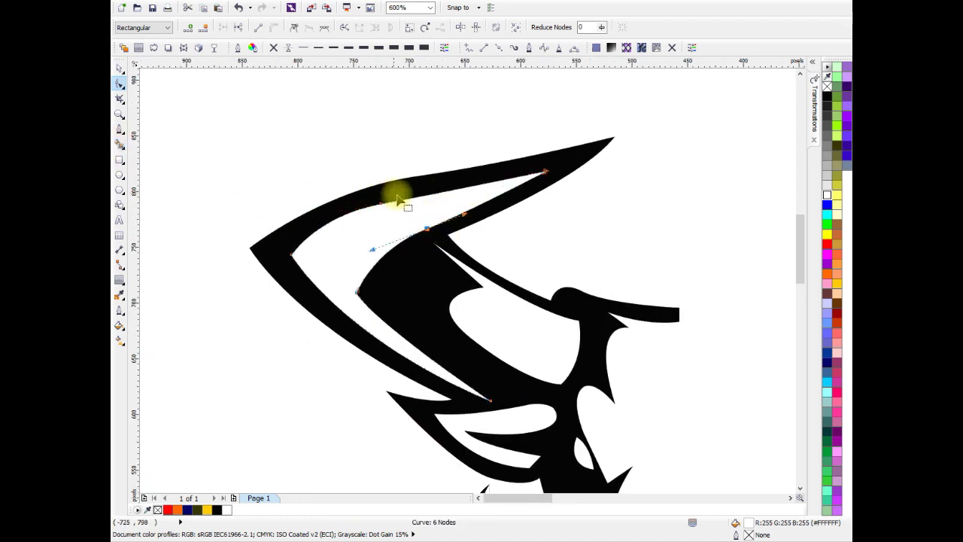
pyautogui.moveTo(397, 200); pyautogui.dragTo(405, 178)
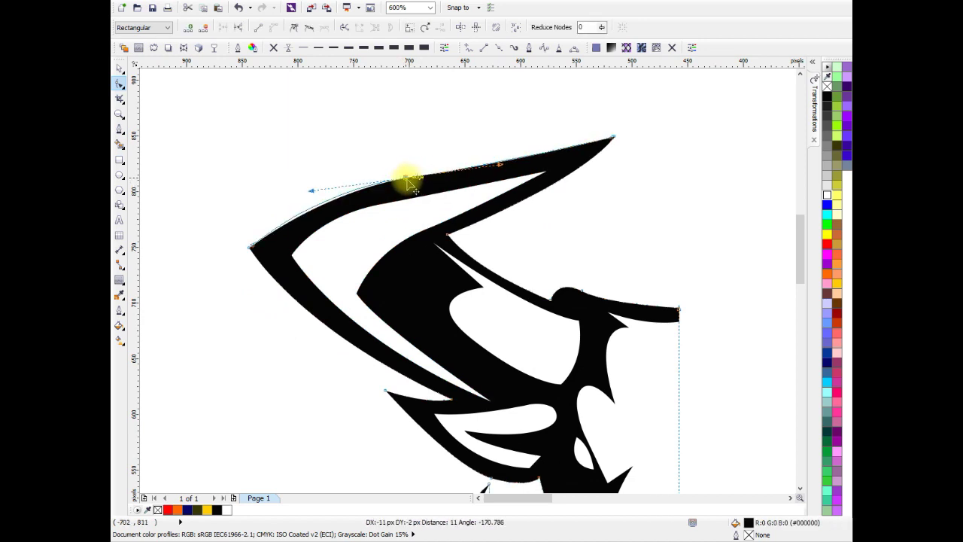
pyautogui.moveTo(502, 166); pyautogui.dragTo(503, 162)
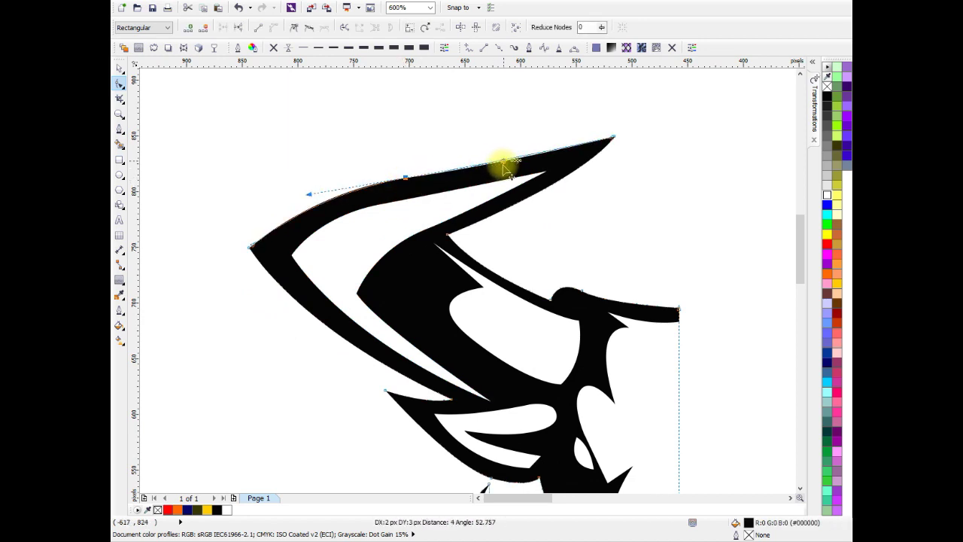
pyautogui.click(119, 73)
pyautogui.scroll(-3, 314, 159)
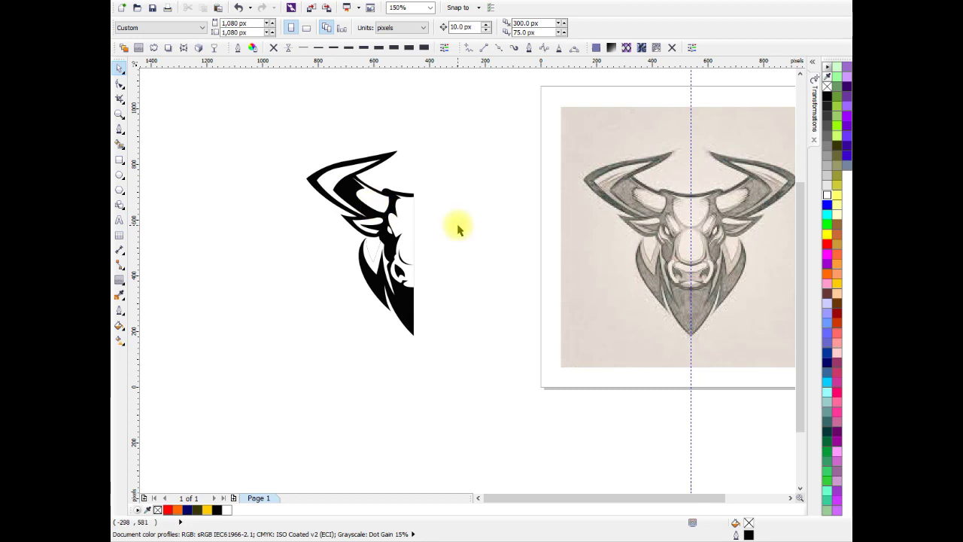
# - Ctrl-drag the half head's side handle to drop a mirrored copy on the right
pyautogui.scroll(1, 370, 264)
pyautogui.scroll(1, 370, 253)
pyautogui.scroll(-1, 370, 248)
pyautogui.scroll(-1, 503, 266)
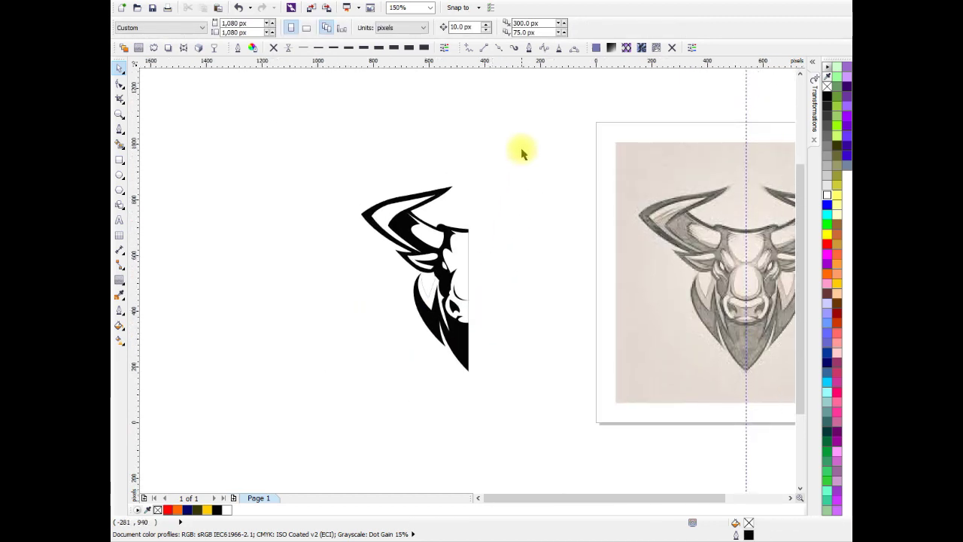
pyautogui.click(451, 328)
pyautogui.moveTo(273, 282); pyautogui.dragTo(445, 298)
pyautogui.scroll(2, 409, 254)
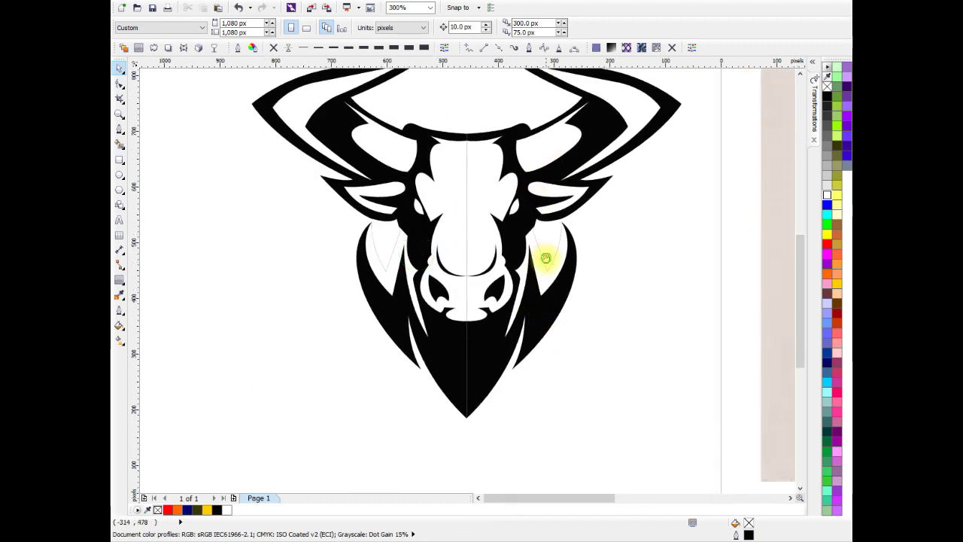
pyautogui.moveTo(546, 259); pyautogui.dragTo(621, 256)
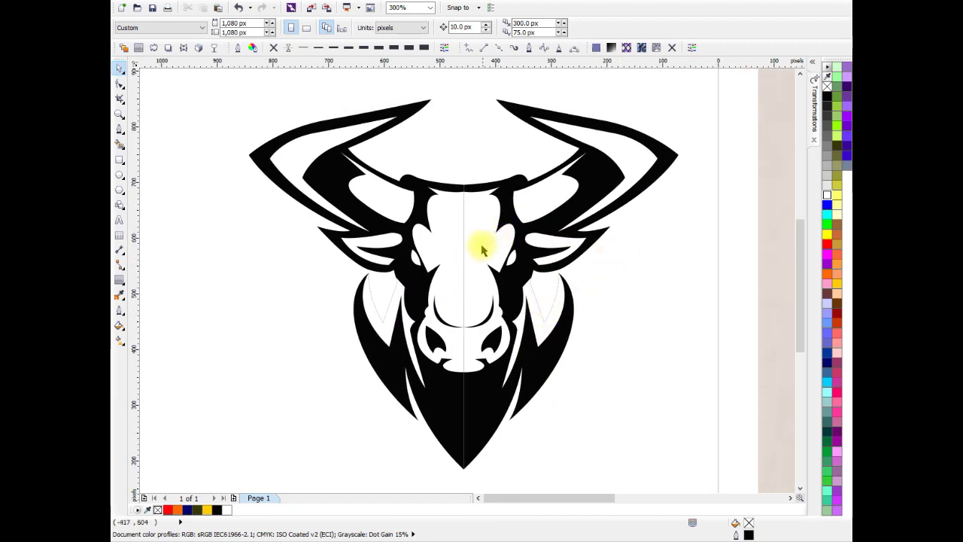
# - Select both face halves together
pyautogui.scroll(-4, 486, 264)
pyautogui.scroll(2, 494, 291)
pyautogui.scroll(3, 509, 269)
pyautogui.scroll(-1, 595, 278)
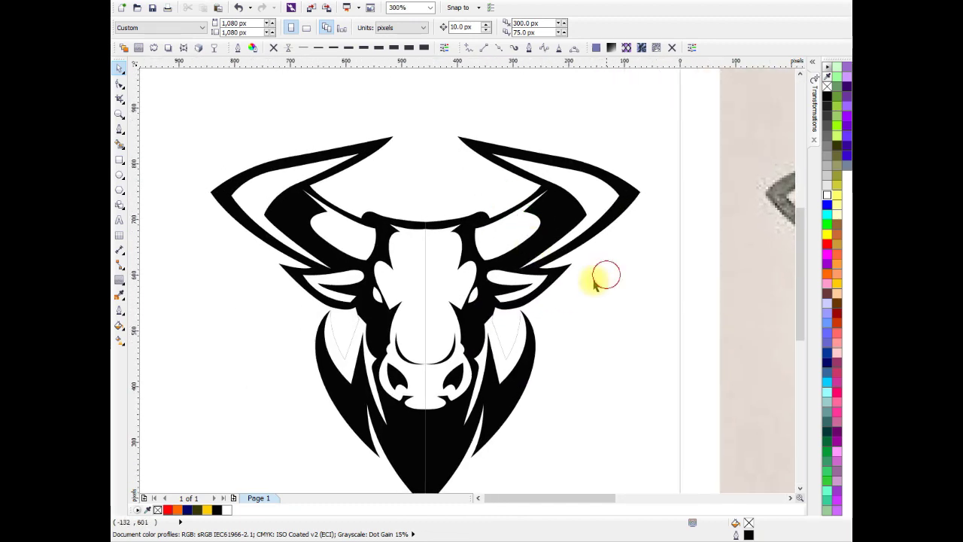
pyautogui.click(447, 276)
pyautogui.keyDown('shift'); pyautogui.click(403, 271); pyautogui.keyUp('shift')
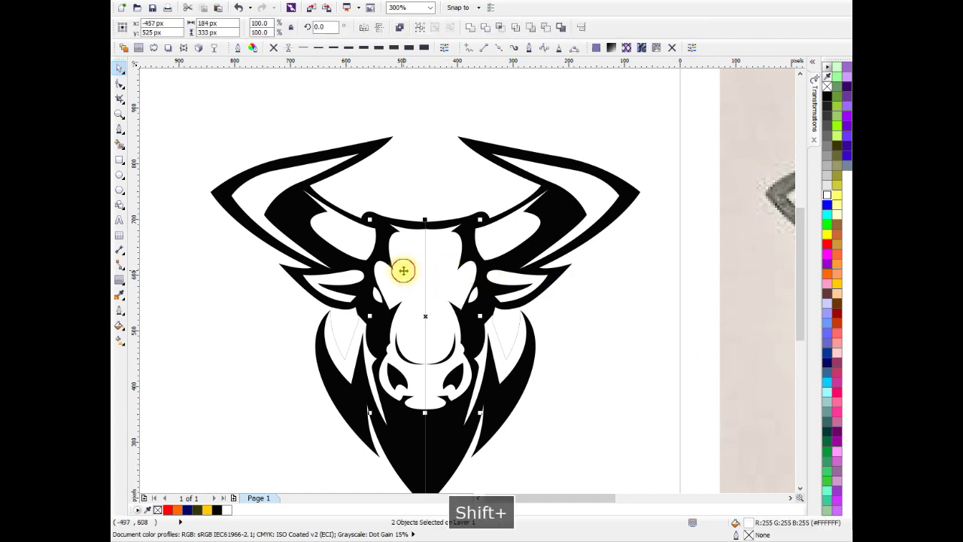
# - Try welding the face halves and brow pieces, undoing each unwanted result
pyautogui.click(469, 27)
pyautogui.hotkey('ctrl', 'z')
pyautogui.click(618, 402)
pyautogui.click(411, 248)
pyautogui.hotkey('ctrl', 'z')
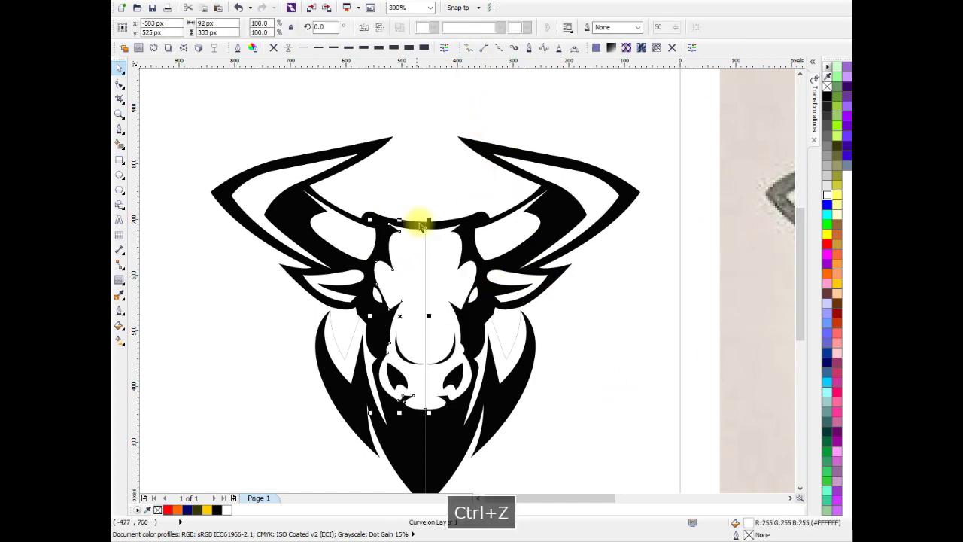
pyautogui.scroll(3, 418, 239)
pyautogui.keyDown('shift'); pyautogui.click(459, 216); pyautogui.keyUp('shift')
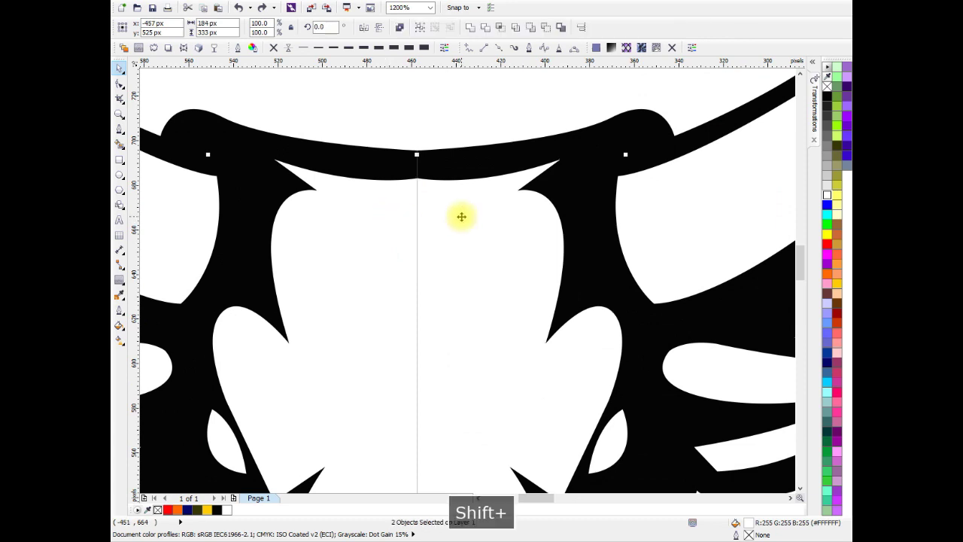
pyautogui.moveTo(459, 215); pyautogui.dragTo(469, 201)
pyautogui.hotkey('ctrl', 'z')
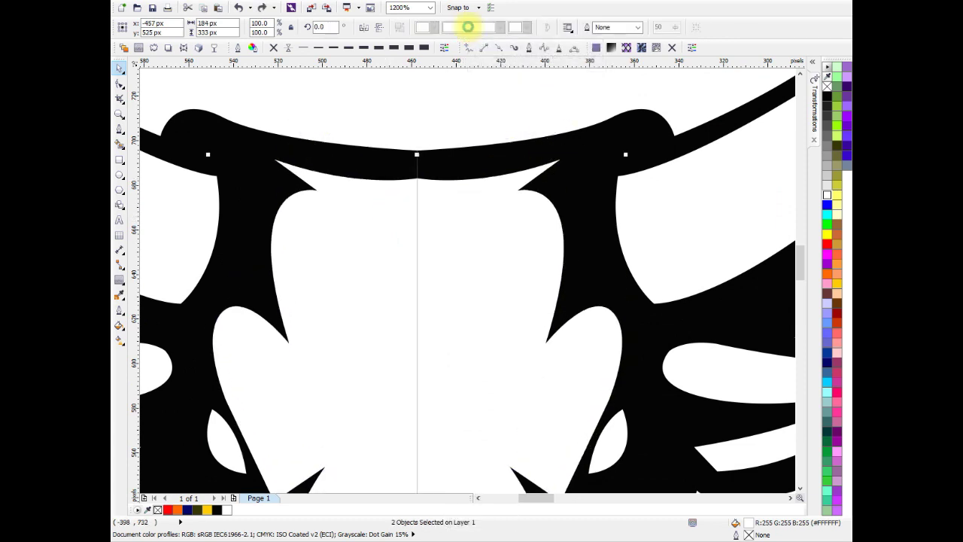
pyautogui.click(469, 27)
pyautogui.hotkey('ctrl', 'z')
# - Reselect the face half and bull head shapes, undoing further unwanted changes
pyautogui.scroll(-3, 591, 295)
pyautogui.click(592, 295)
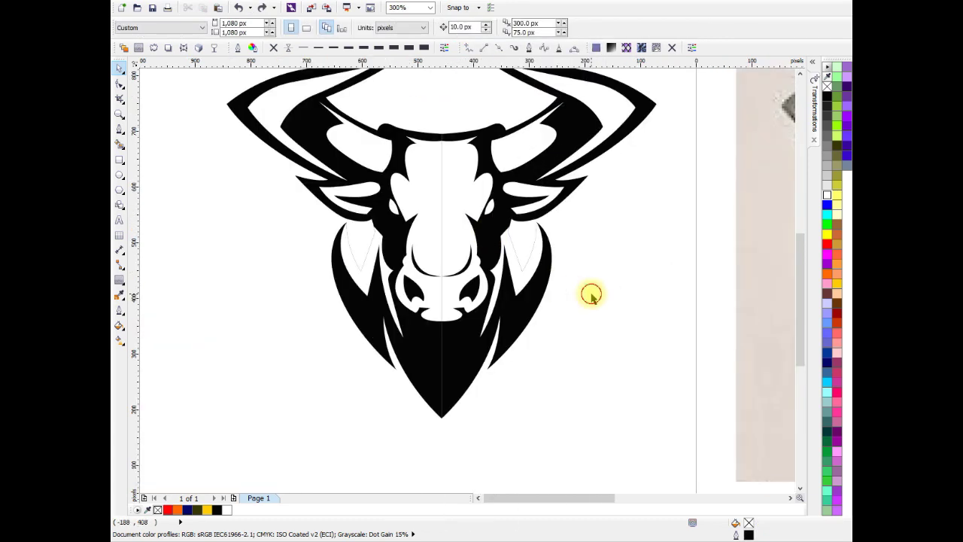
pyautogui.click(452, 229)
pyautogui.hotkey('ctrl', 'z')
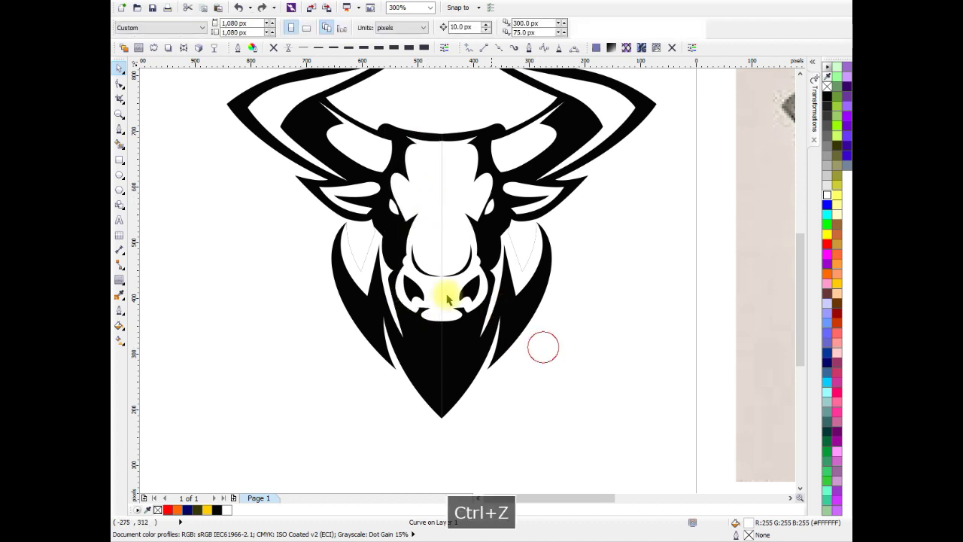
pyautogui.scroll(2, 452, 232)
pyautogui.scroll(-1, 477, 352)
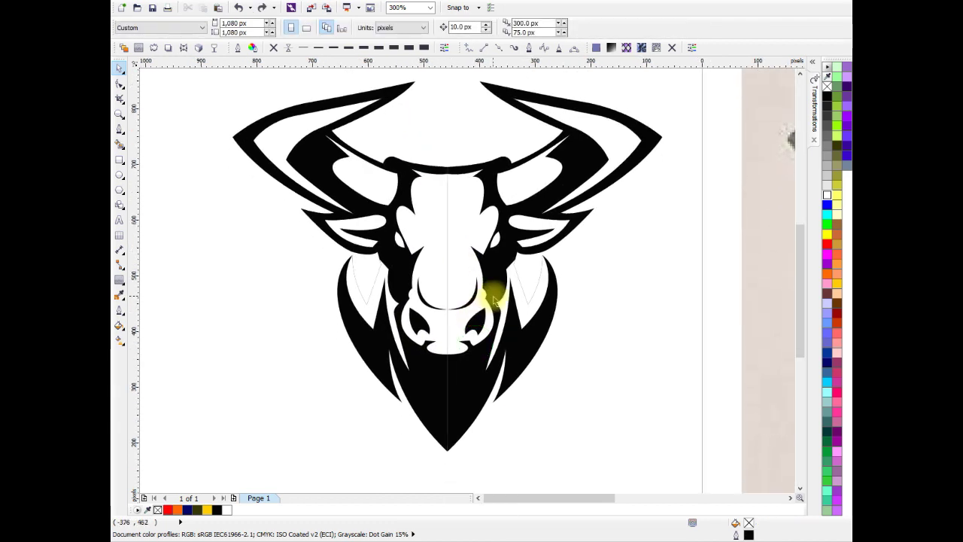
pyautogui.click(462, 399)
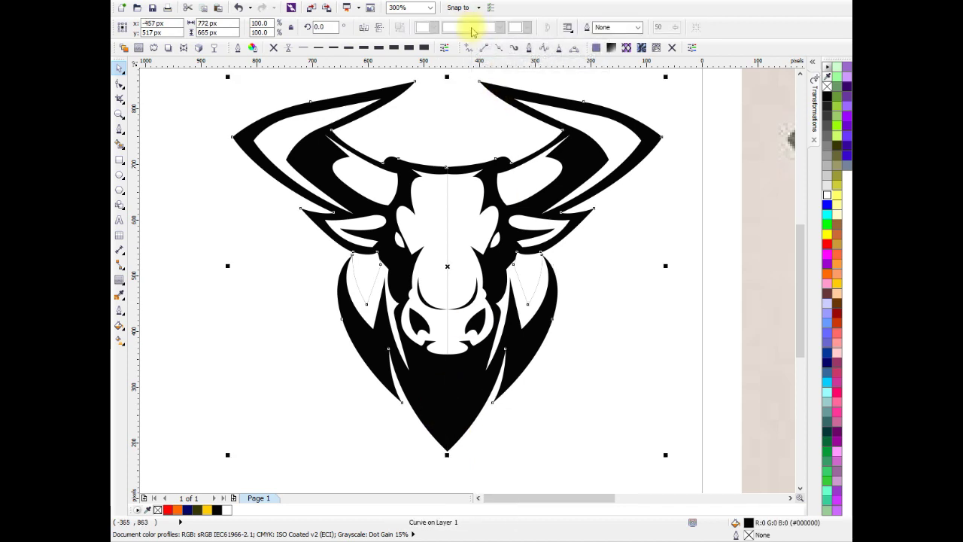
pyautogui.click(529, 316)
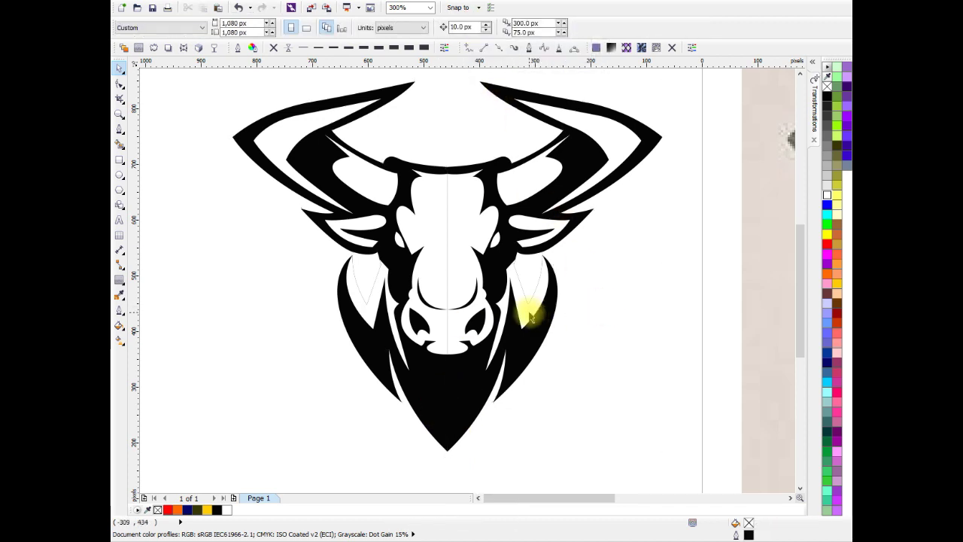
pyautogui.click(450, 423)
pyautogui.hotkey('ctrl', 'z')
pyautogui.scroll(3, 635, 349)
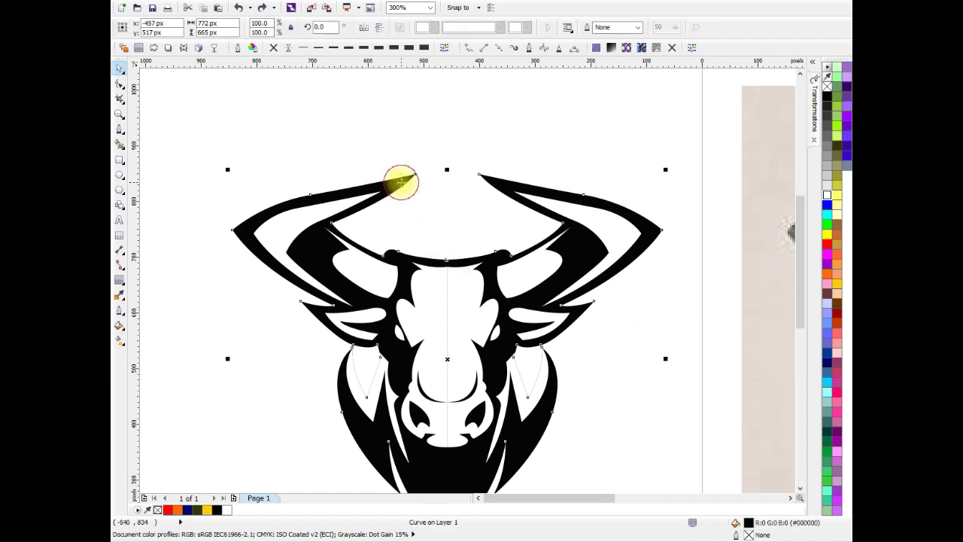
pyautogui.scroll(-2, 294, 200)
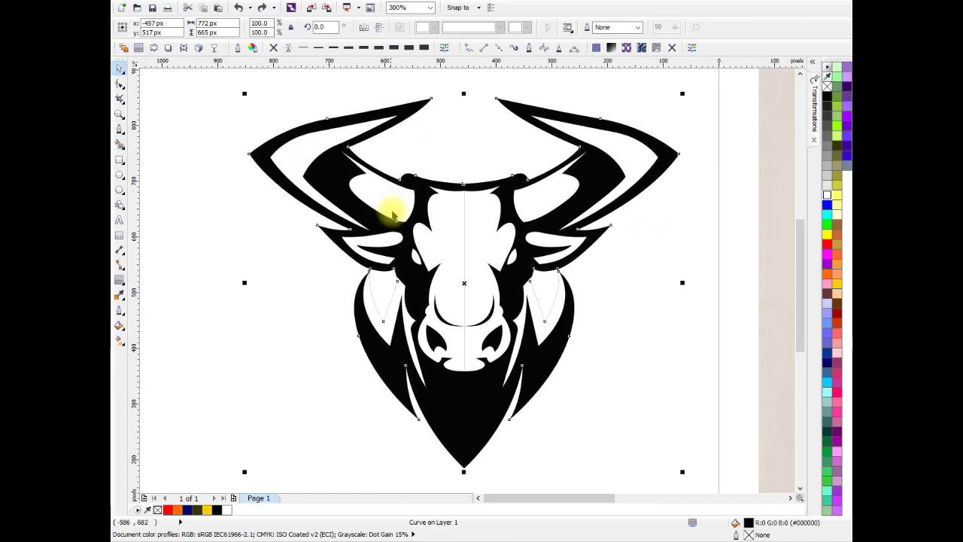
# - Zoom in on the white face shape and inspect it together with the black brow shape
pyautogui.click(469, 208)
pyautogui.hotkey('shift', 'F2')
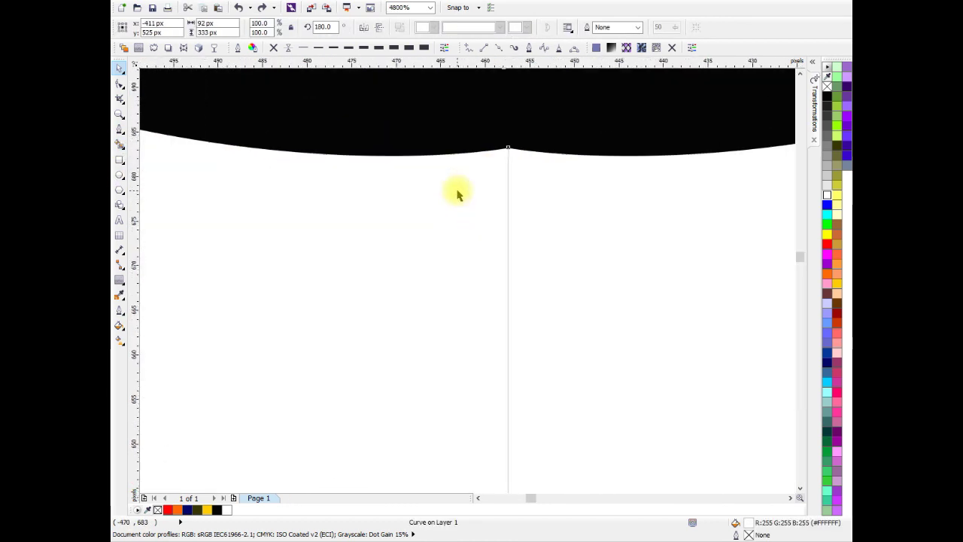
pyautogui.scroll(-3, 508, 183)
pyautogui.keyDown('shift'); pyautogui.click(495, 193); pyautogui.keyUp('shift')
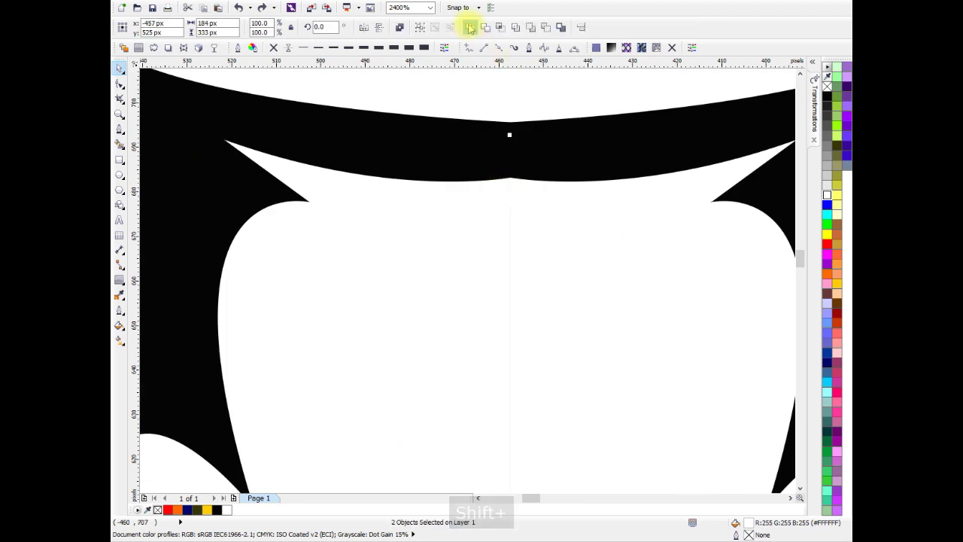
pyautogui.scroll(-5, 492, 133)
pyautogui.press('Escape')
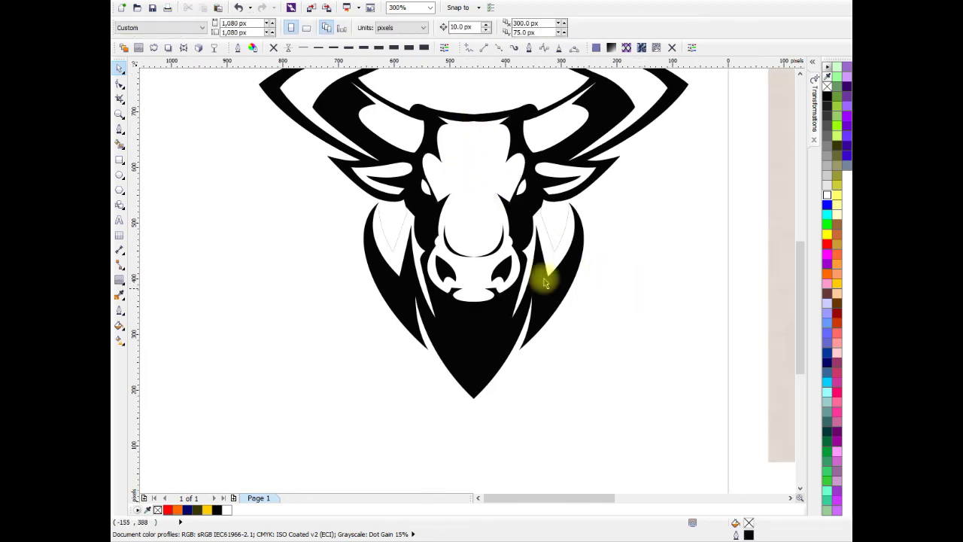
pyautogui.scroll(2, 475, 256)
pyautogui.scroll(-1, 474, 265)
pyautogui.click(570, 279)
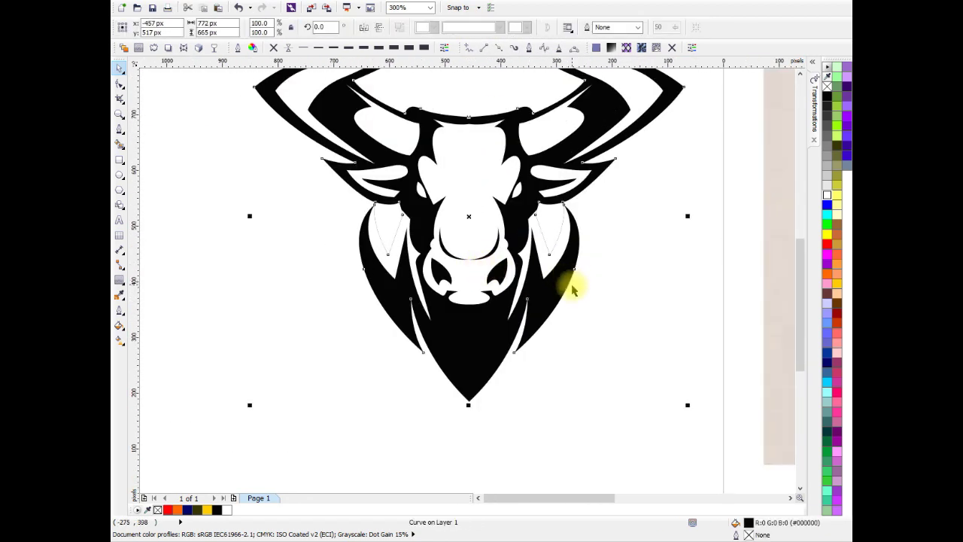
pyautogui.press('Escape')
# - Select the whole combined bull head and switch to the Contour tool
pyautogui.click(527, 283)
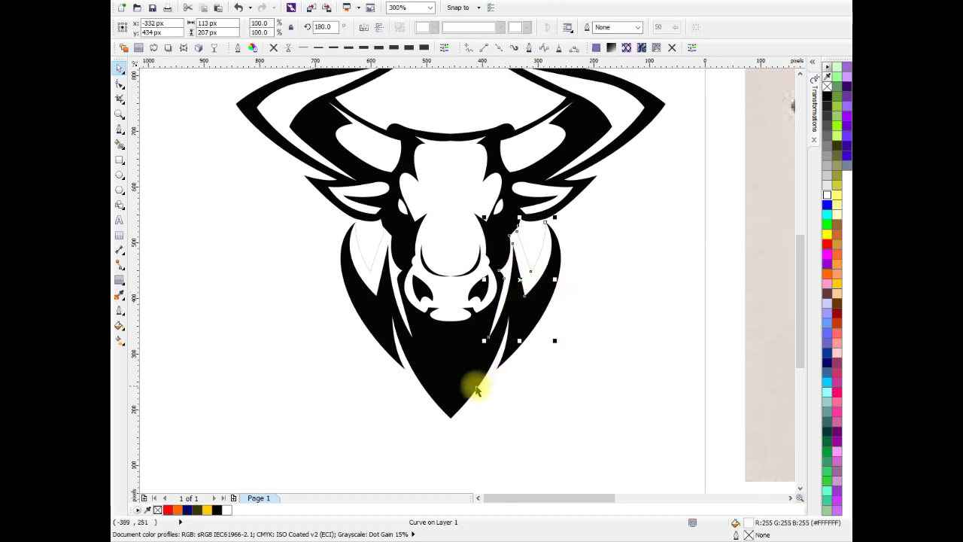
pyautogui.scroll(1, 592, 327)
pyautogui.press('Escape')
pyautogui.scroll(-1, 521, 335)
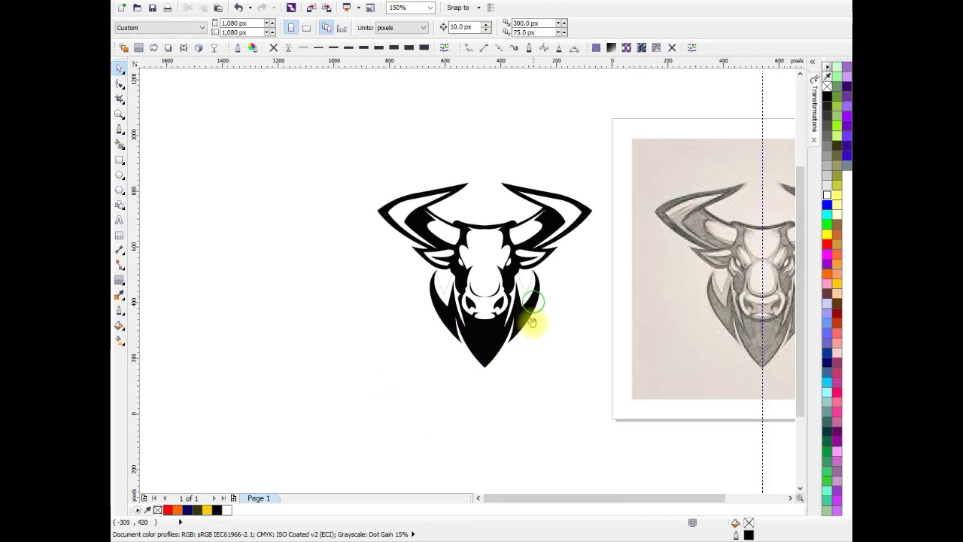
pyautogui.click(382, 228)
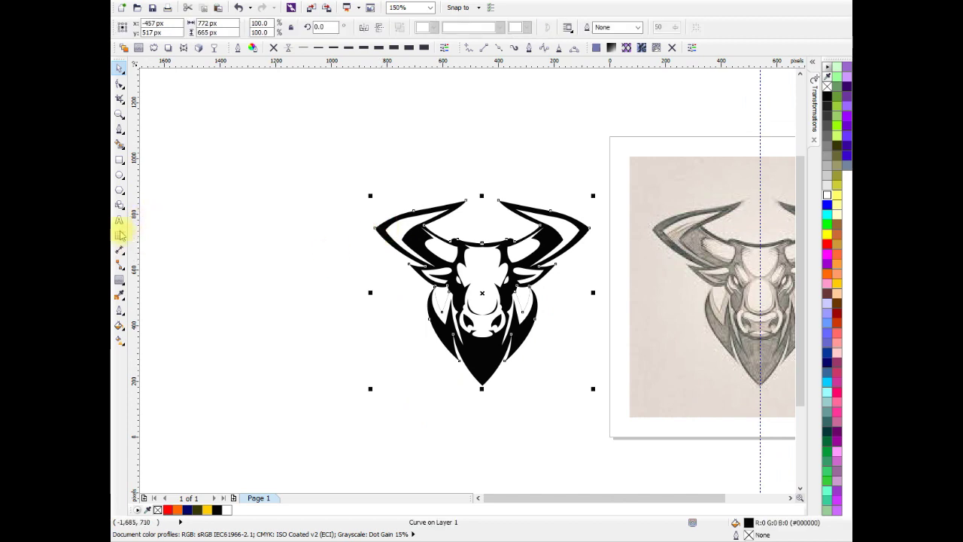
pyautogui.click(139, 48)
pyautogui.scroll(1, 354, 218)
# - Add an outside contour around the bull head and colour it light grey
pyautogui.moveTo(382, 276)
pyautogui.mouseDown()
pyautogui.moveTo(367, 252)
pyautogui.moveTo(544, 198)
pyautogui.mouseUp()
pyautogui.click(607, 28)
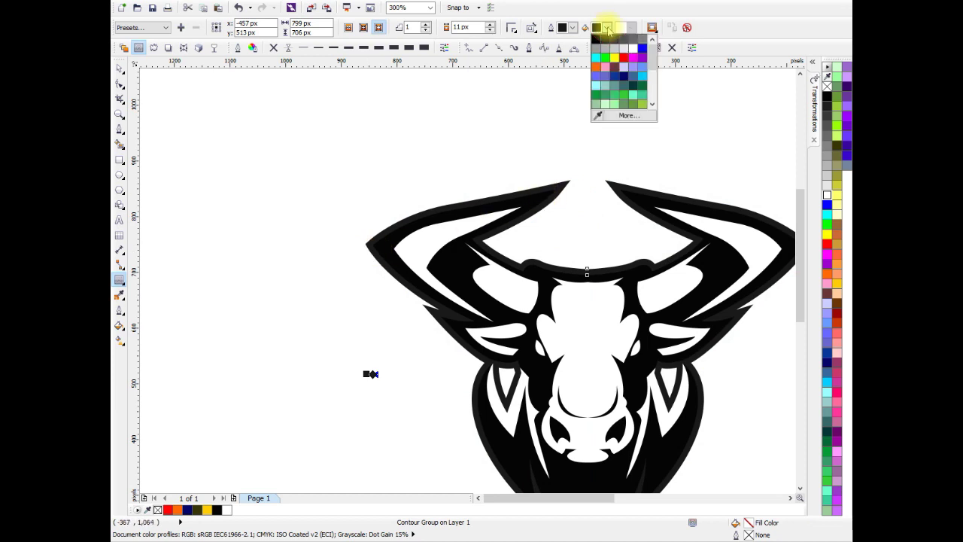
pyautogui.click(631, 49)
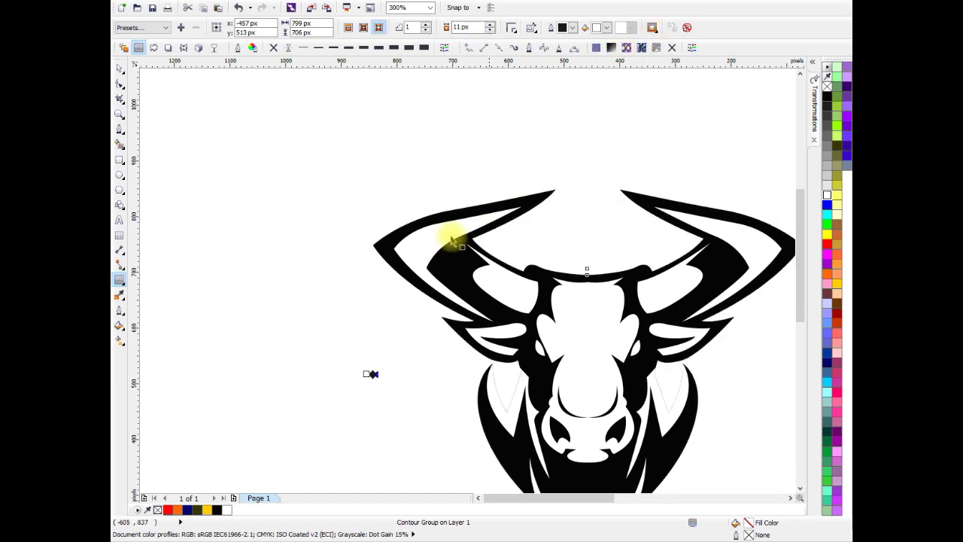
pyautogui.click(607, 28)
pyautogui.click(609, 48)
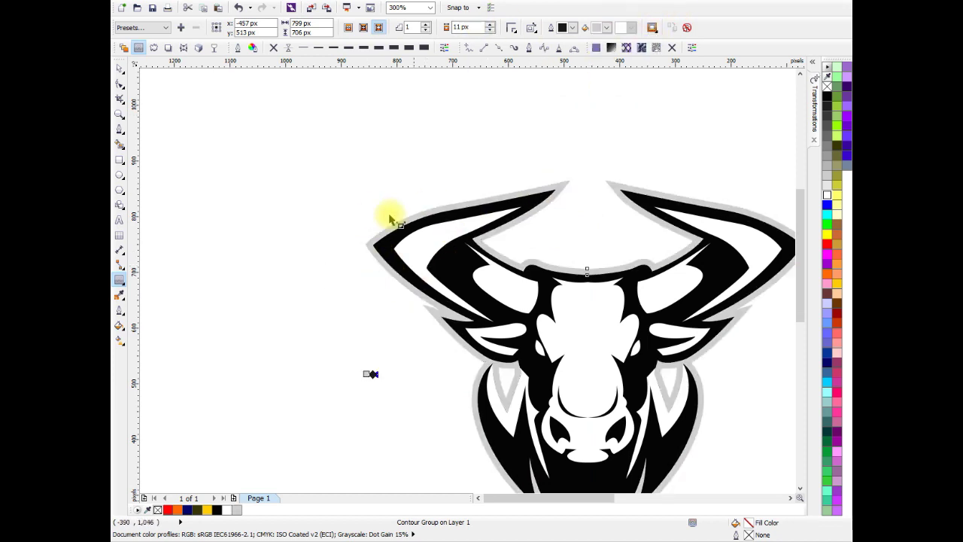
pyautogui.scroll(-2, 354, 213)
pyautogui.scroll(2, 466, 236)
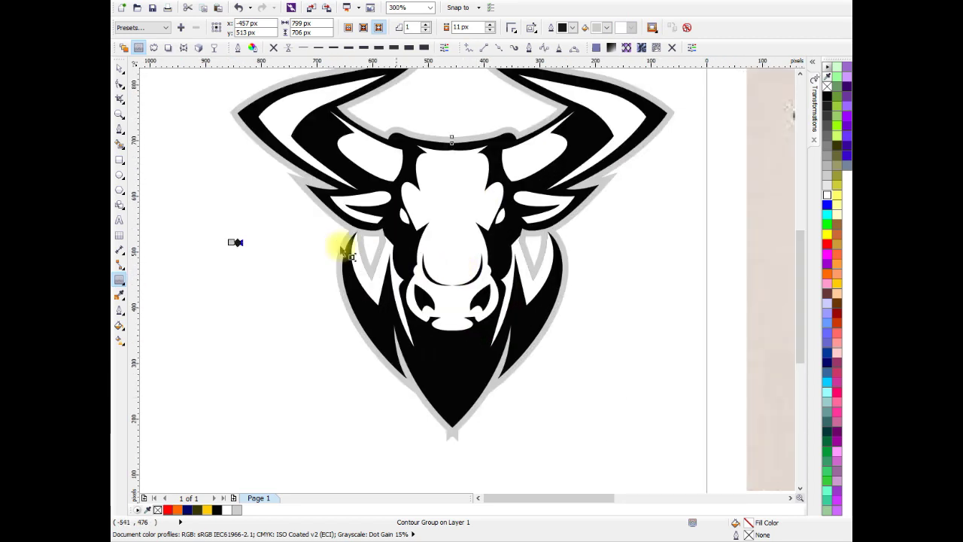
# - Break the grey contour apart from the bull with Ctrl+K and select the grey outline
pyautogui.click(124, 67)
pyautogui.click(387, 350)
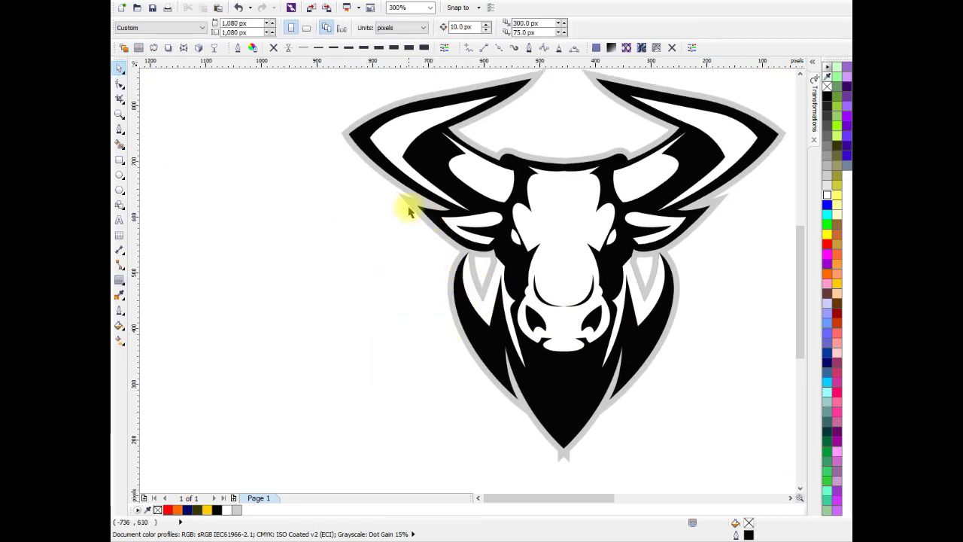
pyautogui.click(418, 228)
pyautogui.hotkey('ctrl', 'k')
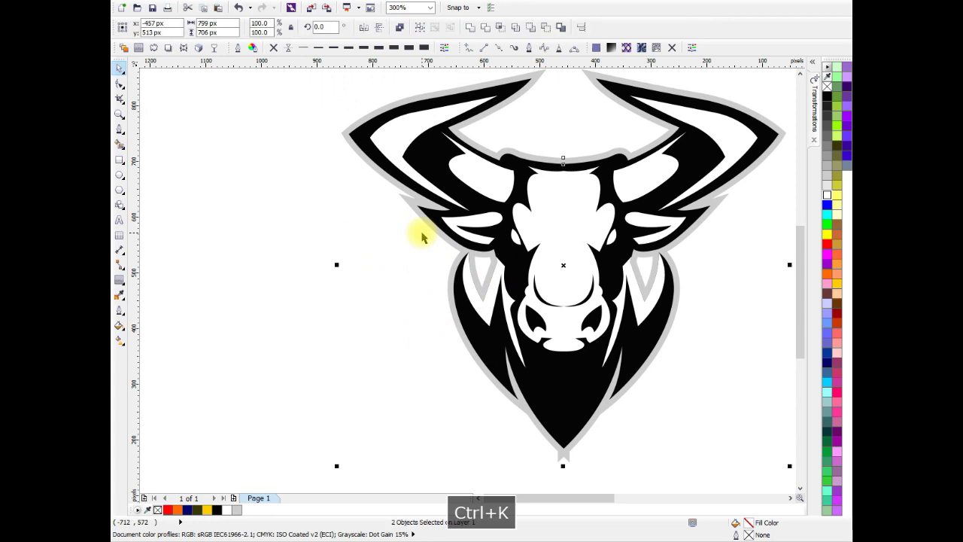
pyautogui.click(399, 306)
pyautogui.click(329, 201)
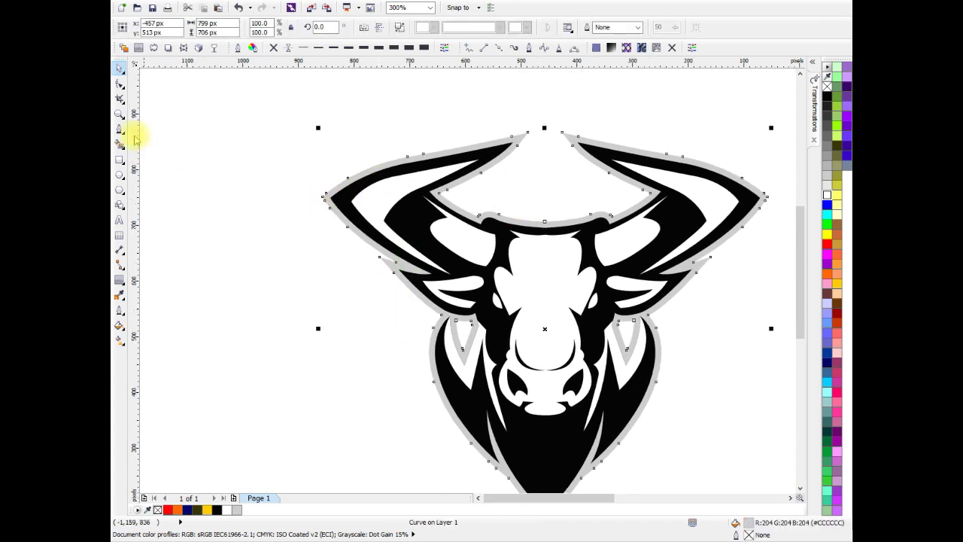
# - Try a second contour around the grey outline, then undo it
pyautogui.click(138, 47)
pyautogui.moveTo(321, 199); pyautogui.dragTo(570, 101)
pyautogui.click(489, 30)
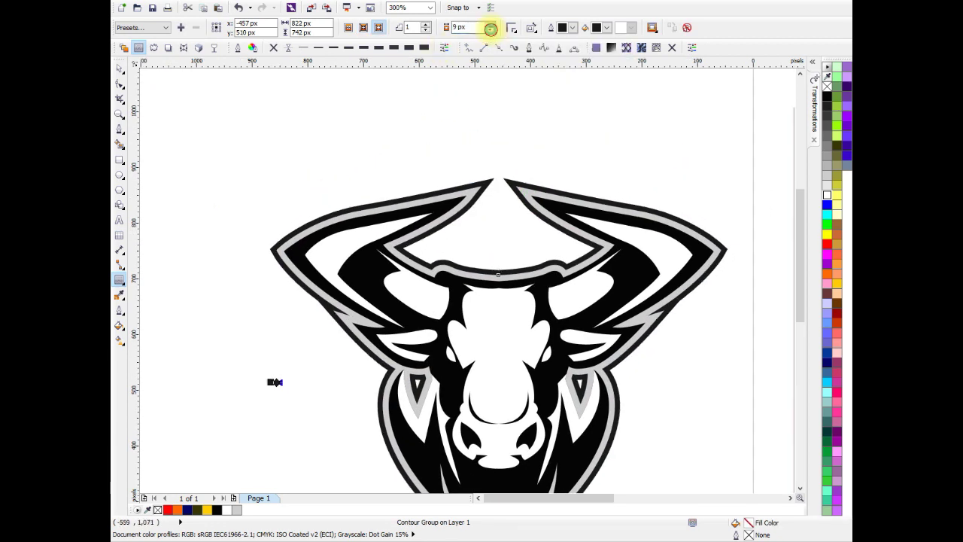
pyautogui.scroll(-2, 451, 322)
pyautogui.scroll(2, 482, 322)
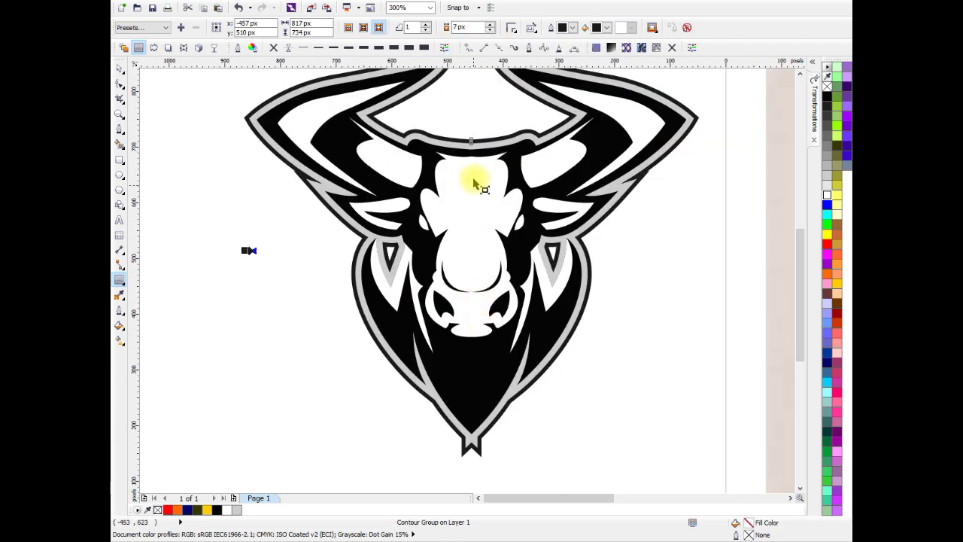
pyautogui.hotkey('ctrl', 'z')
pyautogui.hotkey('ctrl', 'z')
pyautogui.hotkey('ctrl', 'z')
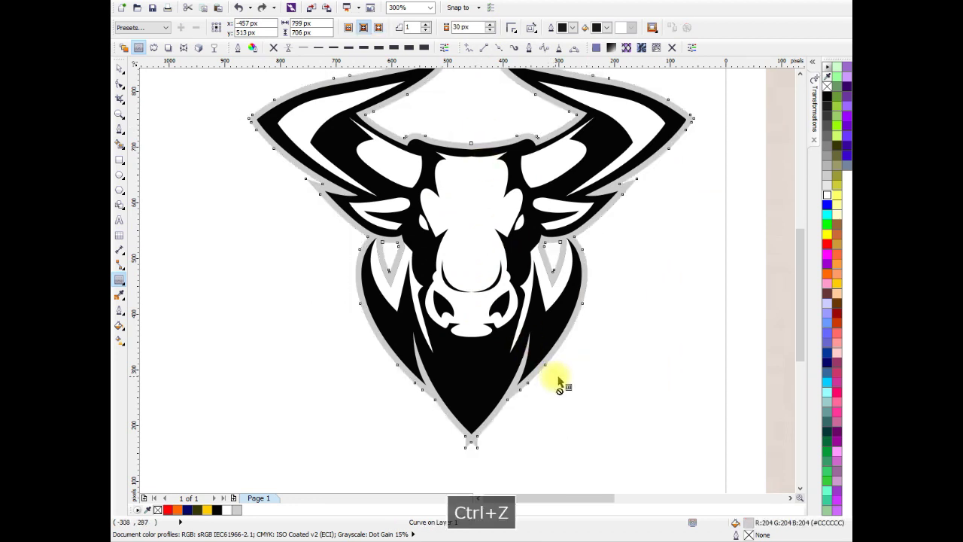
# - Marquee-select the notched nodes at the grey border's chin tip and delete them
pyautogui.click(119, 67)
pyautogui.scroll(2, 449, 389)
pyautogui.scroll(2, 516, 383)
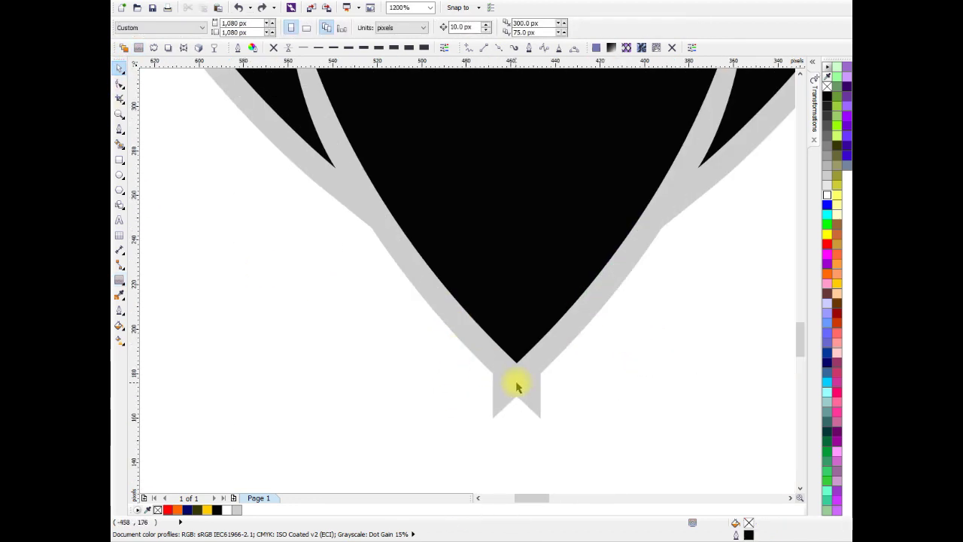
pyautogui.click(119, 83)
pyautogui.moveTo(514, 418); pyautogui.dragTo(461, 404)
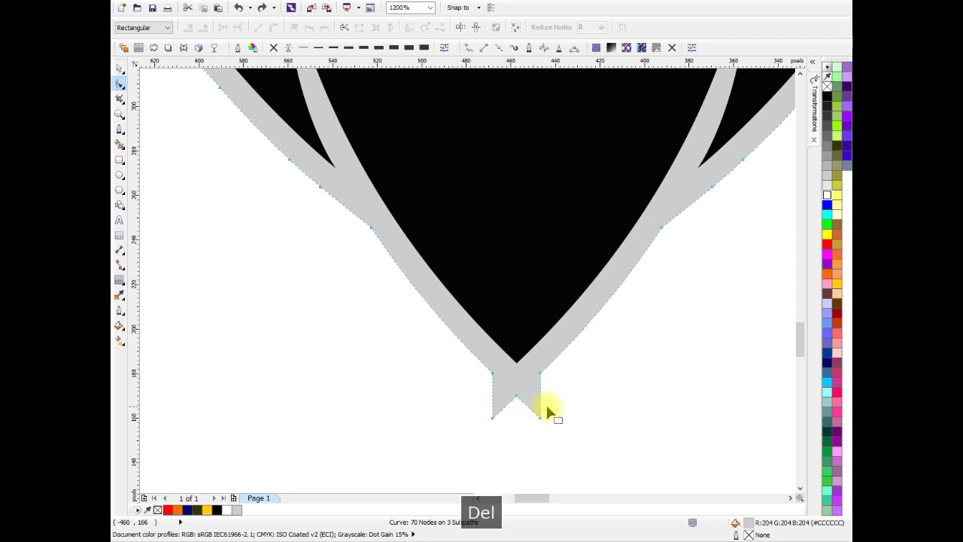
pyautogui.scroll(-2, 549, 383)
pyautogui.scroll(-2, 555, 344)
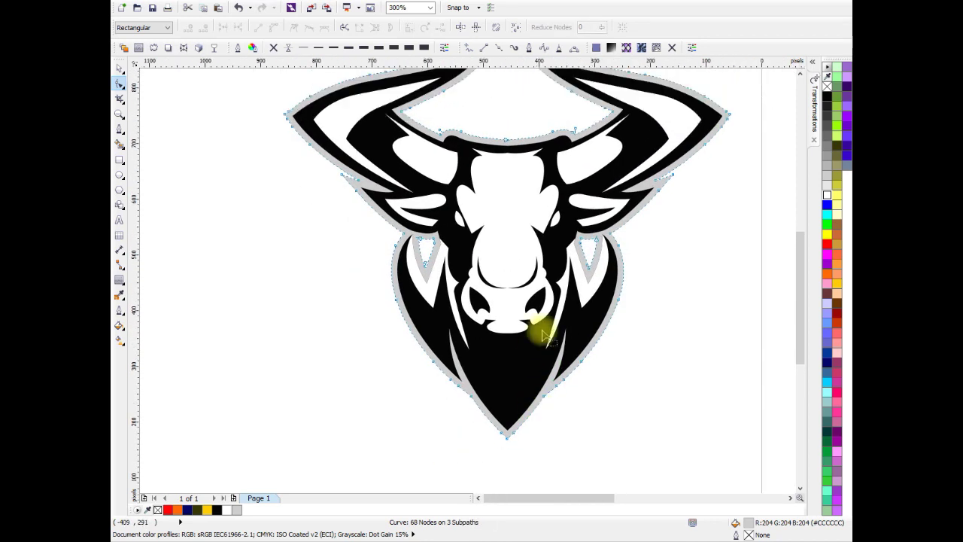
pyautogui.scroll(1, 434, 238)
pyautogui.press('Delete')
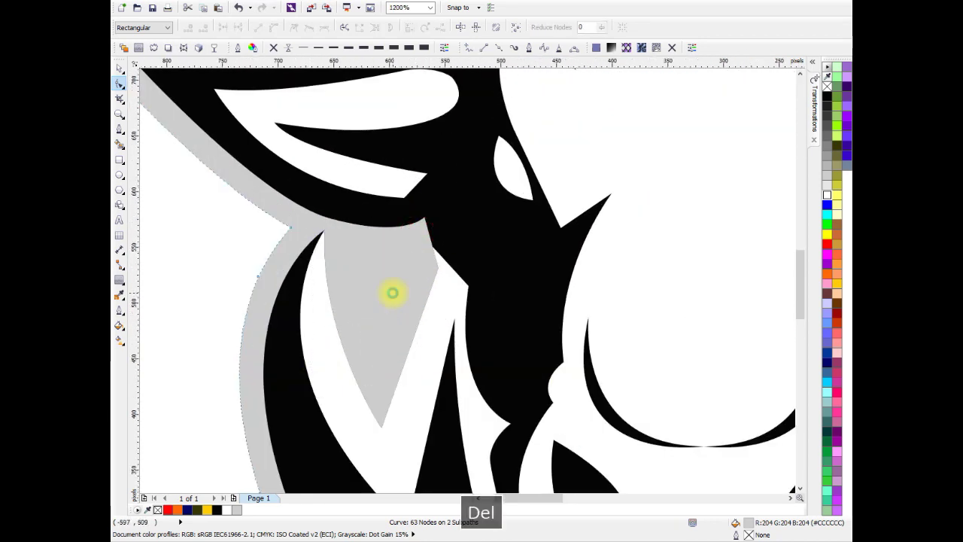
# - Delete the remaining stray inner subpath from the grey border
pyautogui.scroll(-1, 487, 287)
pyautogui.press('Delete')
pyautogui.scroll(-2, 266, 275)
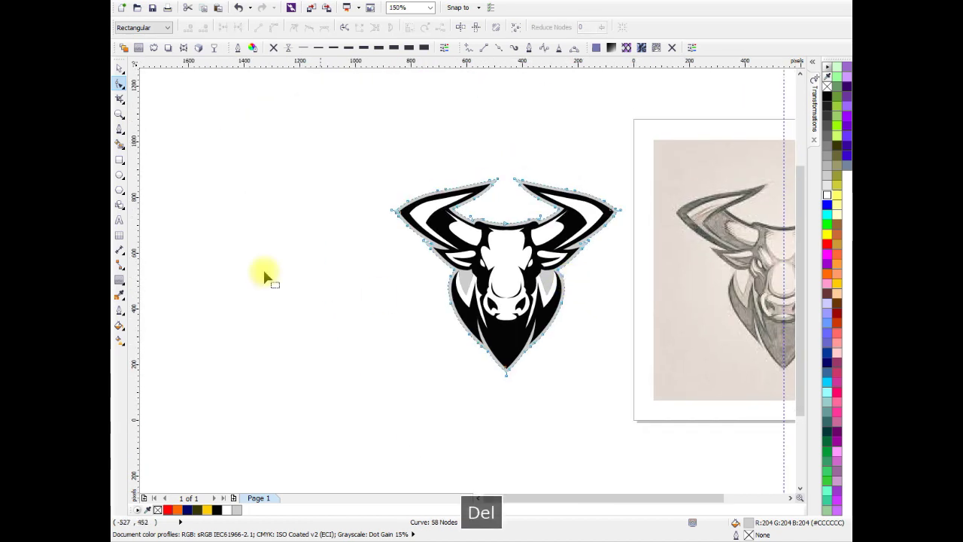
pyautogui.click(119, 67)
pyautogui.click(595, 288)
pyautogui.scroll(1, 560, 281)
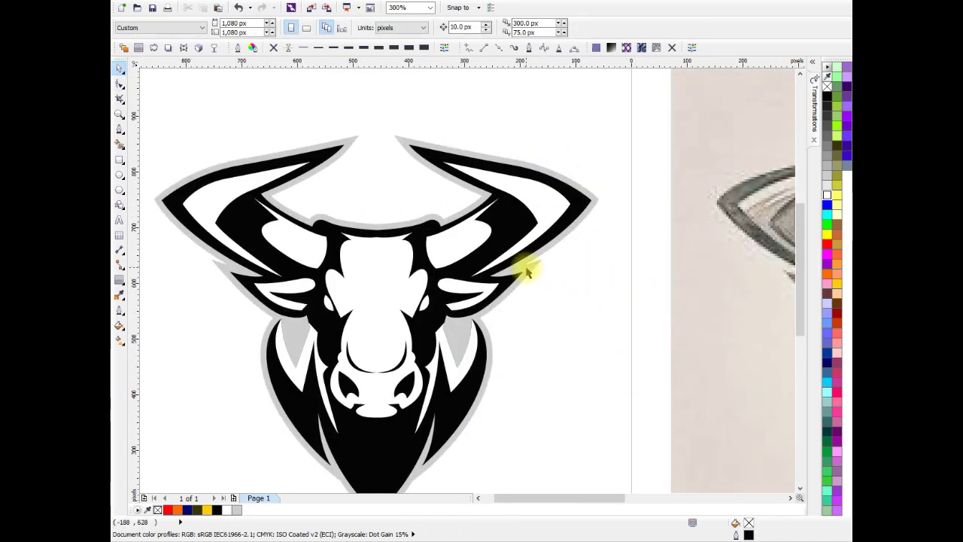
pyautogui.click(527, 267)
pyautogui.click(829, 96)
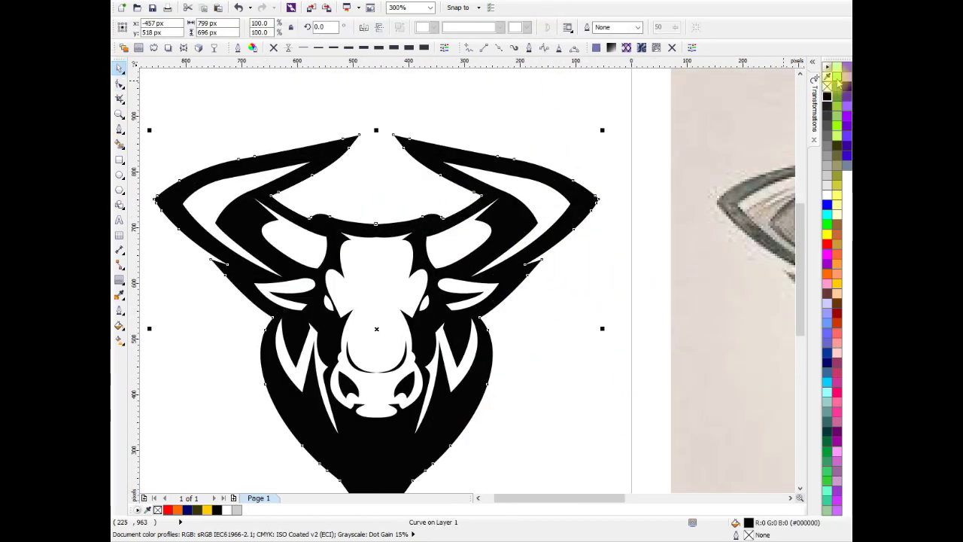
pyautogui.click(841, 90)
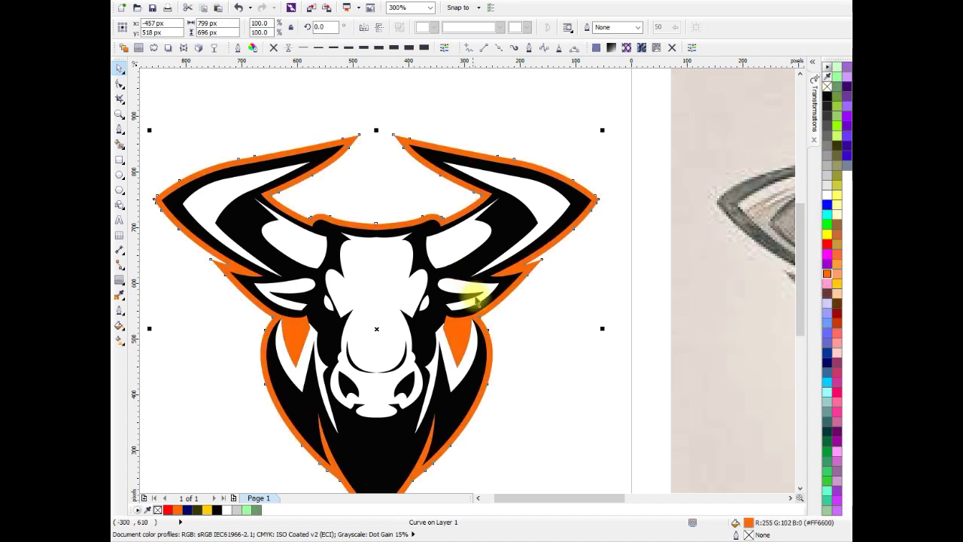
pyautogui.scroll(-2, 526, 219)
pyautogui.scroll(1, 531, 223)
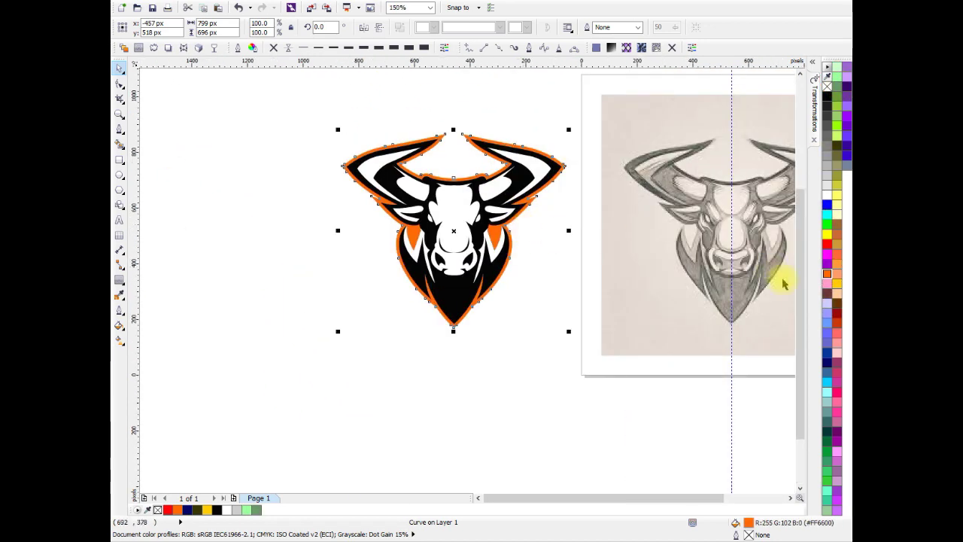
pyautogui.click(828, 244)
pyautogui.scroll(1, 537, 253)
pyautogui.scroll(1, 538, 267)
pyautogui.click(464, 217)
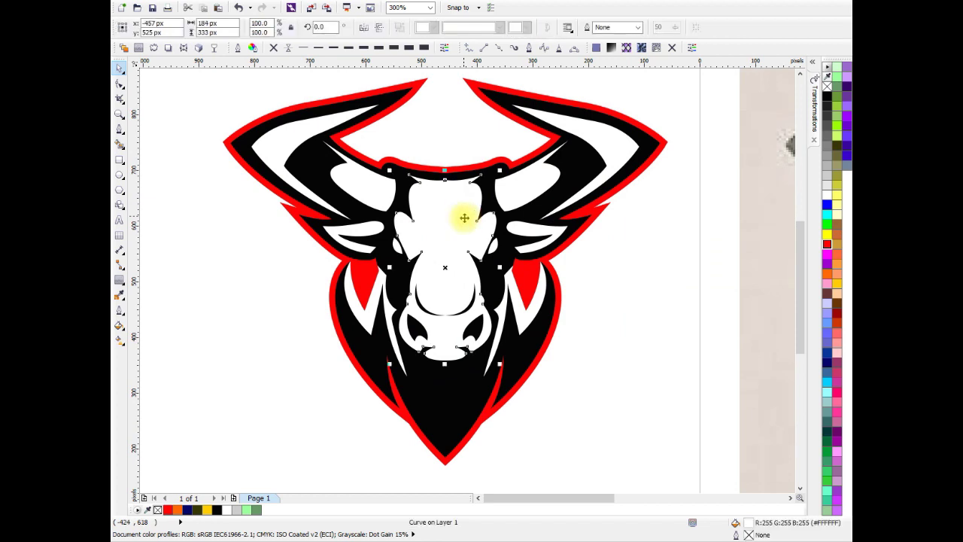
pyautogui.click(831, 275)
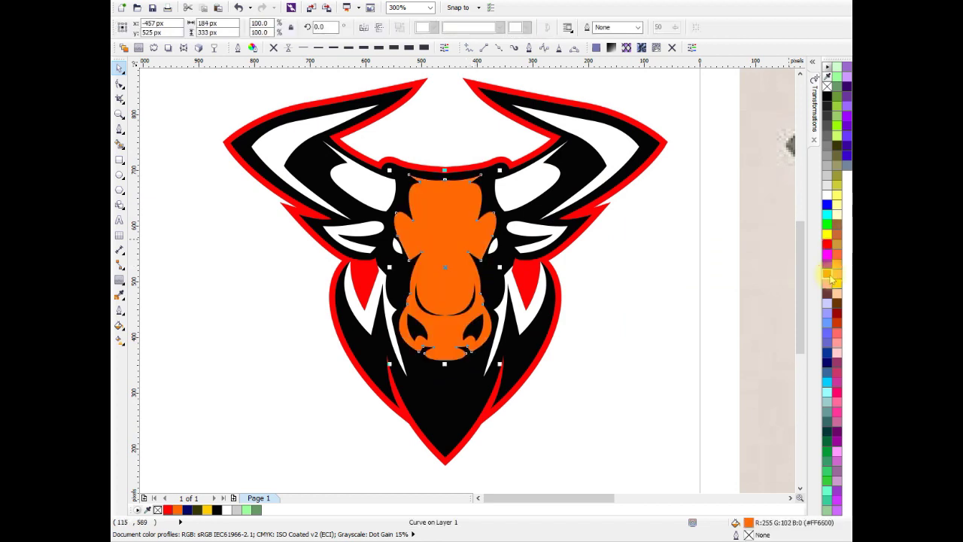
pyautogui.hotkey('ctrl', 'z')
pyautogui.click(611, 251)
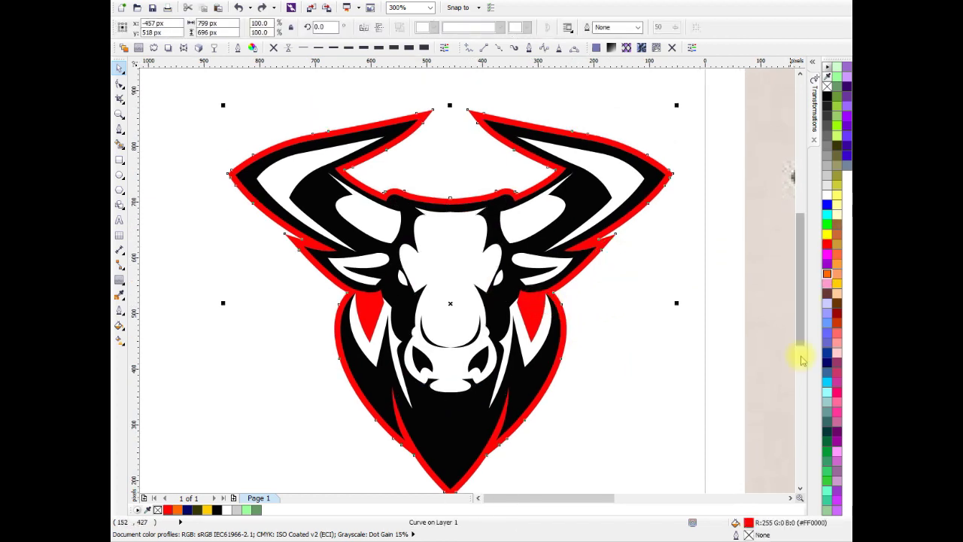
pyautogui.click(828, 362)
pyautogui.scroll(-1, 588, 261)
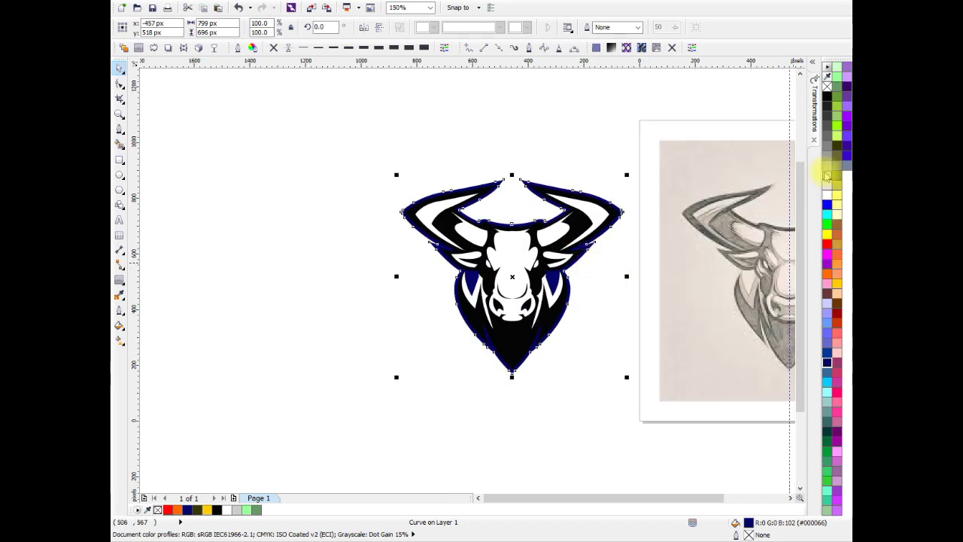
pyautogui.click(826, 167)
# - Marquee-select the whole vector bull and nudge it left
pyautogui.moveTo(340, 93); pyautogui.dragTo(615, 295)
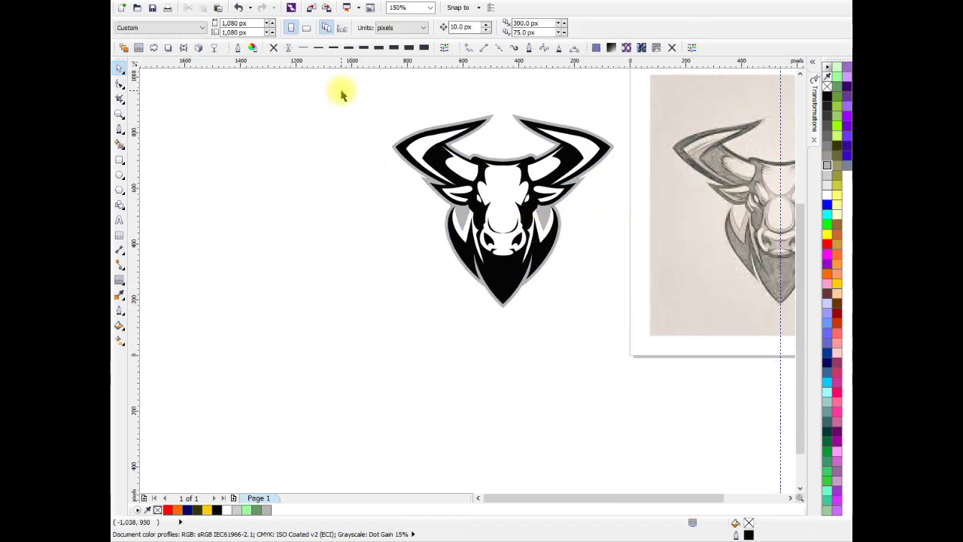
pyautogui.moveTo(500, 205); pyautogui.dragTo(376, 209)
pyautogui.scroll(-1, 484, 262)
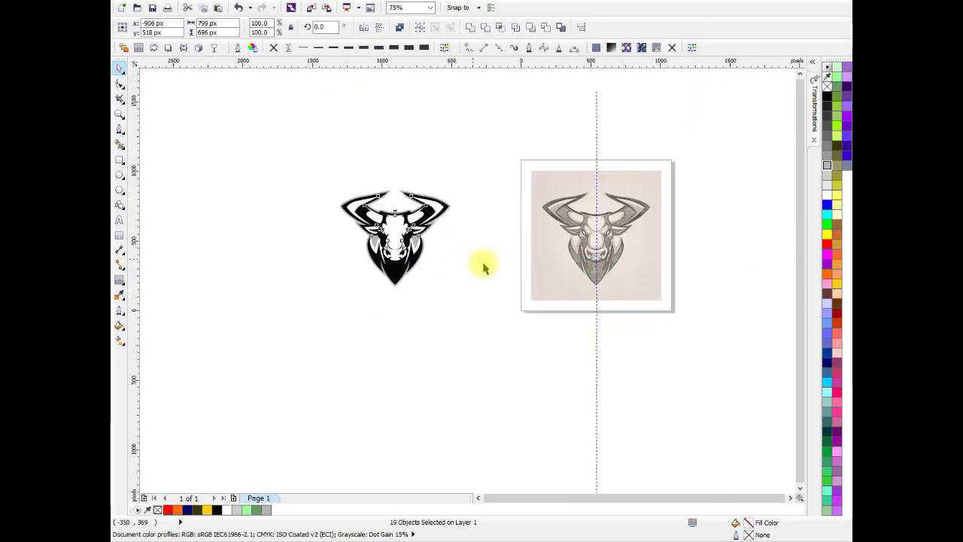
pyautogui.press('Escape')
pyautogui.scroll(1, 440, 251)
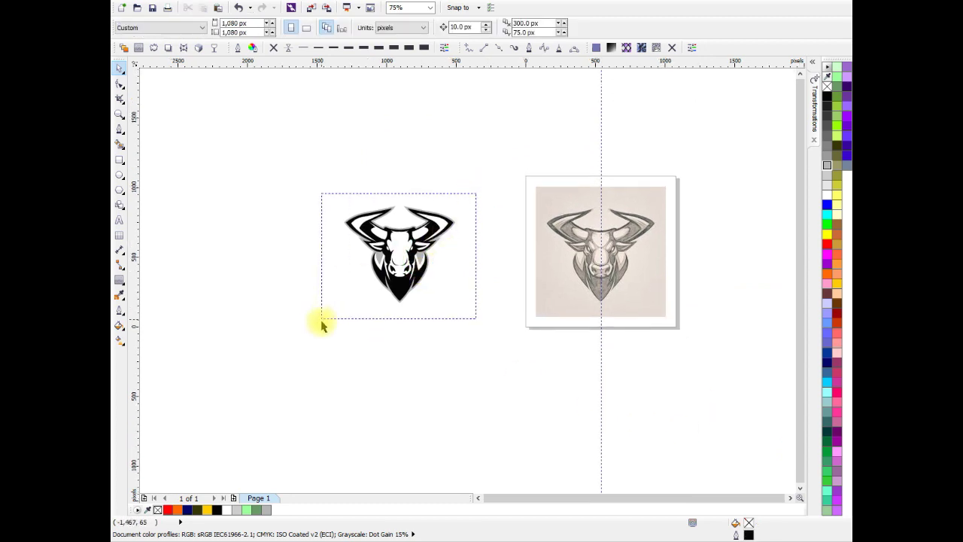
# - Move the bull to the right of the pencil sketch and check the side-by-side layout
pyautogui.moveTo(397, 258); pyautogui.dragTo(670, 279)
pyautogui.hscroll(3, 536, 288)
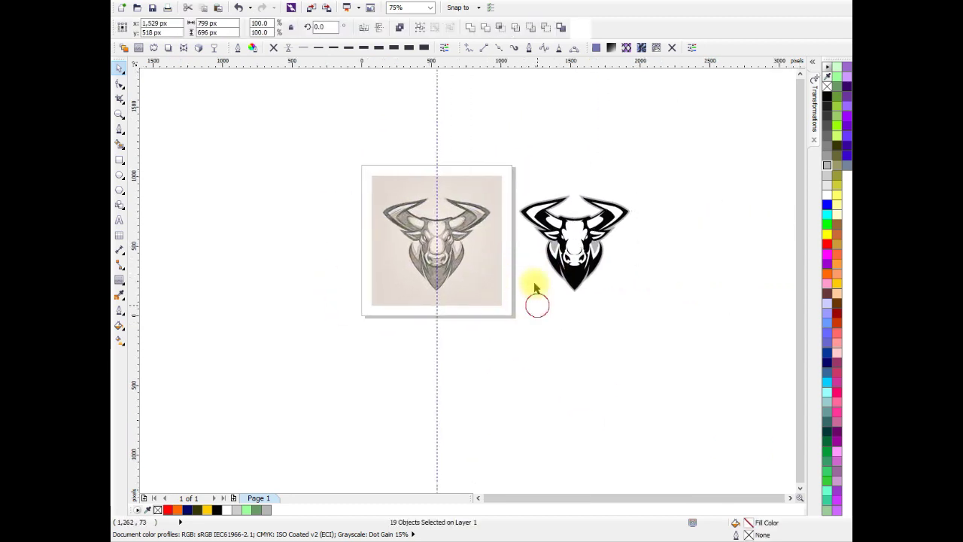
pyautogui.scroll(2, 535, 287)
pyautogui.press('Escape')
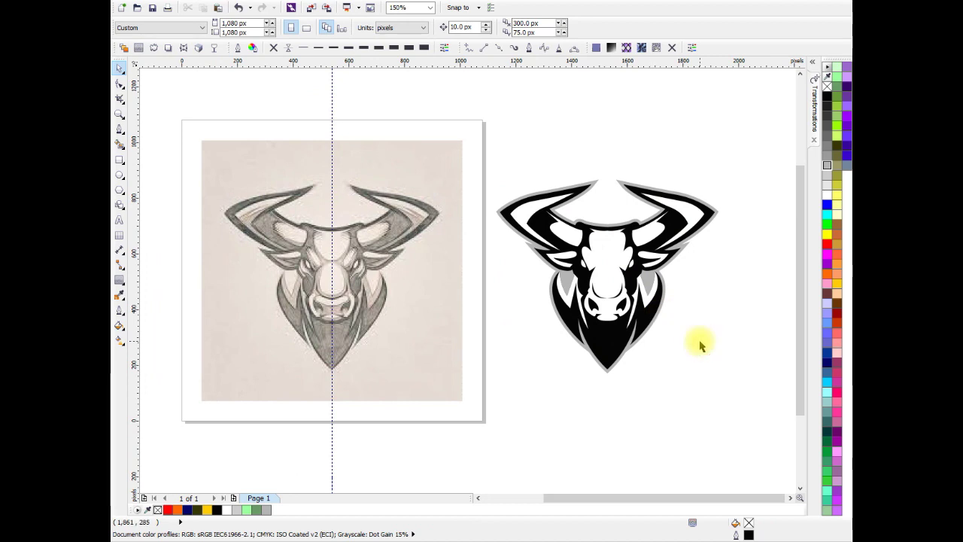
pyautogui.scroll(2, 629, 317)
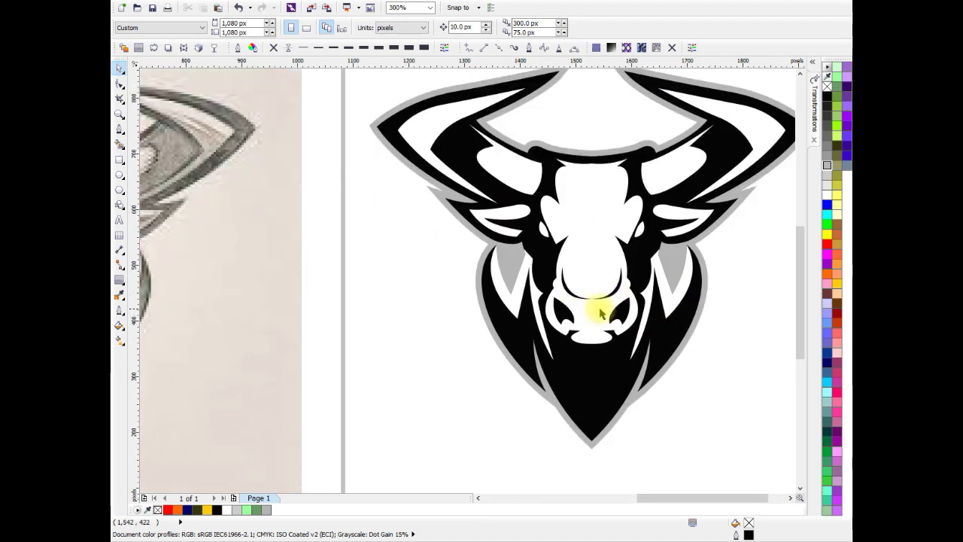
pyautogui.scroll(-2, 600, 312)
pyautogui.scroll(2, 313, 310)
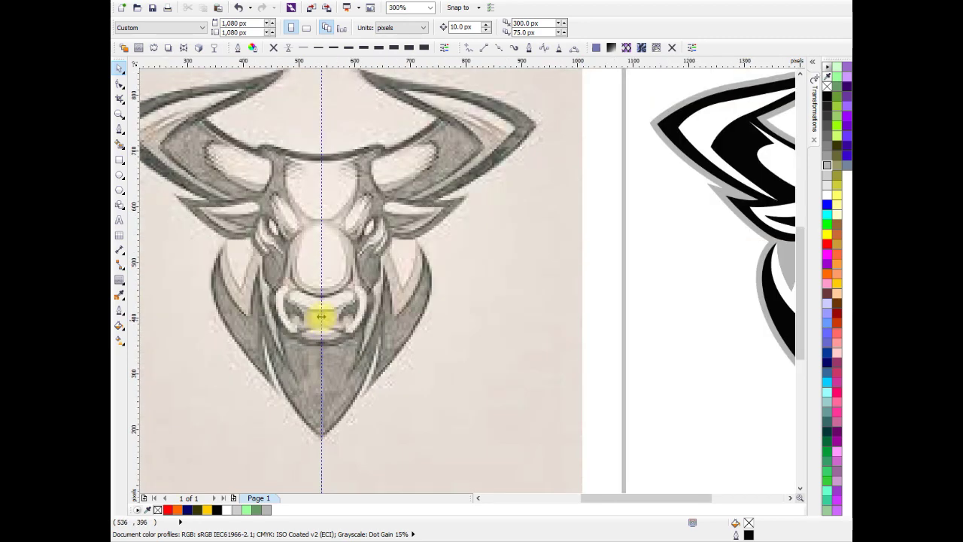
pyautogui.scroll(-2, 300, 308)
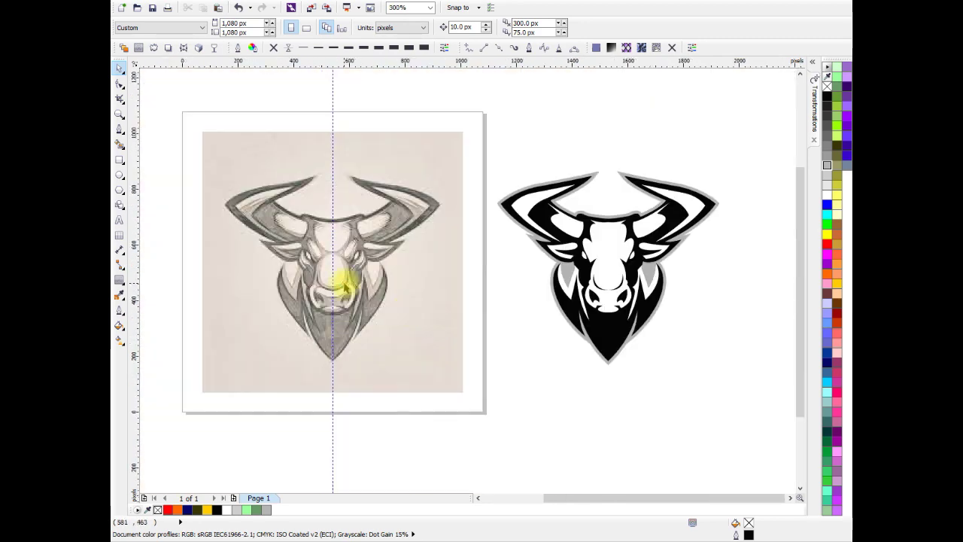